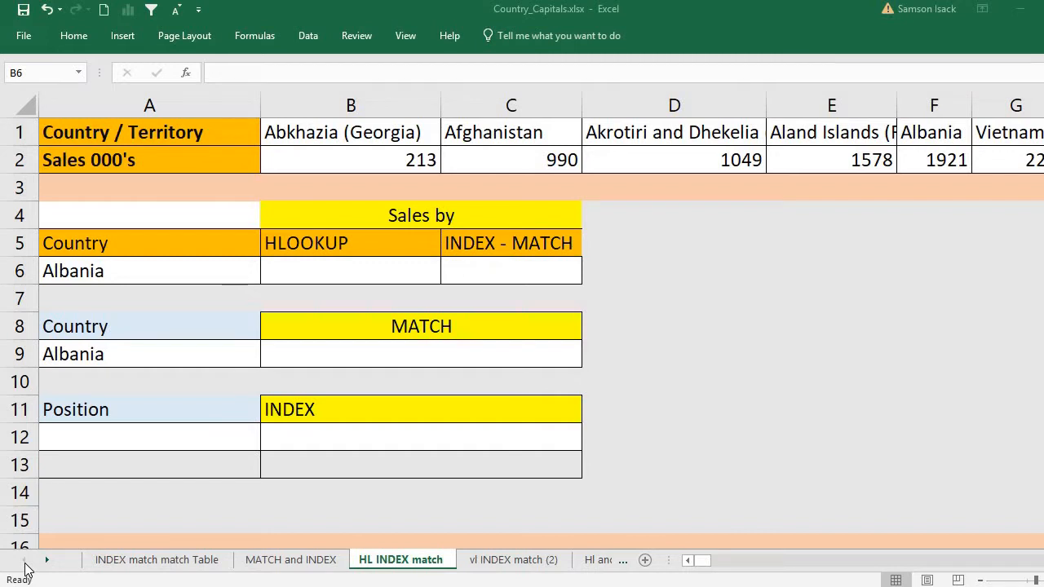
Examine the country and sales headings and the first two countries' entries in rows 1 and 2
left_click(94, 131)
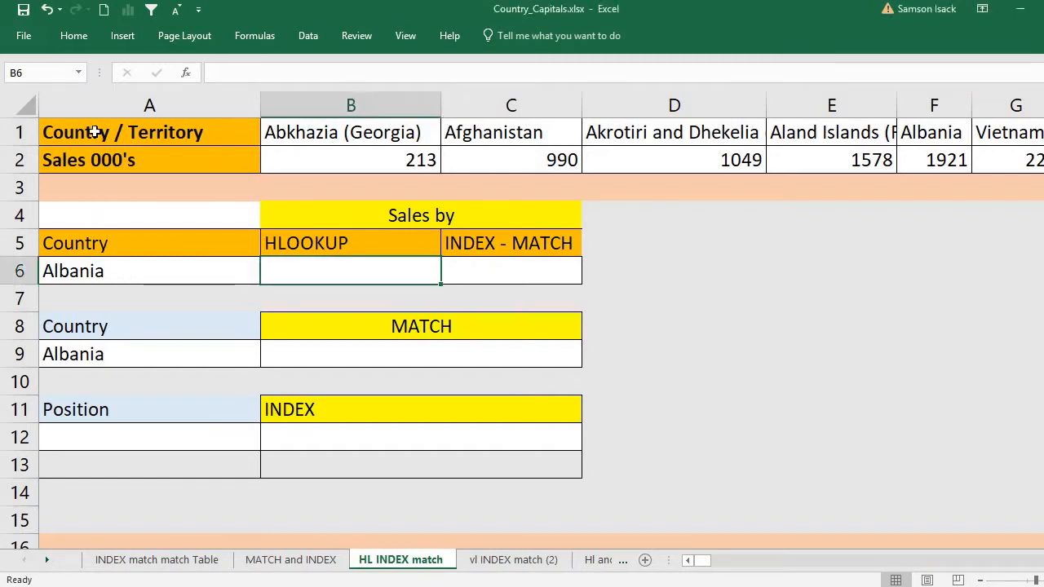
left_click(94, 132)
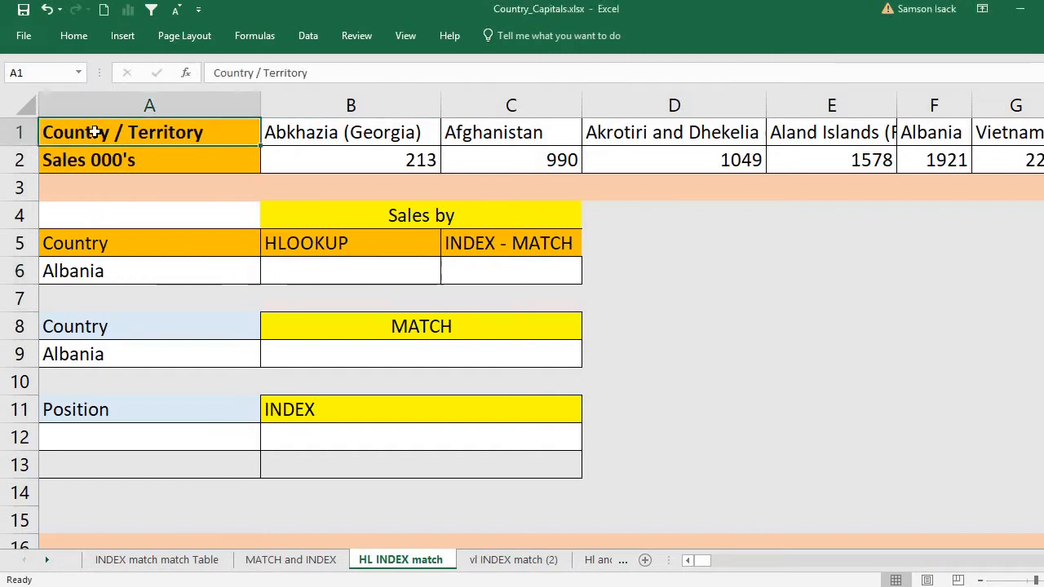
left_click(344, 128)
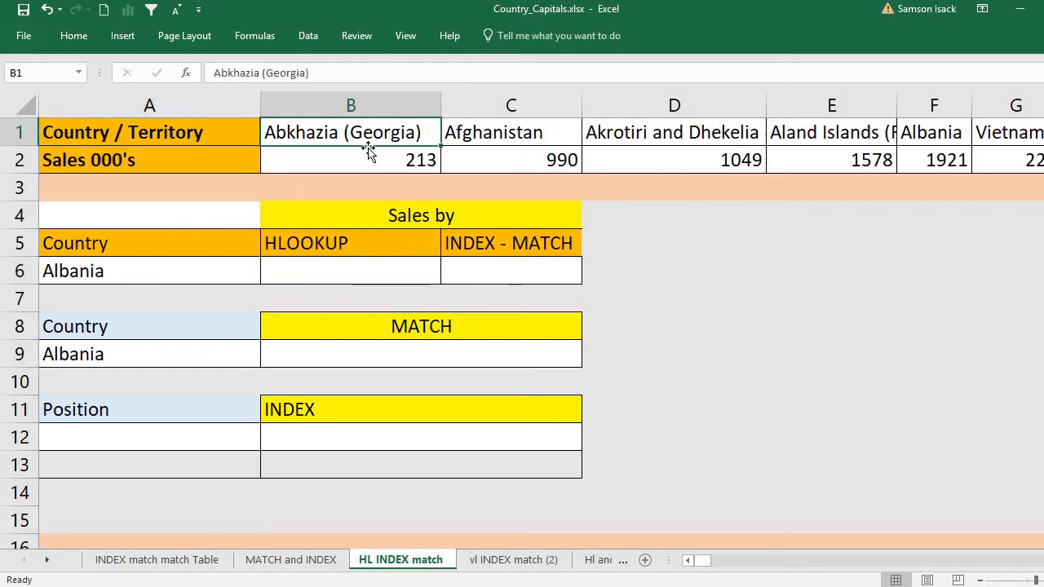
left_click(345, 162)
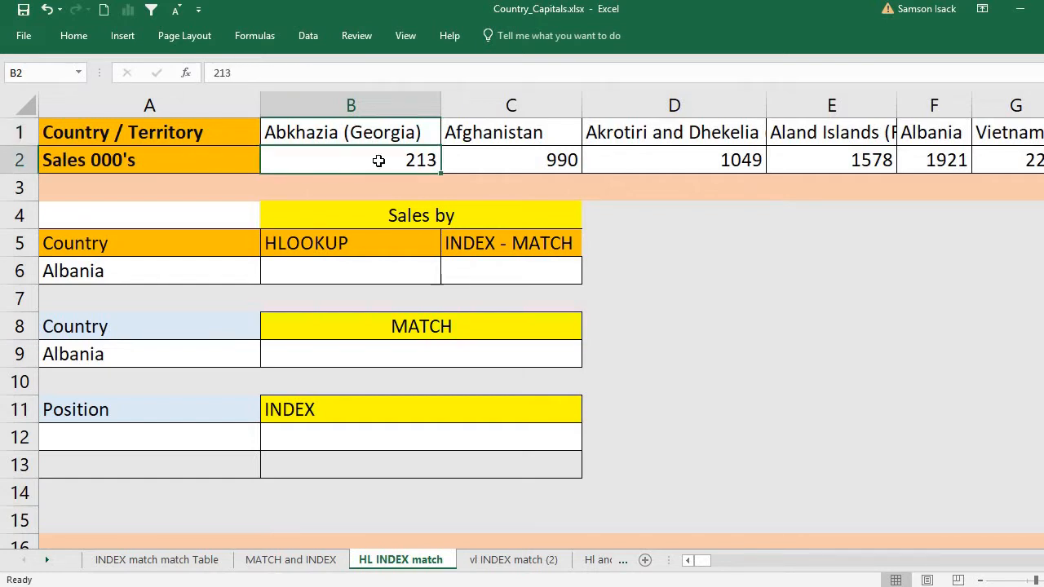
left_click_drag(347, 163, 507, 162)
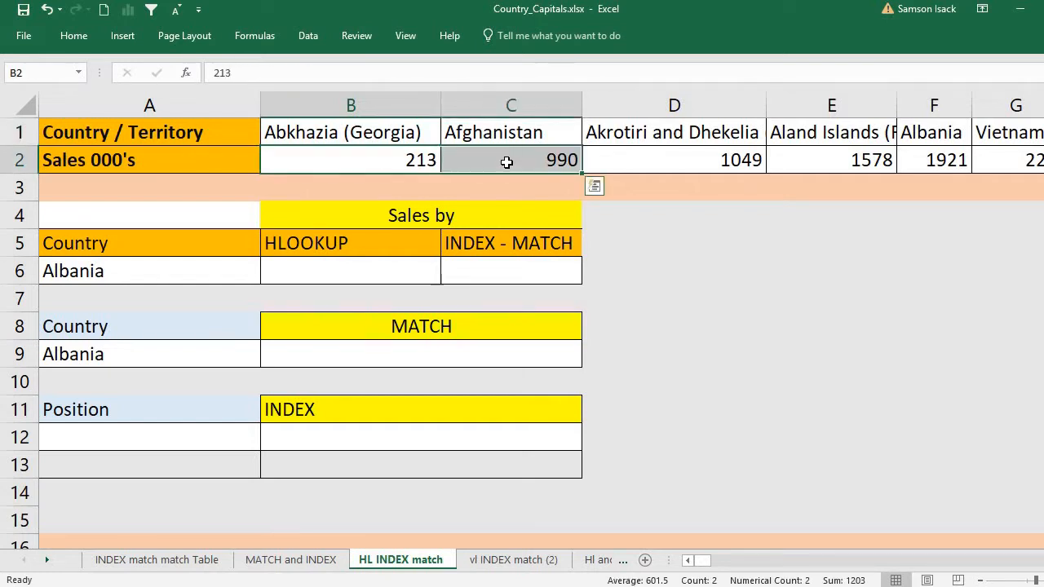
left_click(385, 134)
left_click(380, 166)
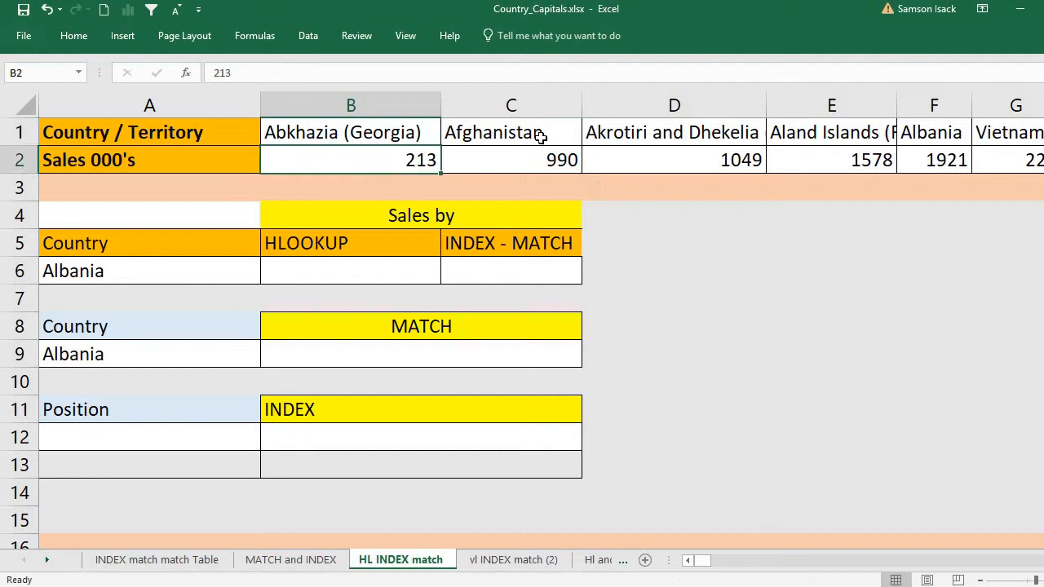
left_click(539, 137)
left_click(540, 163)
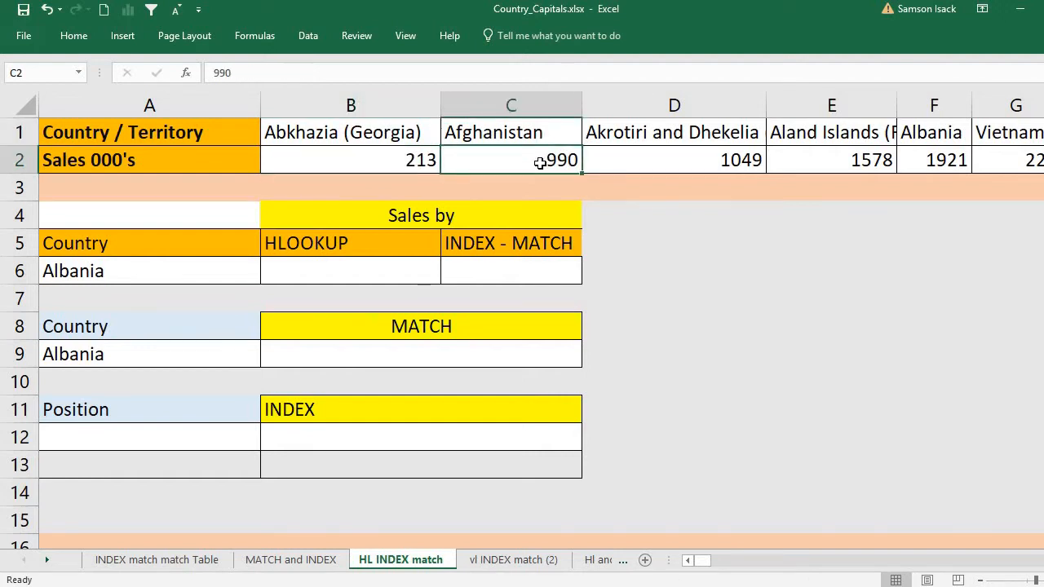
Examine the last country and its sales at the table's far end, and review the row headings and lookup country in A6
key("ctrl+Right")
left_click(983, 129)
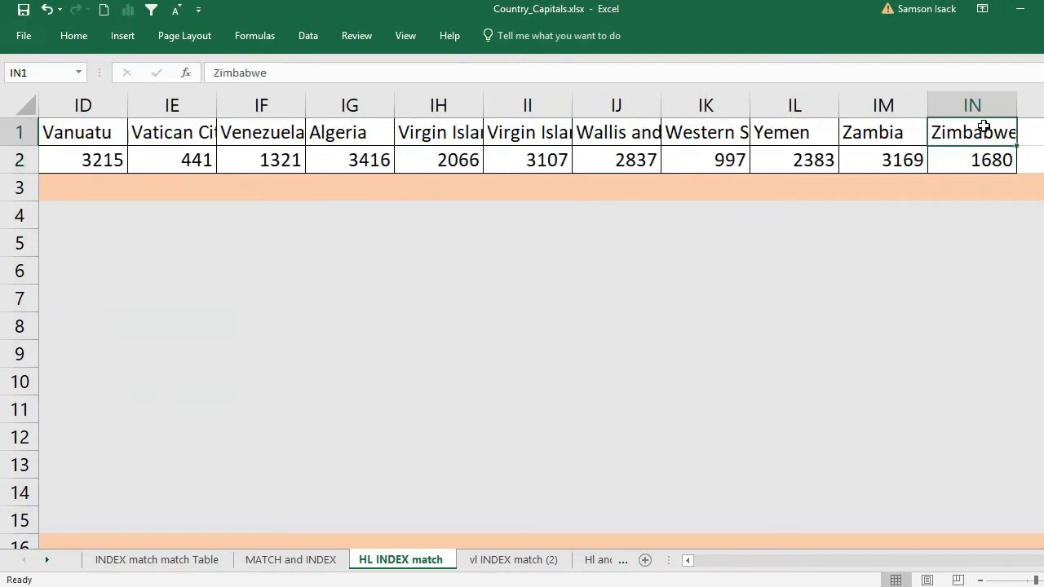
left_click(987, 163)
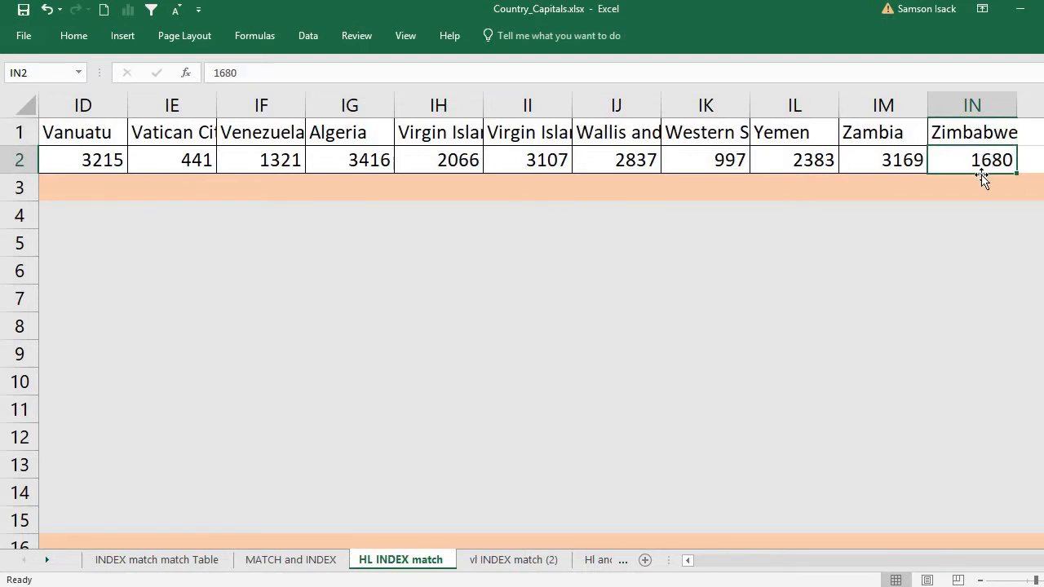
left_click(982, 131)
left_click(970, 161)
key("ctrl+Left")
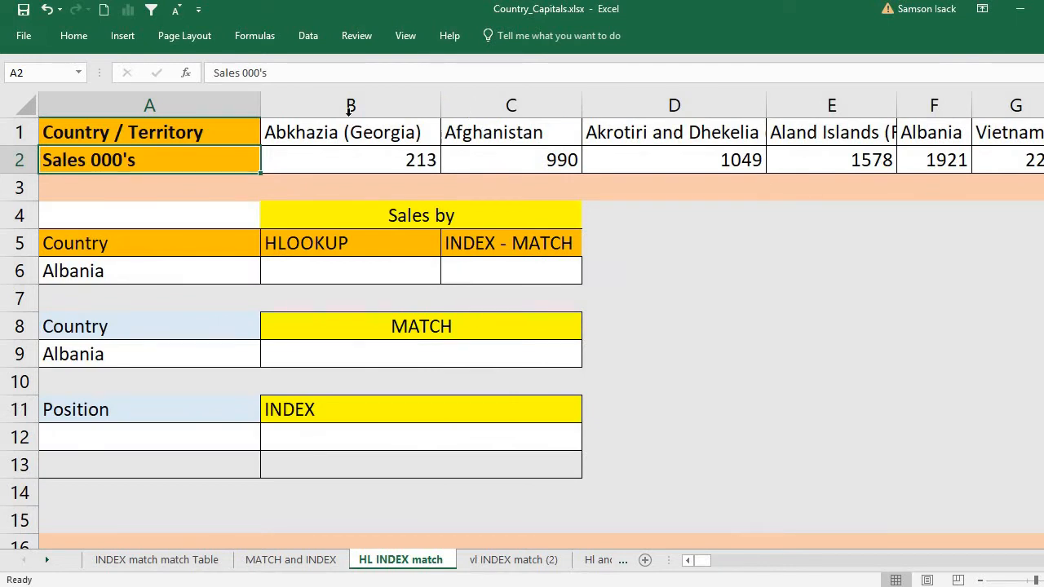
left_click(173, 136)
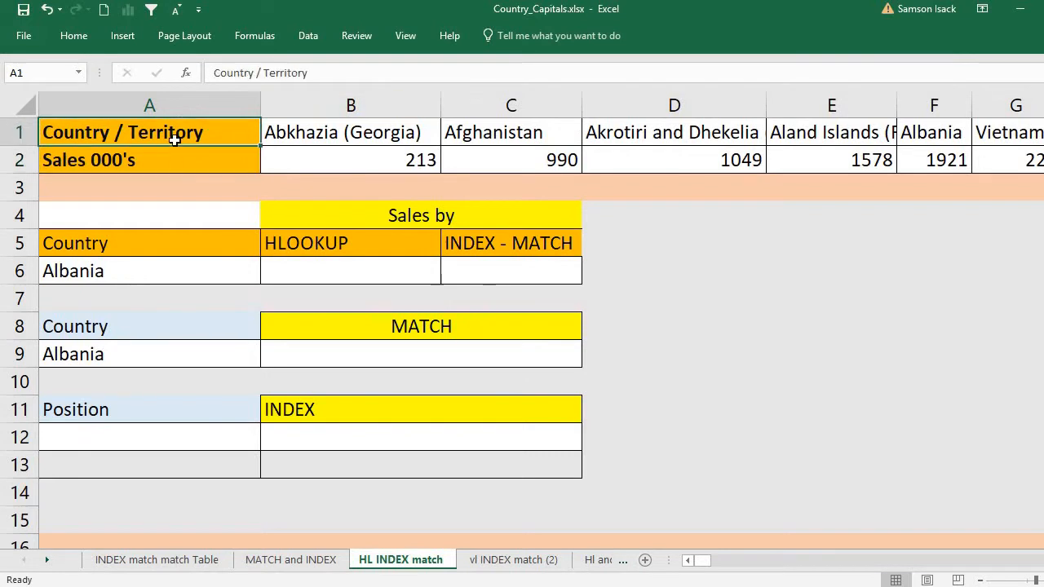
double_click(216, 133)
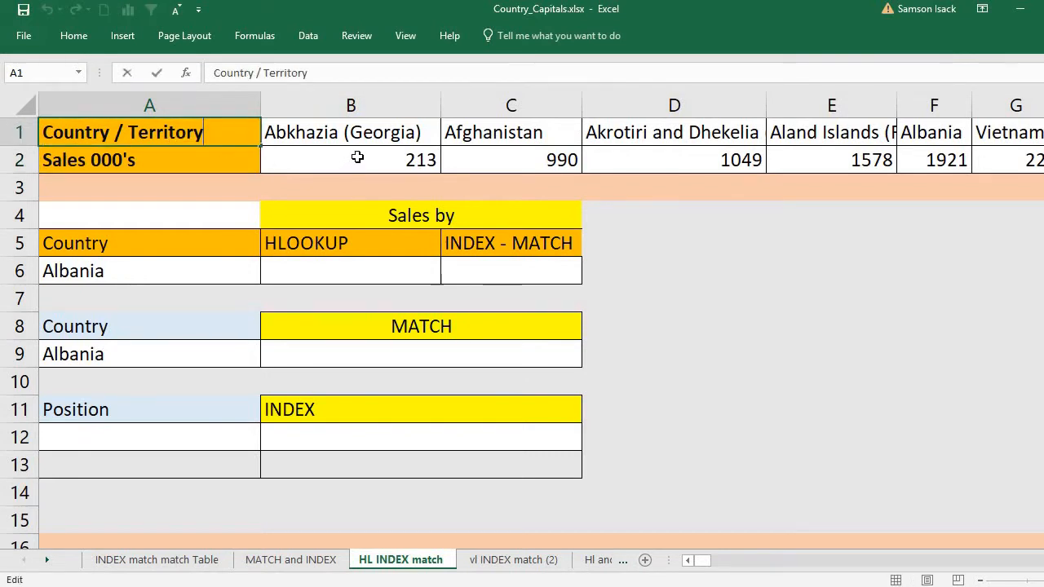
left_click(207, 158)
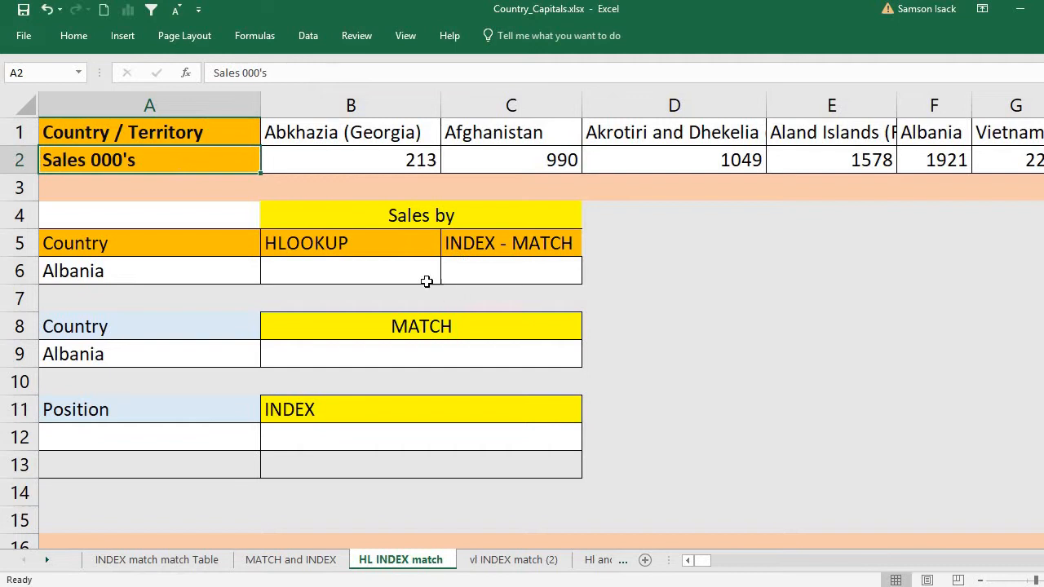
left_click(161, 272)
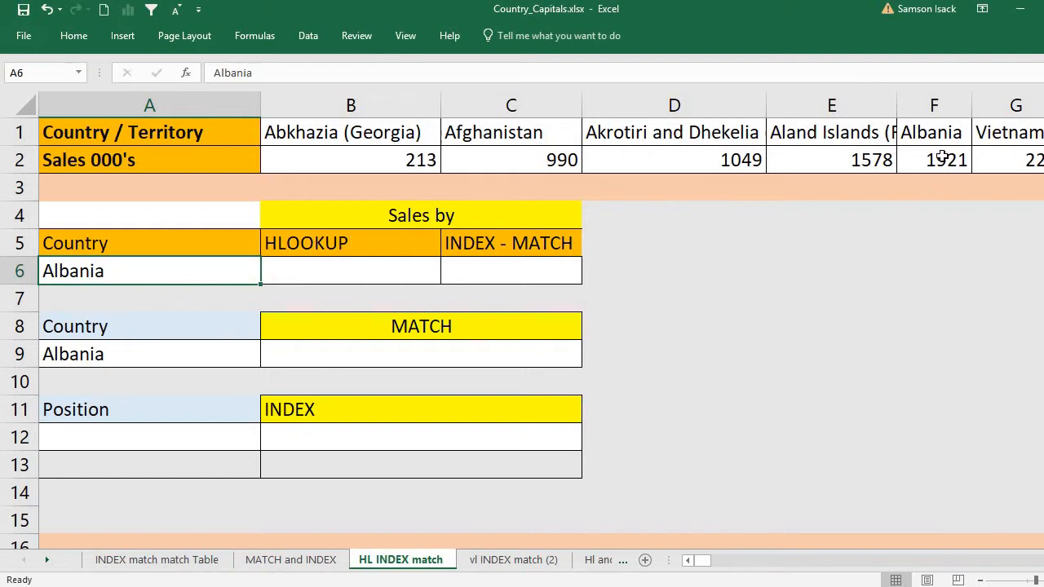
Start an HLOOKUP formula in B6 with A6 as the lookup value and B1:IN2 as the table array
left_click(314, 274)
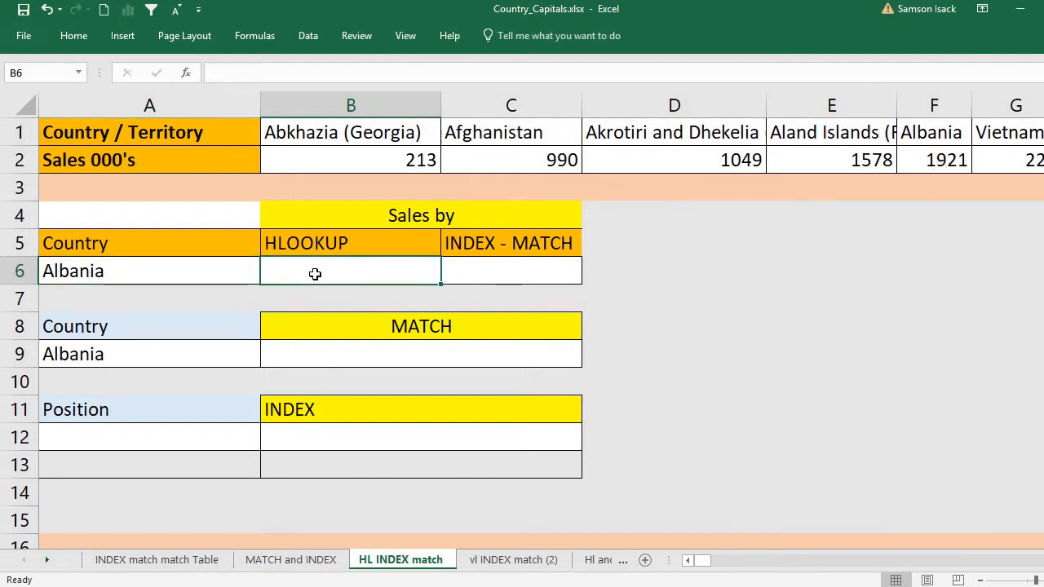
double_click(317, 274)
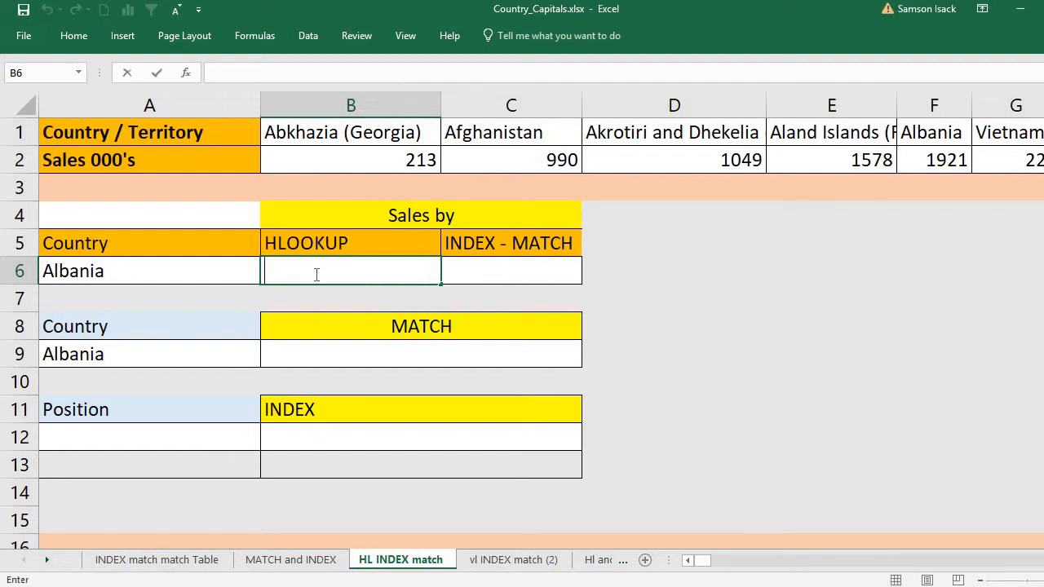
type("=HL")
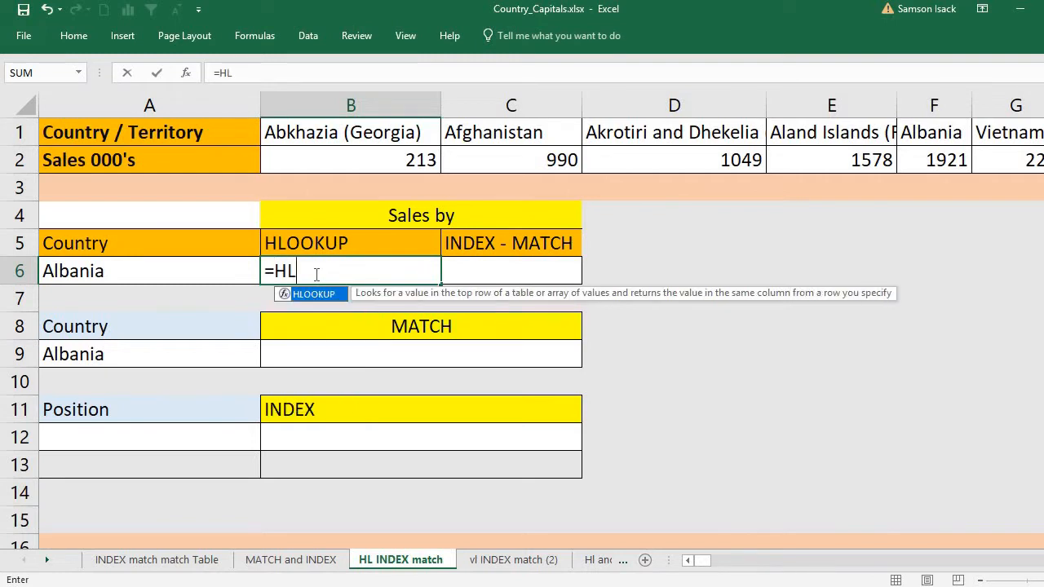
type("OOKUP(")
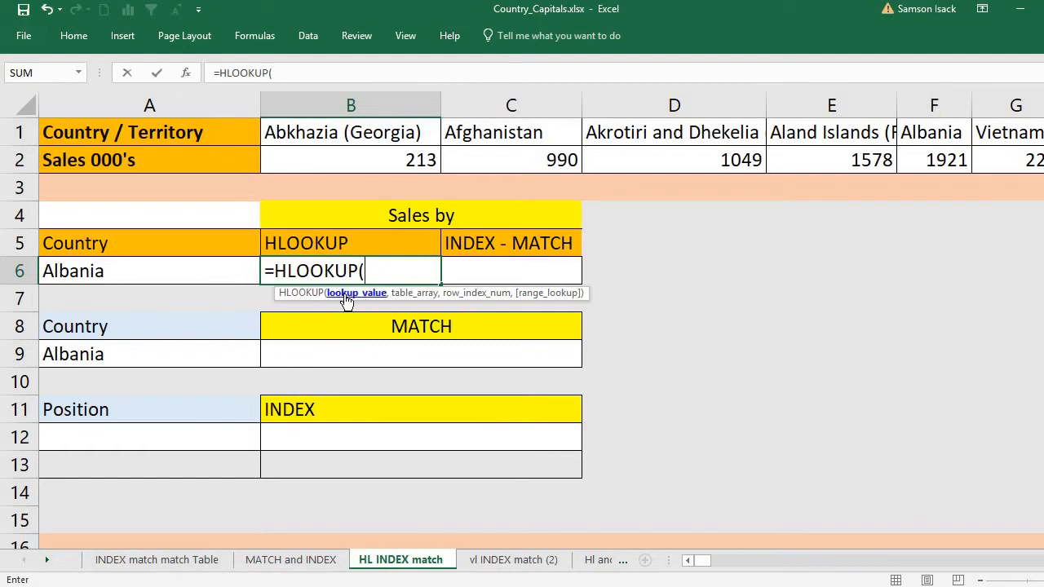
left_click(169, 276)
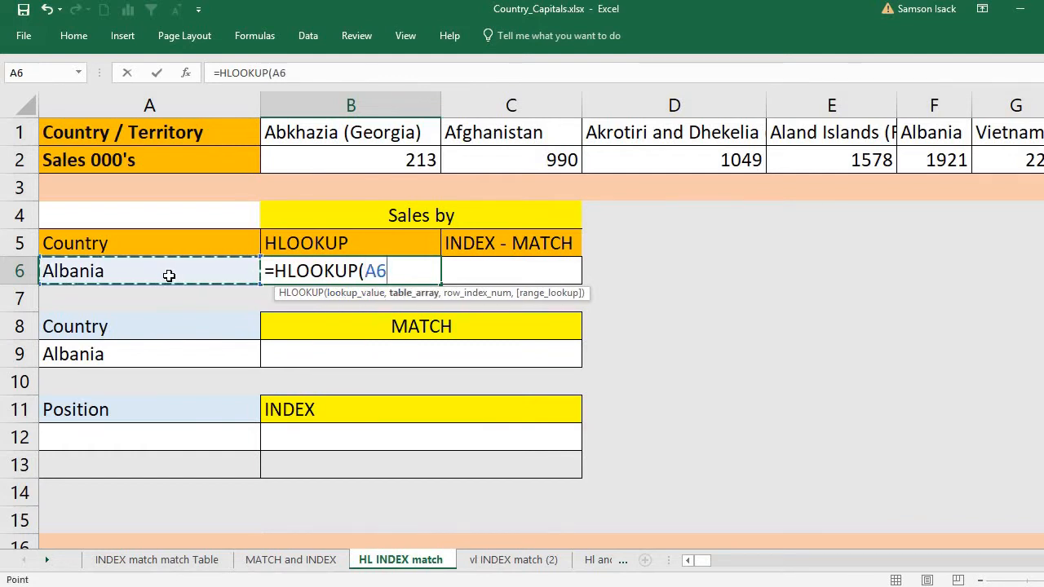
type(",")
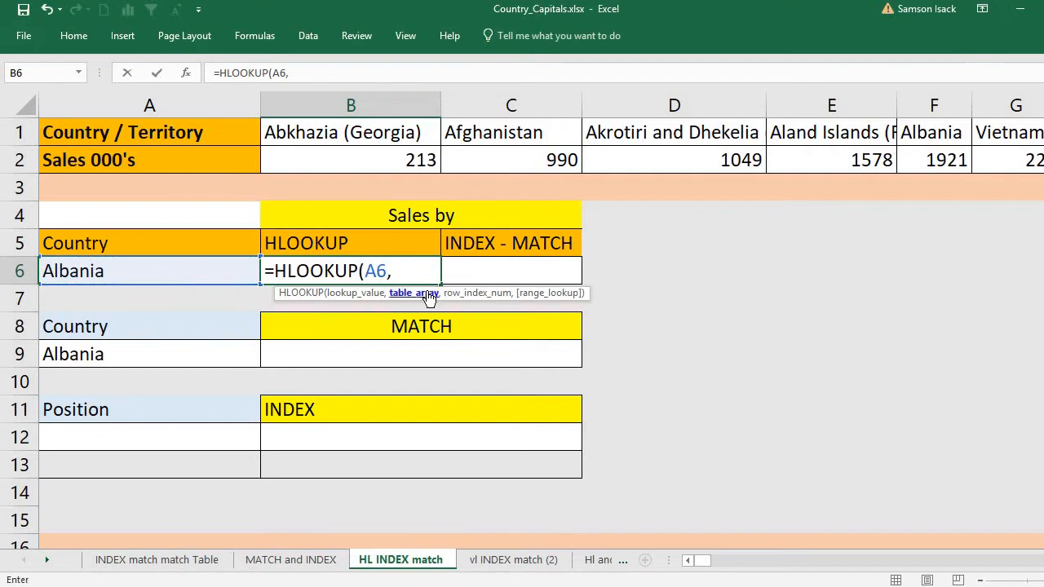
left_click(356, 140)
left_click_drag(361, 157, 583, 159)
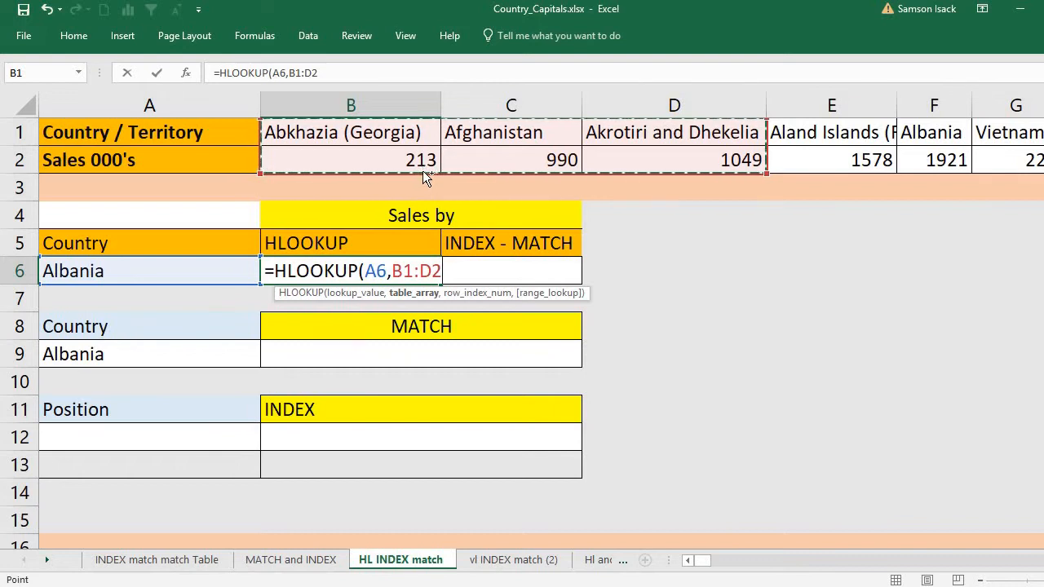
key("ctrl+shift+Right")
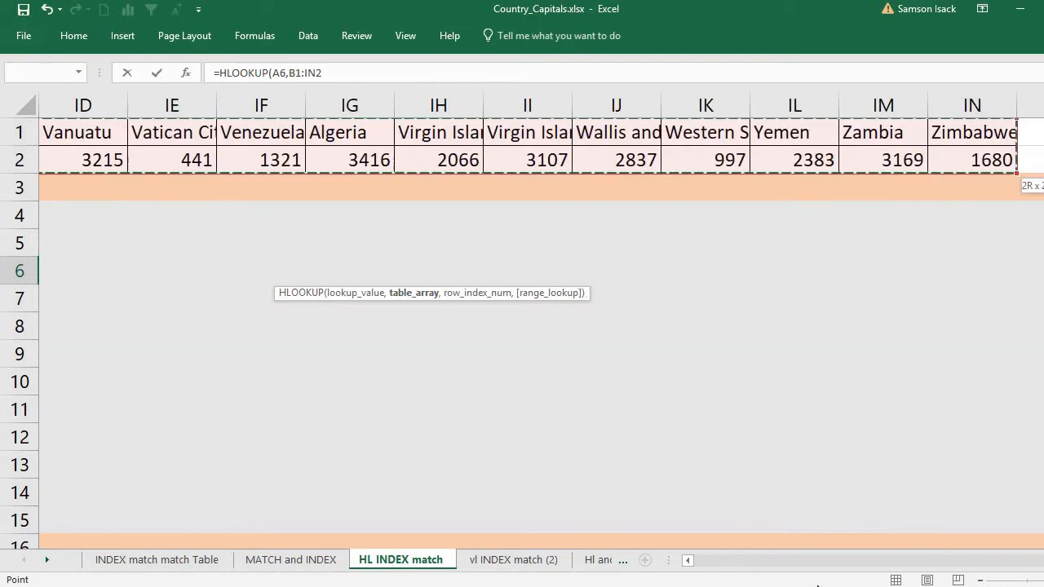
left_click_drag(882, 560, 699, 560)
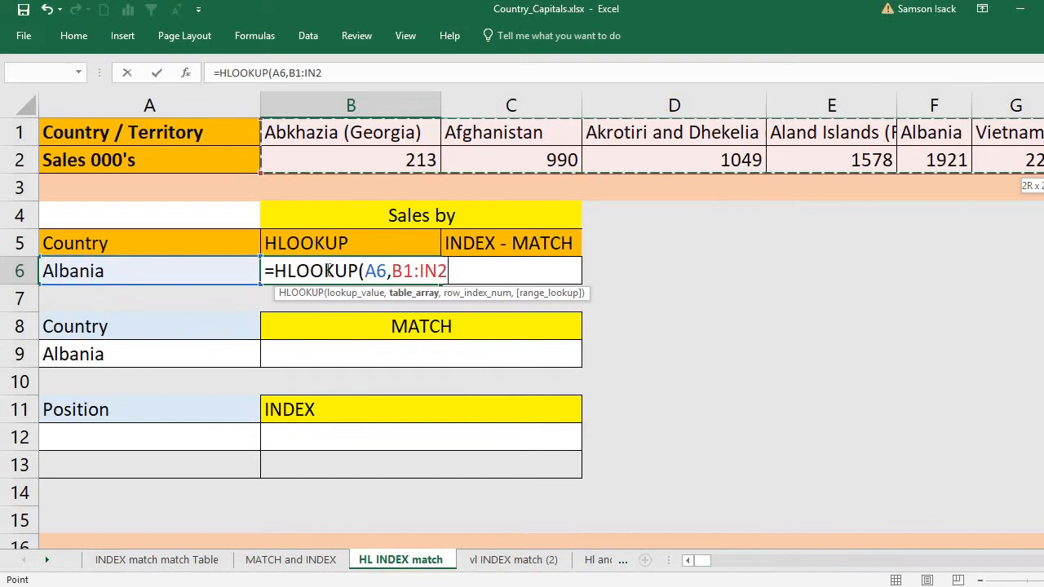
Complete the B6 HLOOKUP formula with row index 2 and FALSE for an exact match
type(",2")
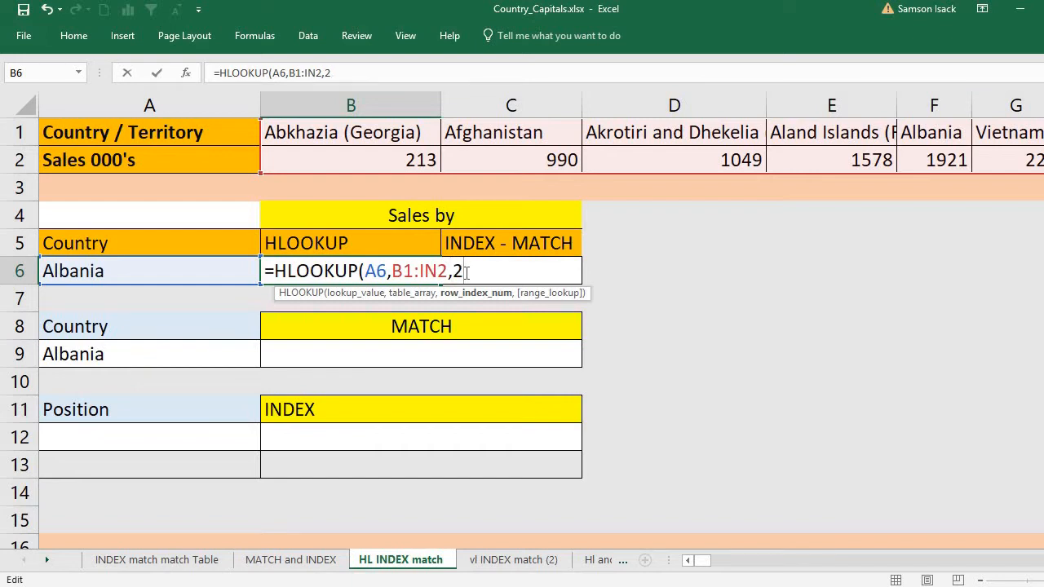
type(",")
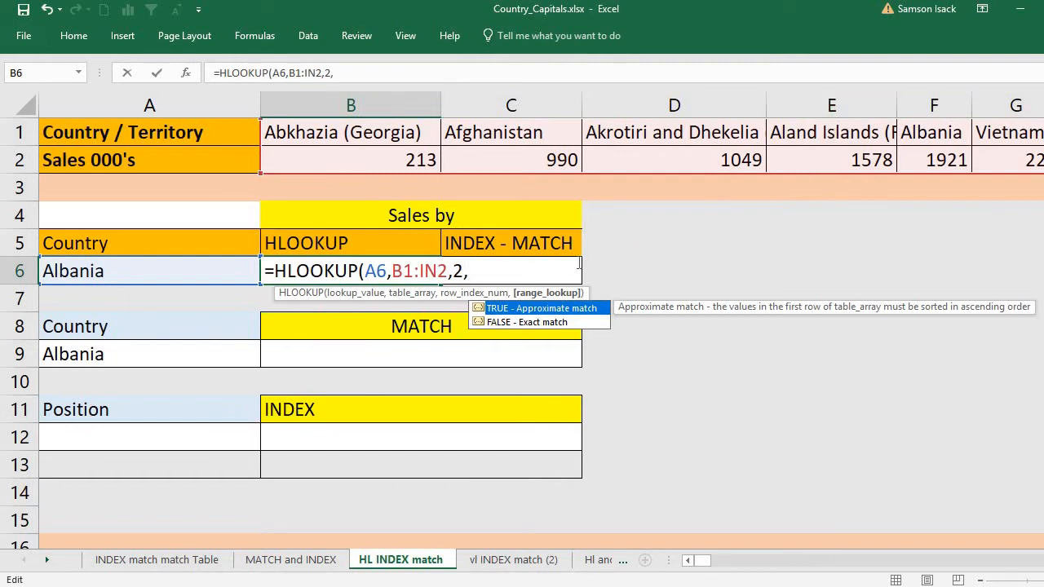
double_click(550, 323)
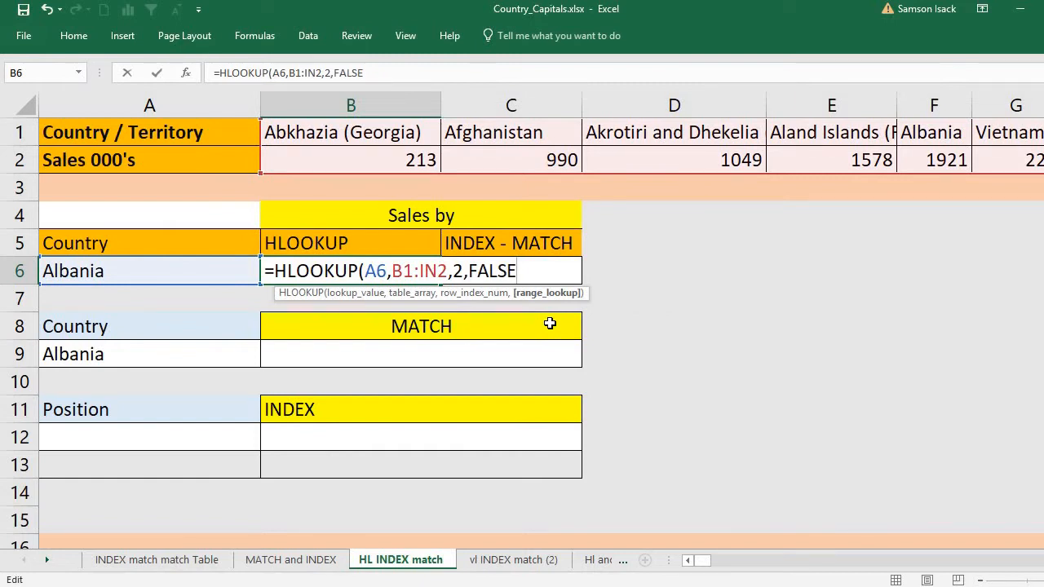
type(")")
key("Return")
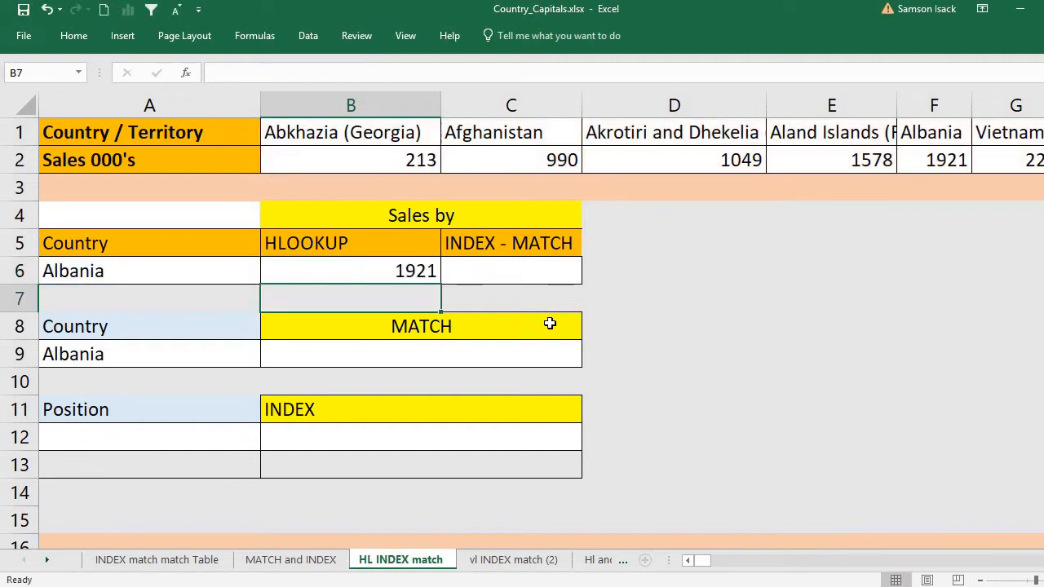
Compare the HLOOKUP result in B6 with Albania's sales in F2 and review the formula and its lookup country
left_click(348, 265)
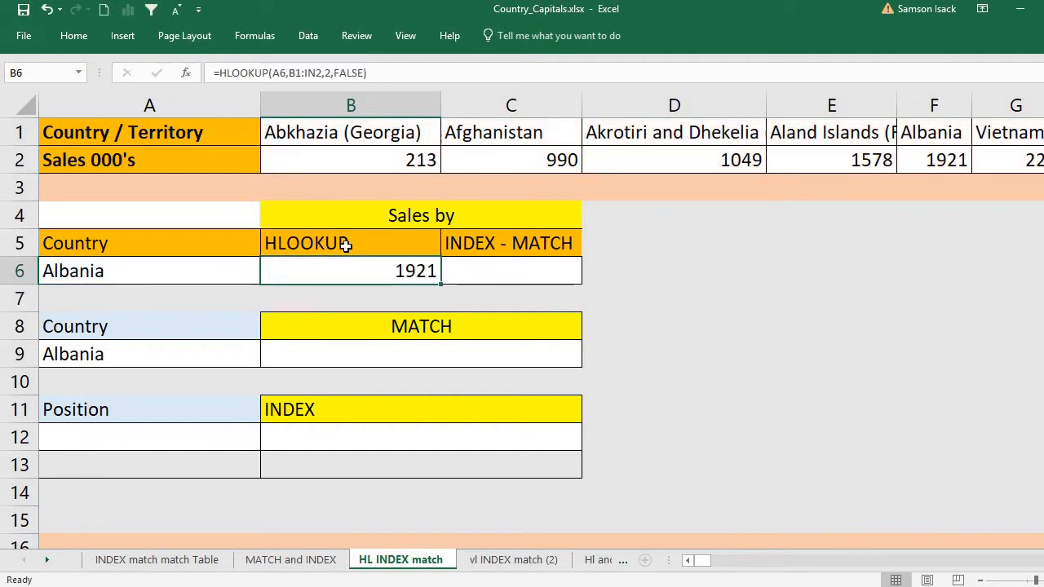
left_click(943, 163)
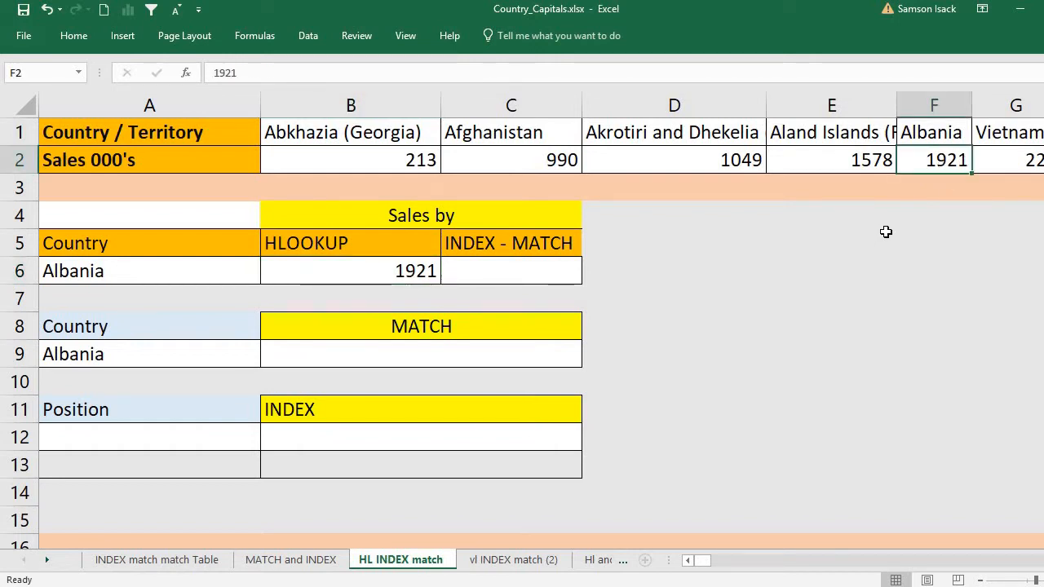
left_click(405, 269)
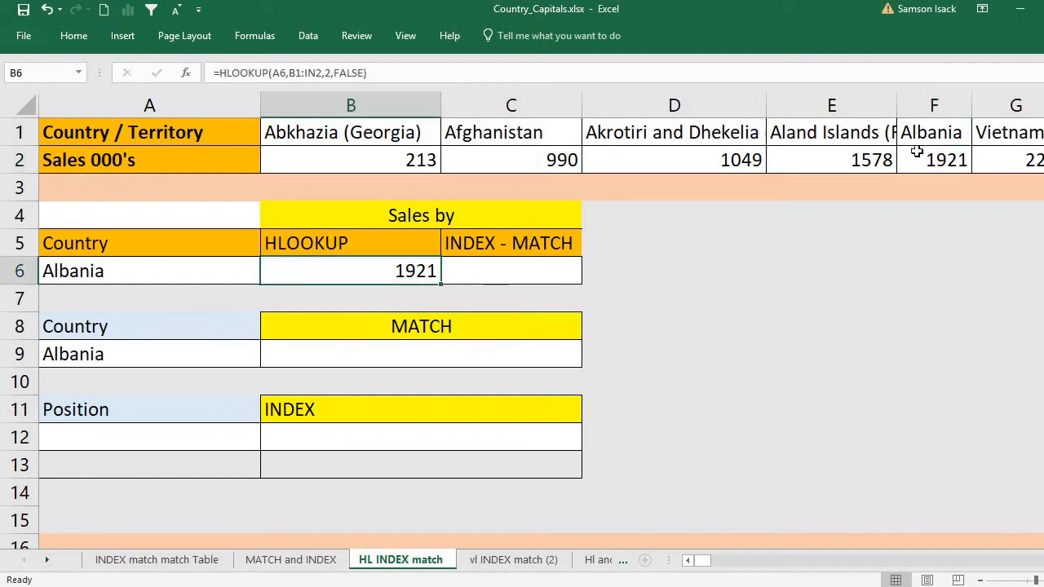
left_click(929, 158)
left_click(944, 135)
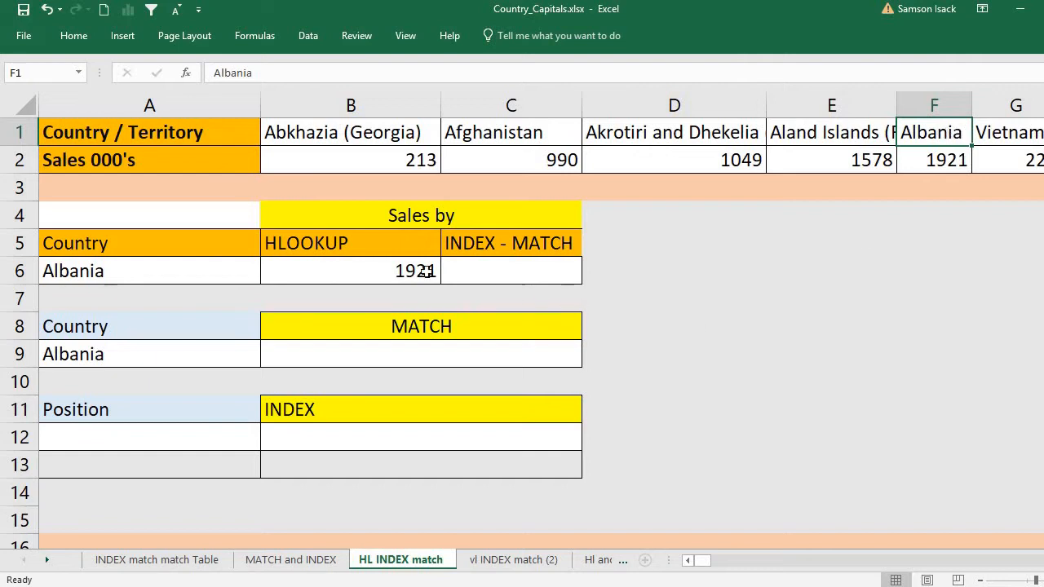
left_click(344, 269)
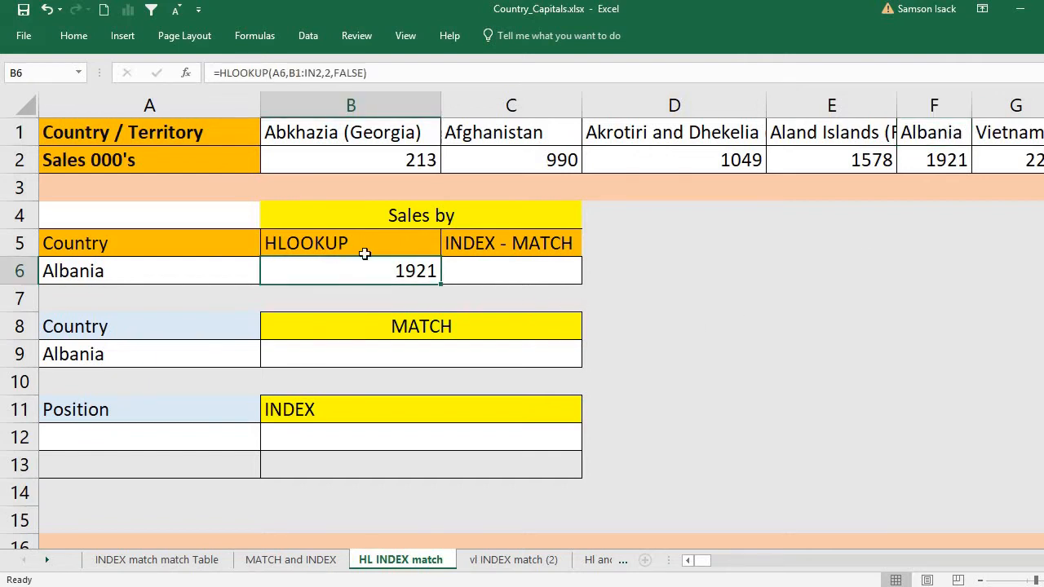
left_click_drag(366, 242, 361, 271)
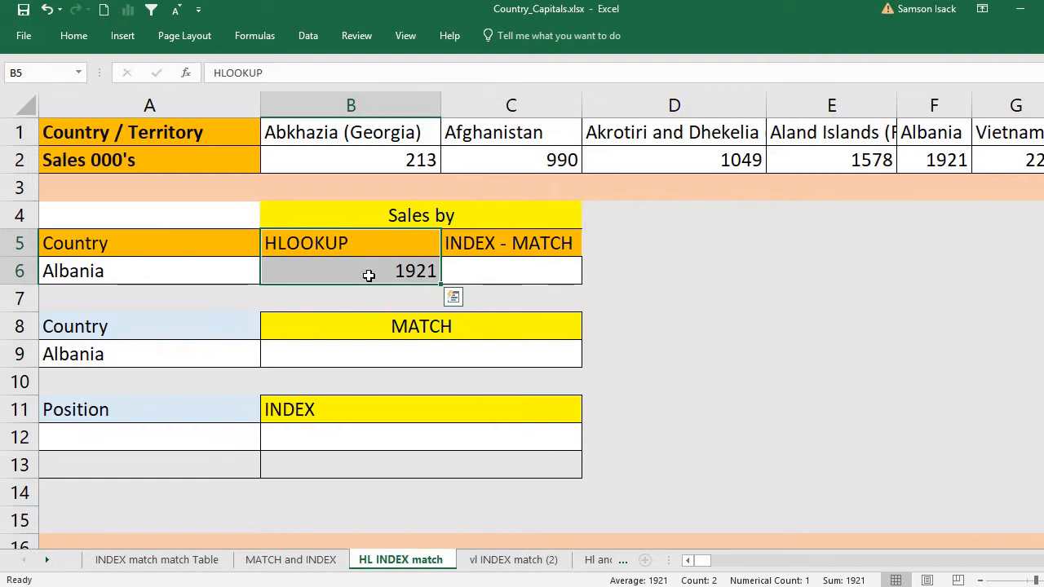
left_click(367, 274)
left_click(245, 270)
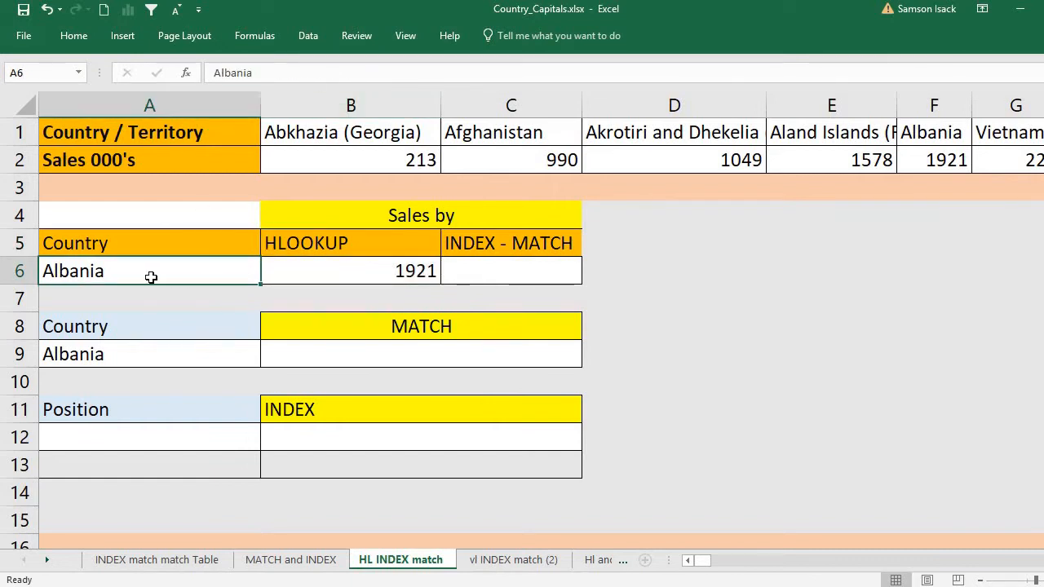
left_click(365, 266)
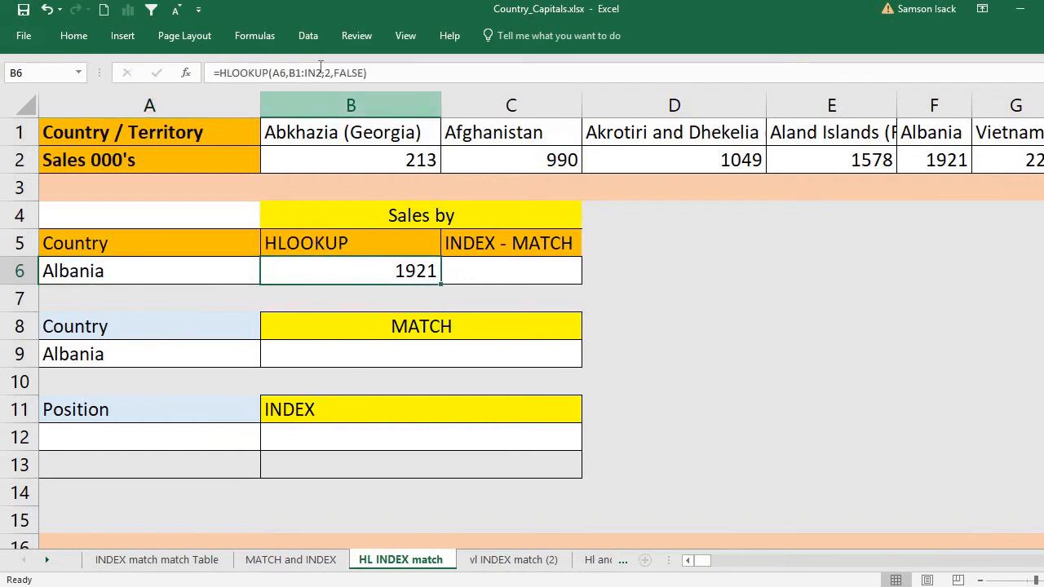
Add list data validation to the lookup country cell A6 with =$B$1:$IN$1 as the source
left_click(200, 269)
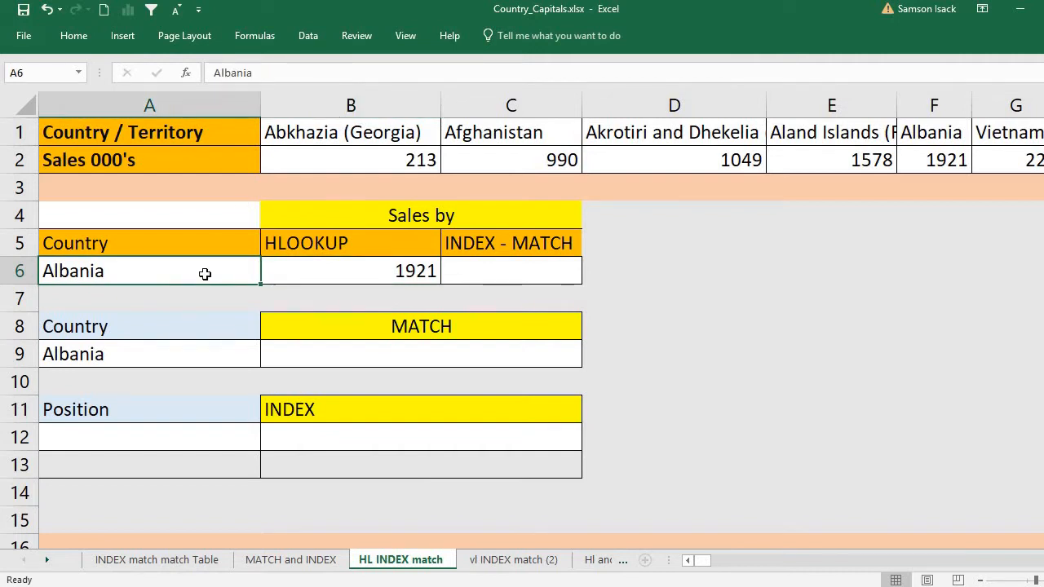
left_click(317, 42)
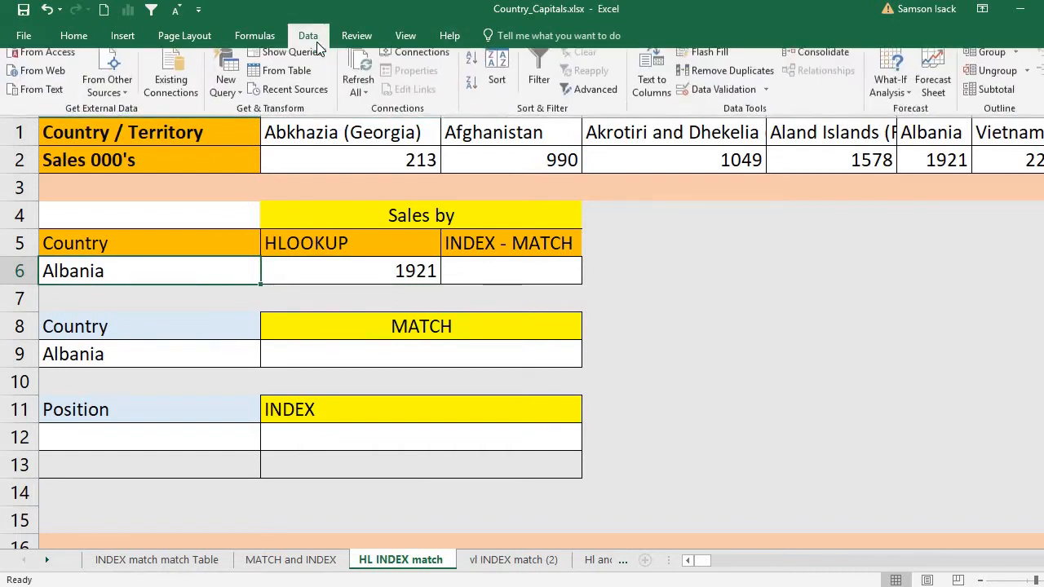
left_click(724, 98)
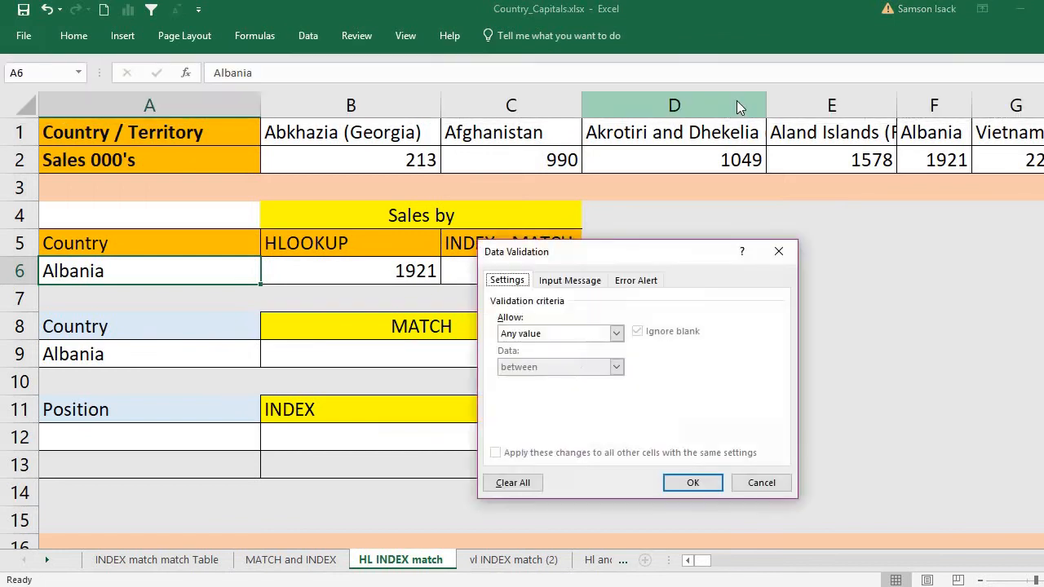
left_click(513, 335)
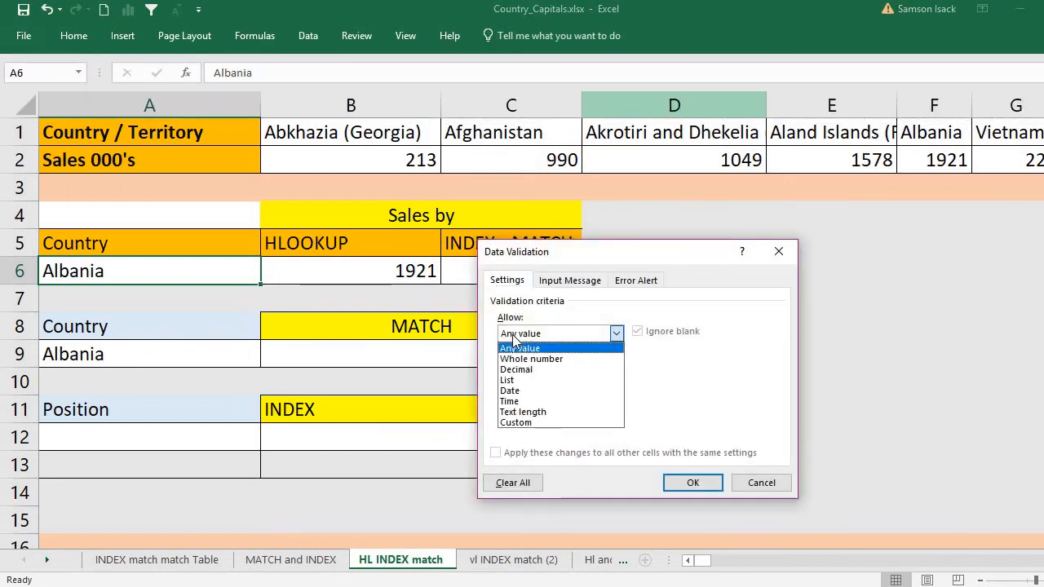
left_click(523, 380)
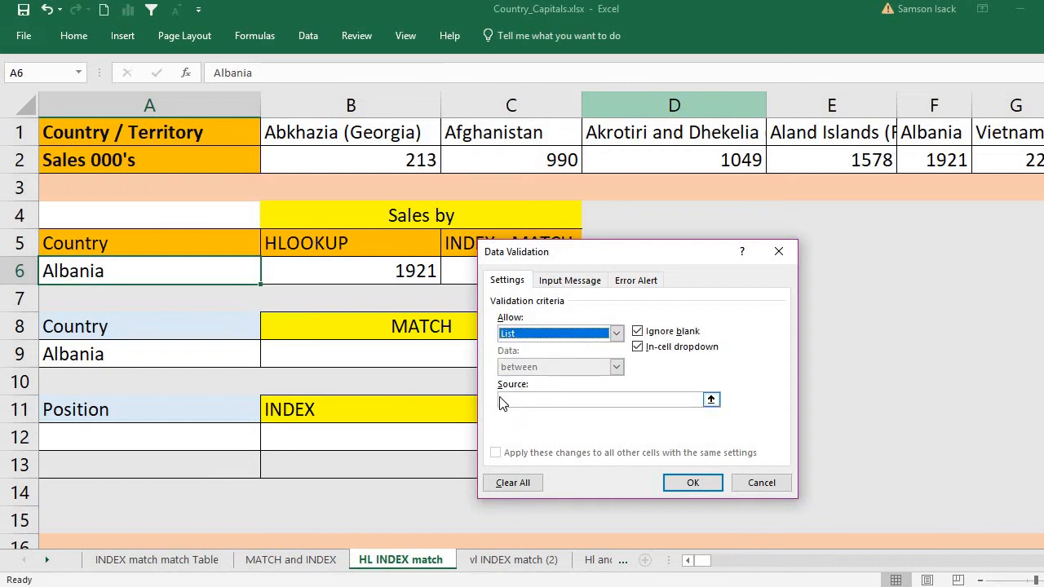
left_click(710, 400)
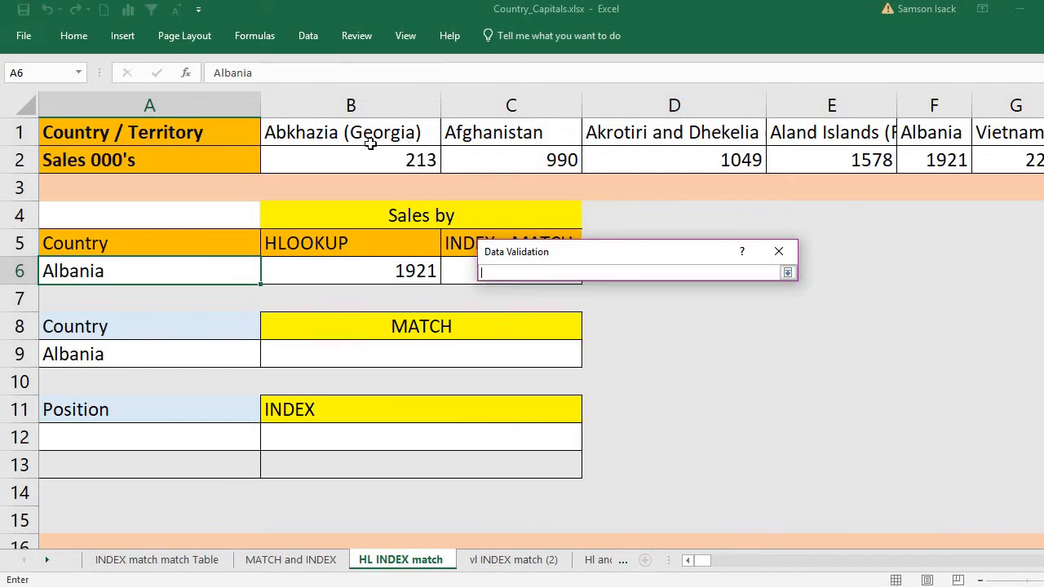
left_click(372, 136)
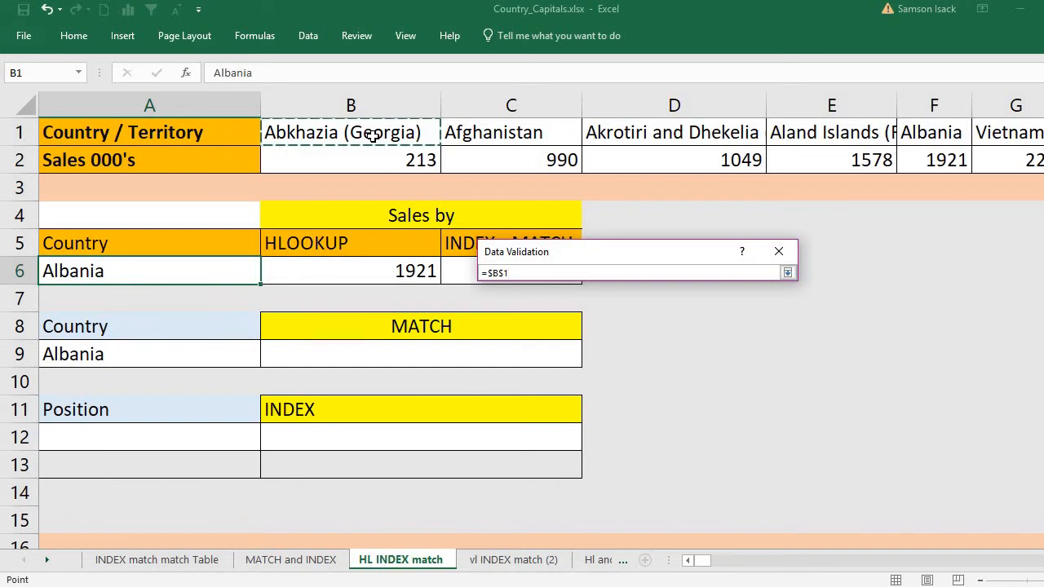
key("shift+Right")
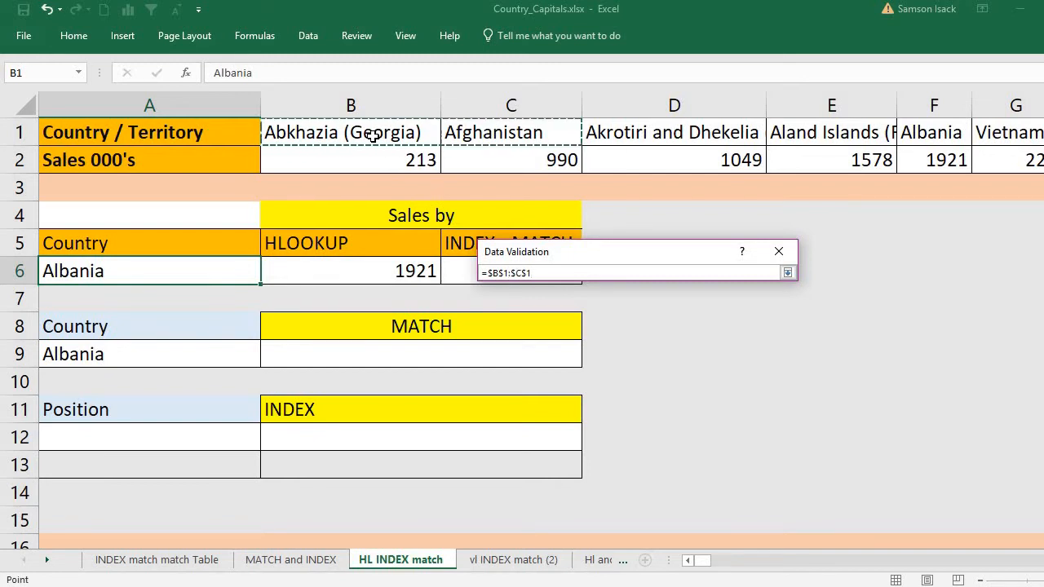
key("ctrl+shift+Right")
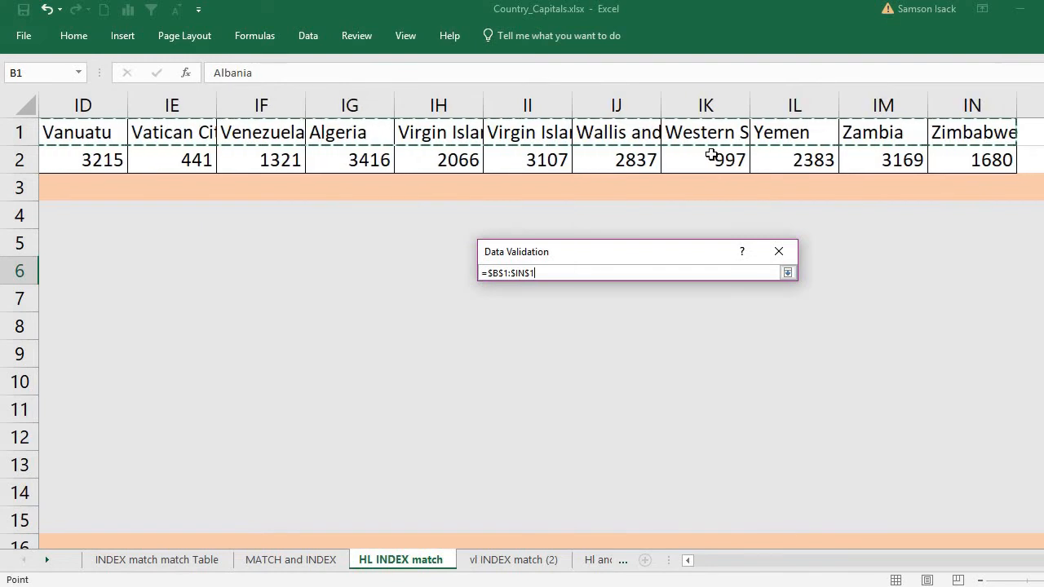
left_click(788, 272)
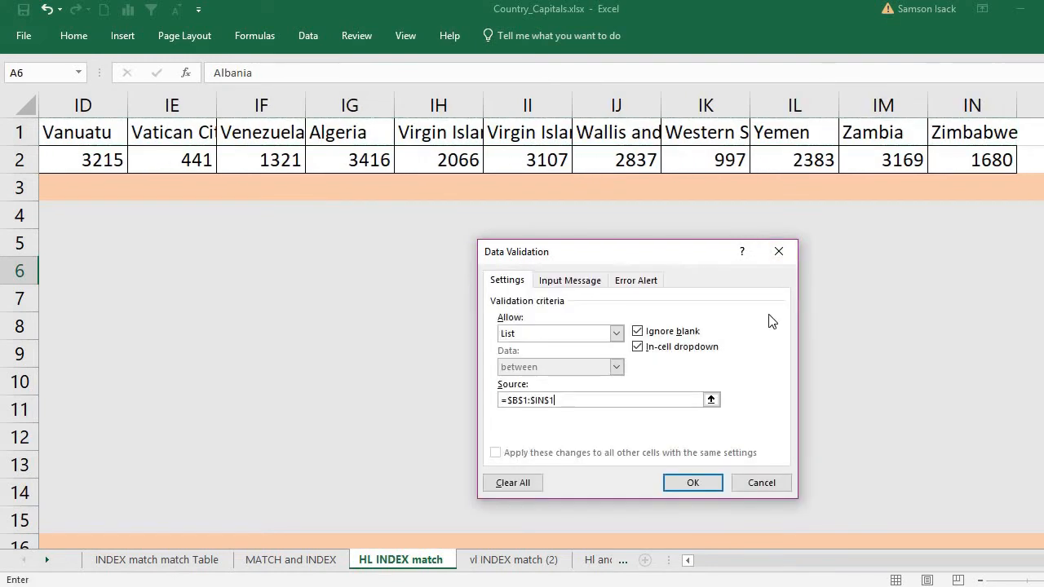
left_click(691, 481)
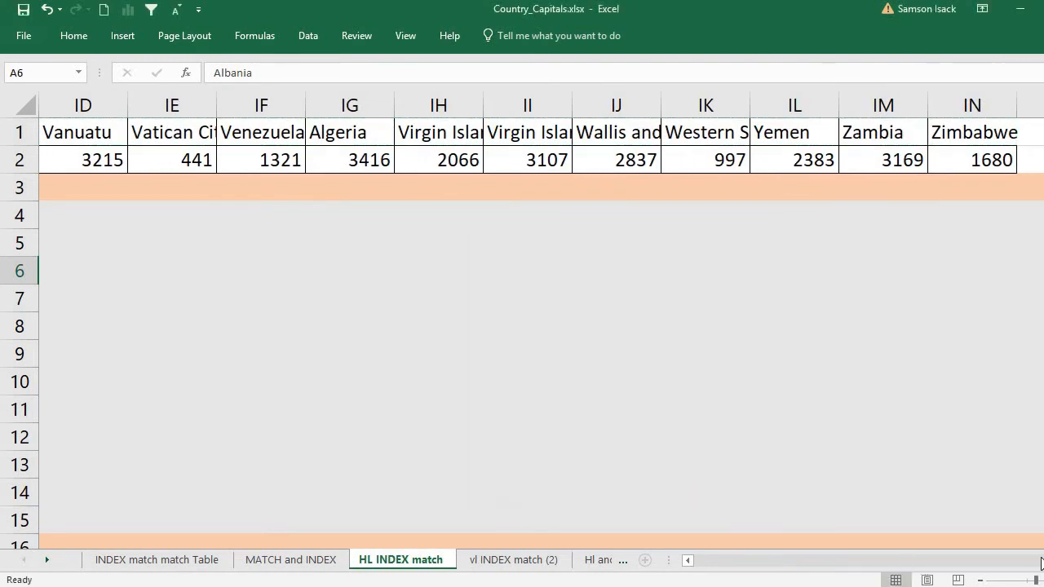
Test the country list in A6 by choosing Angola and then Zimbabwe
left_click_drag(788, 567, 693, 565)
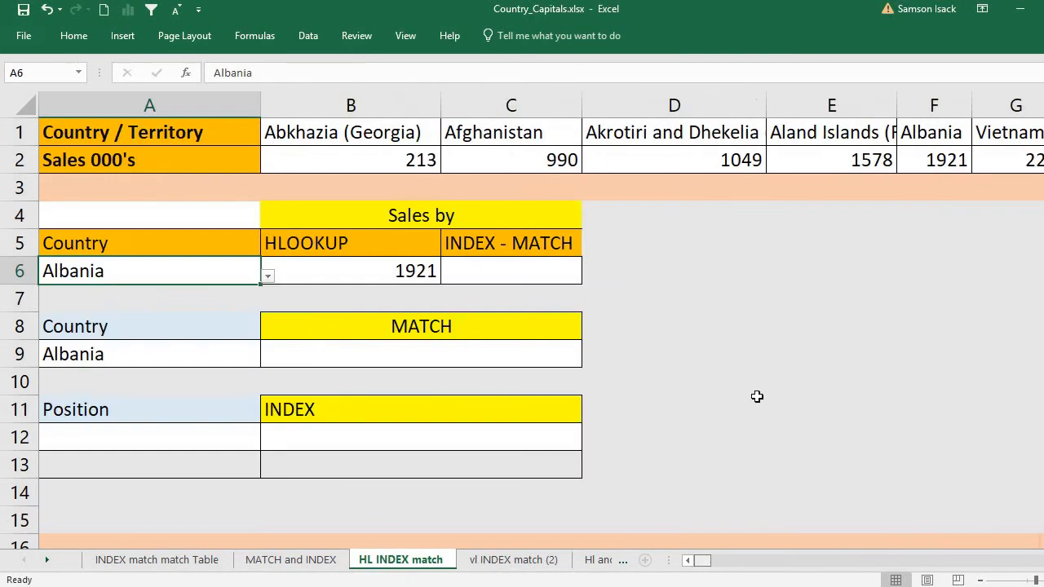
left_click(269, 278)
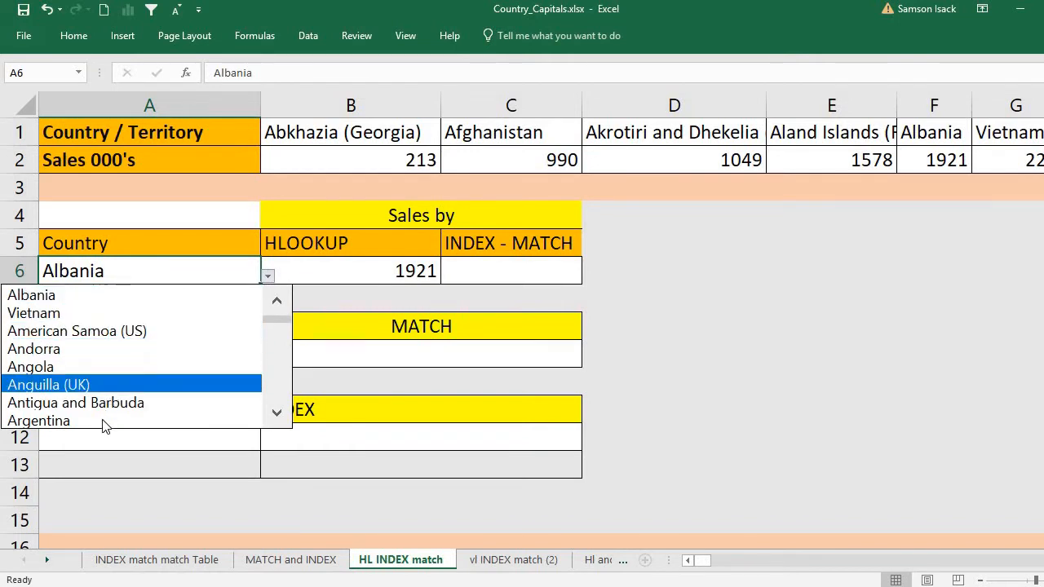
left_click(106, 367)
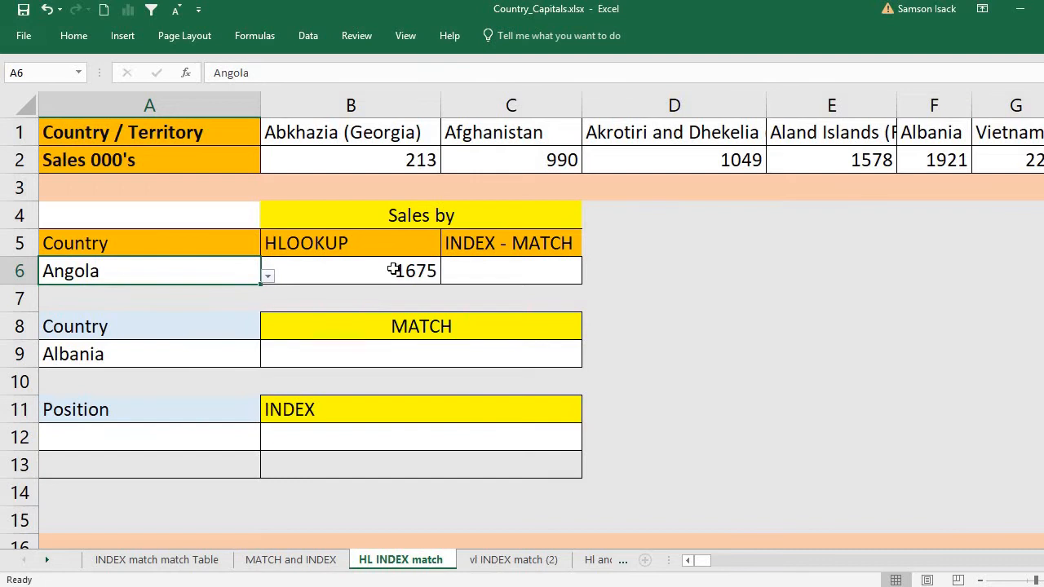
left_click(268, 277)
left_click_drag(282, 321, 276, 408)
left_click(122, 420)
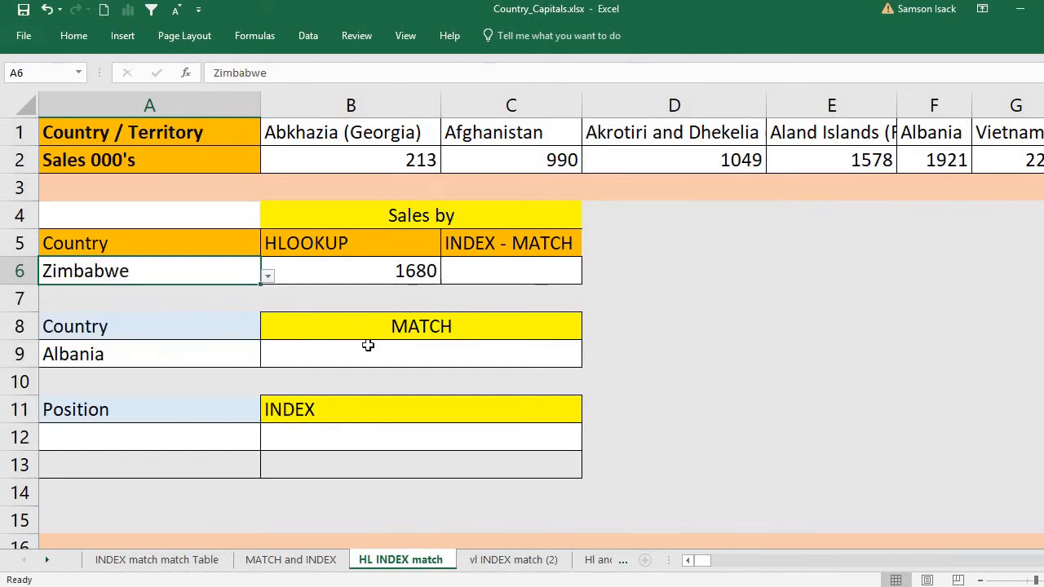
Compare the HLOOKUP result in B6 with Zimbabwe's sales in IN2 at the table's far end
left_click(412, 273)
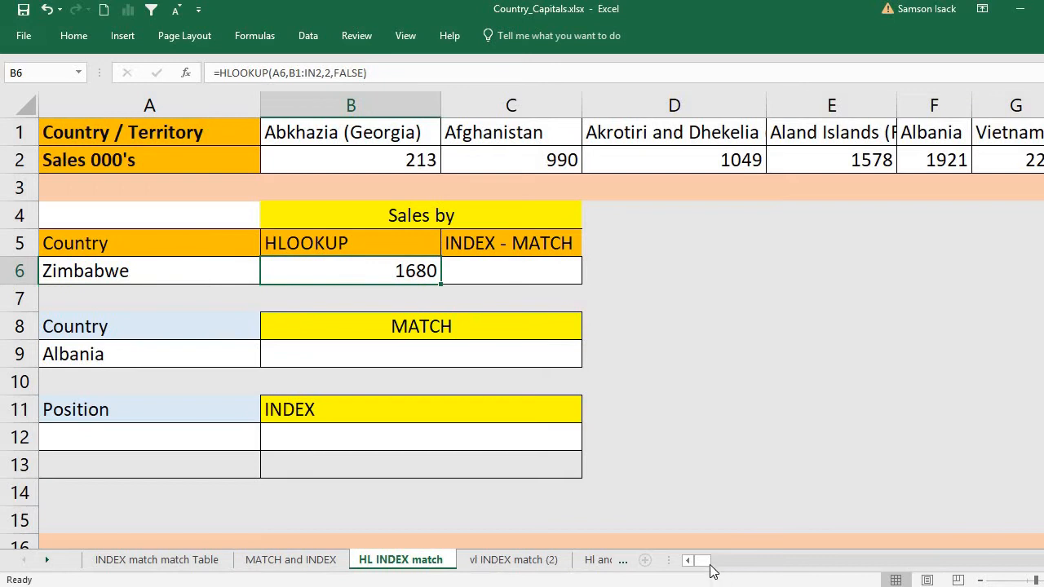
left_click_drag(707, 562, 1043, 561)
left_click(984, 163)
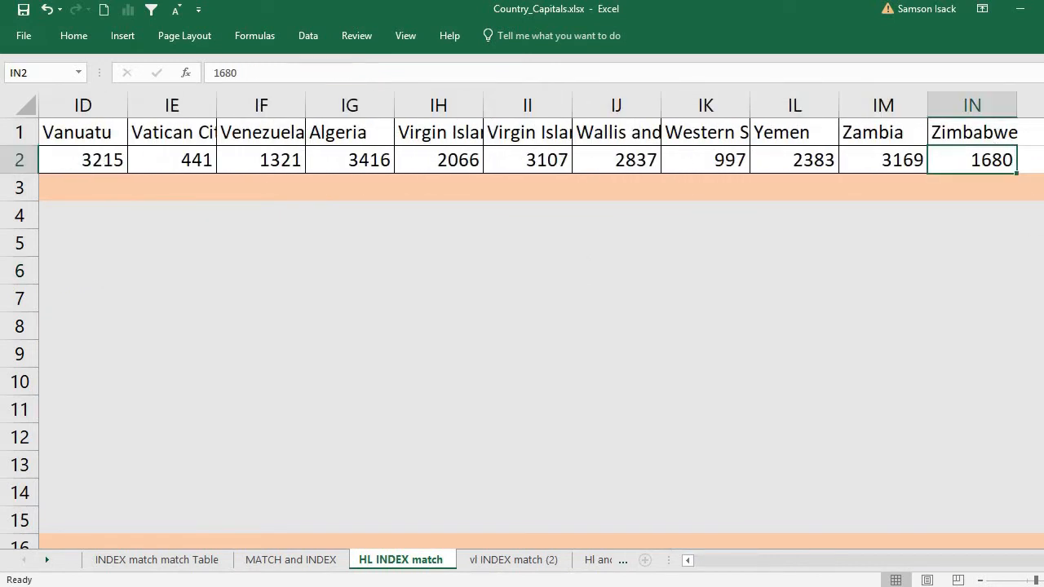
left_click_drag(1039, 562, 698, 565)
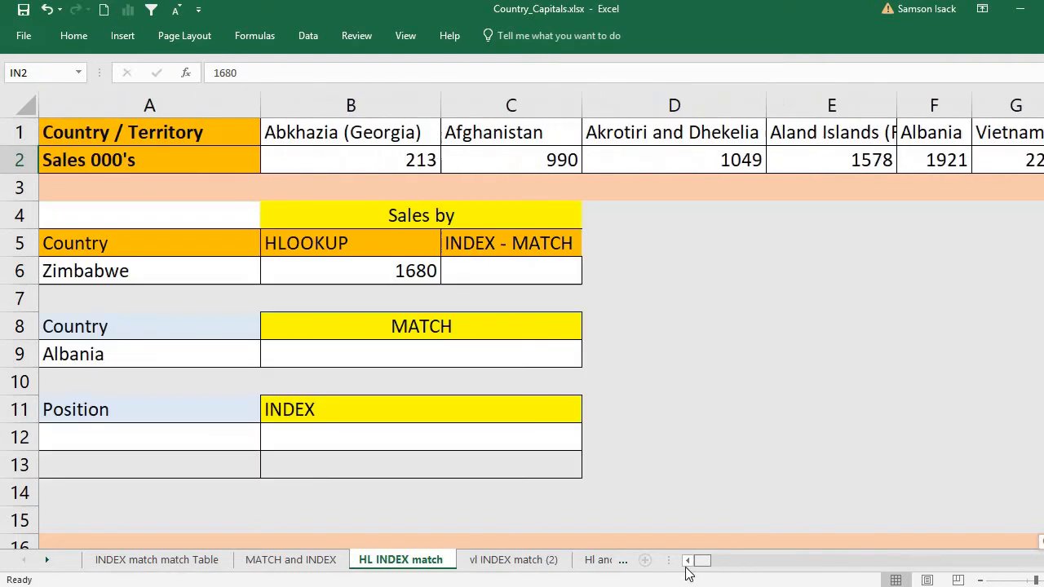
Set the lookup country in A6 to Albania from the list and check the HLOOKUP result in B6
left_click(222, 273)
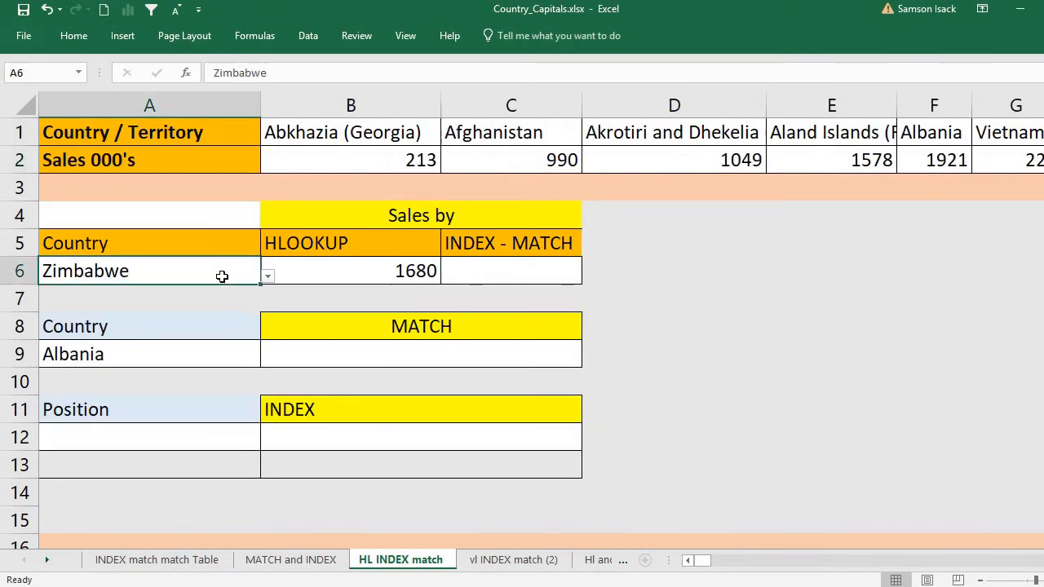
left_click(267, 277)
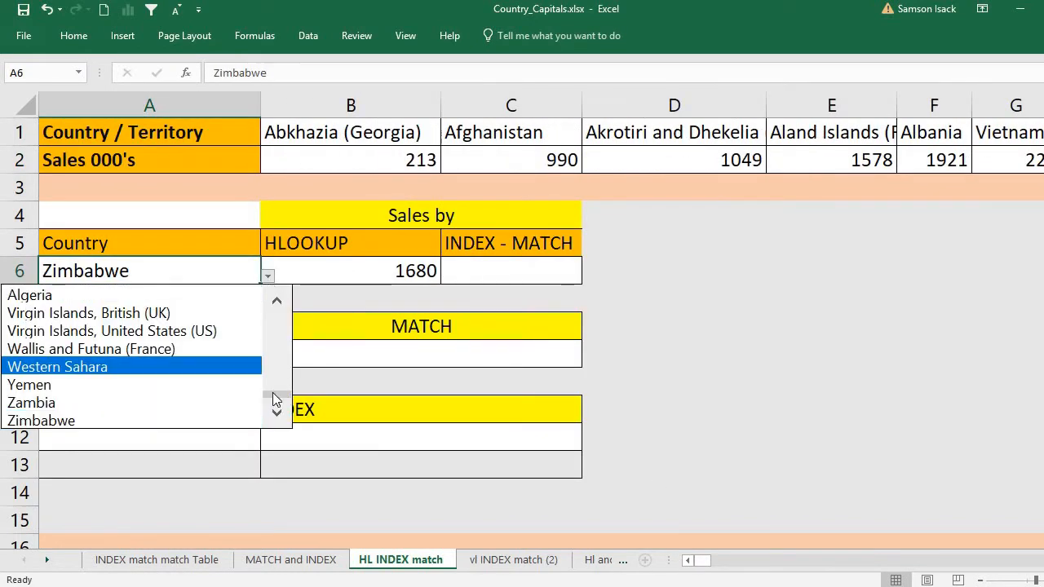
left_click_drag(273, 394, 275, 315)
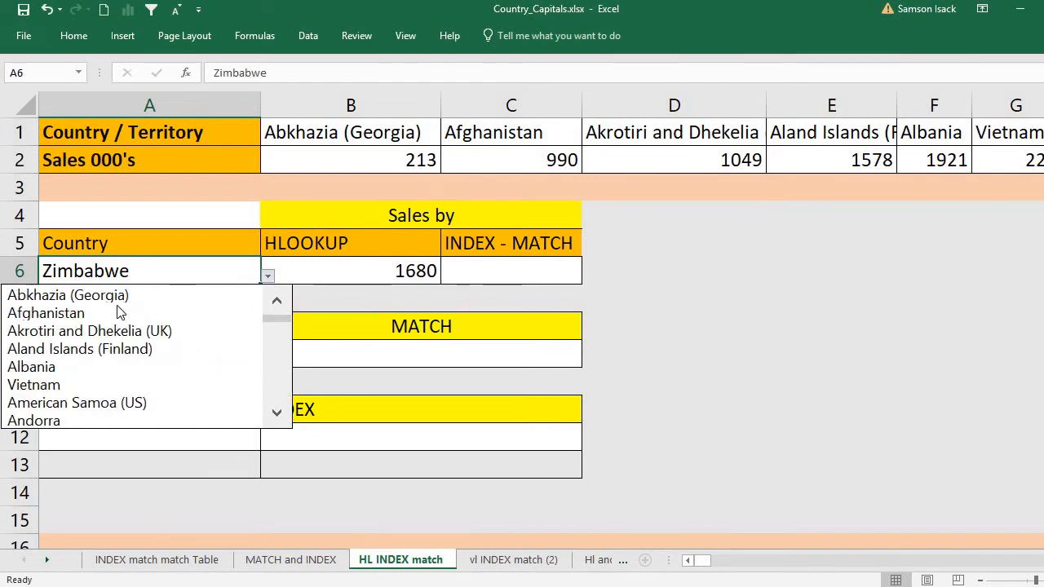
left_click(102, 371)
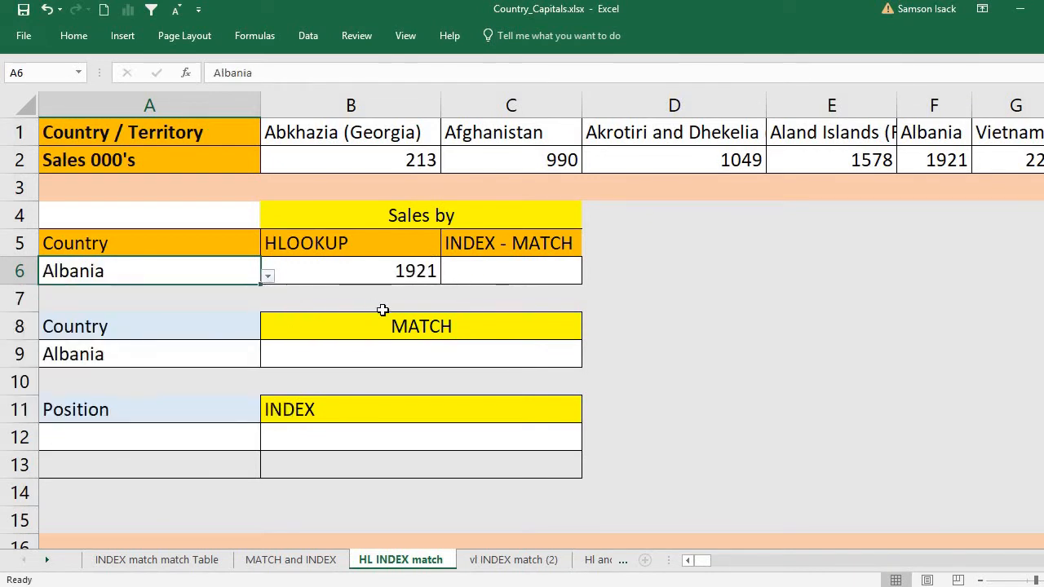
left_click(401, 271)
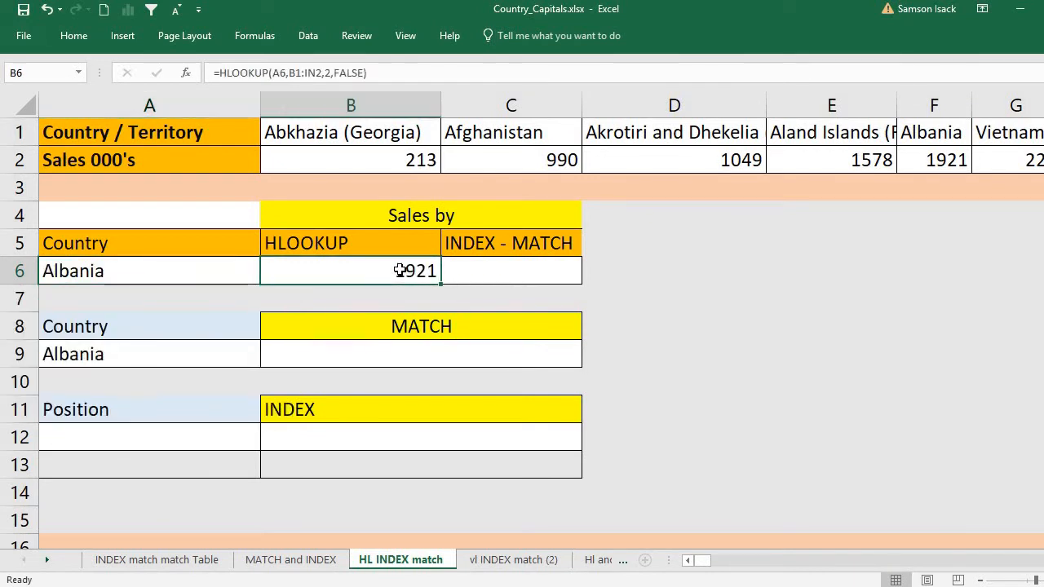
Examine the empty INDEX-MATCH cell C6 and the MATCH and INDEX sections, including the lookup country in A9
left_click(464, 274)
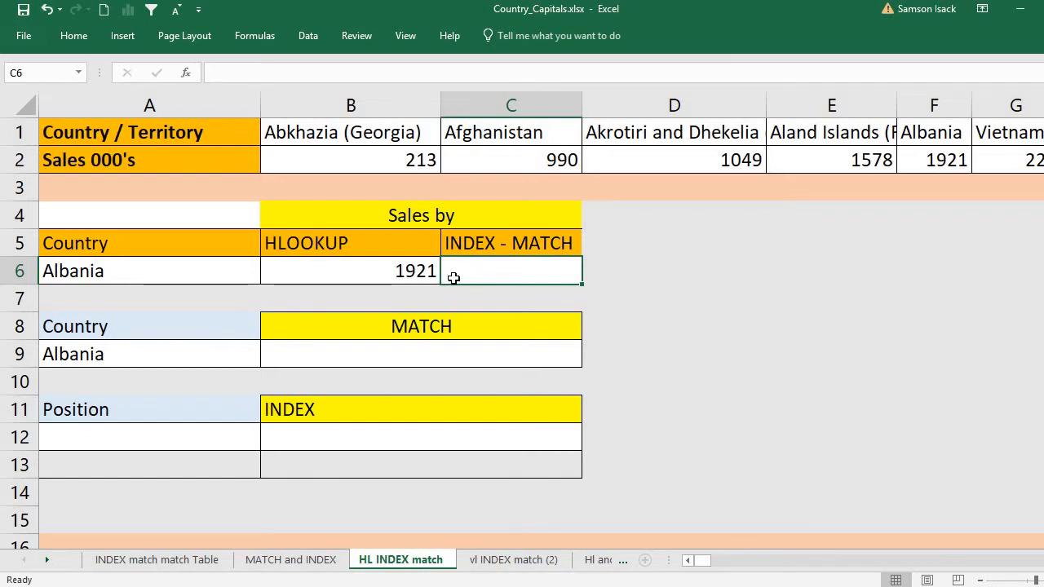
left_click(455, 337)
left_click(401, 415)
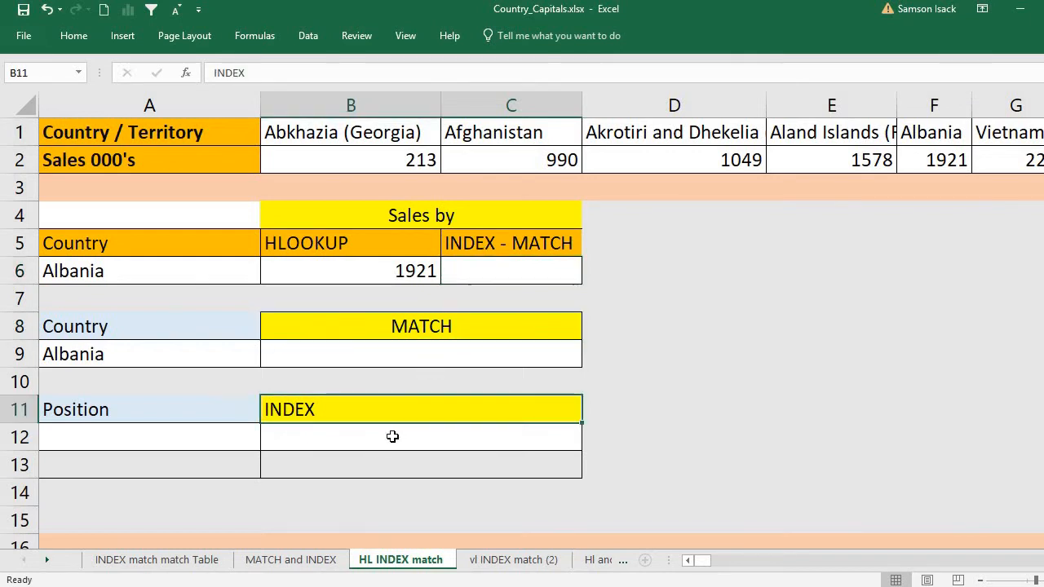
left_click(392, 436)
left_click(380, 351)
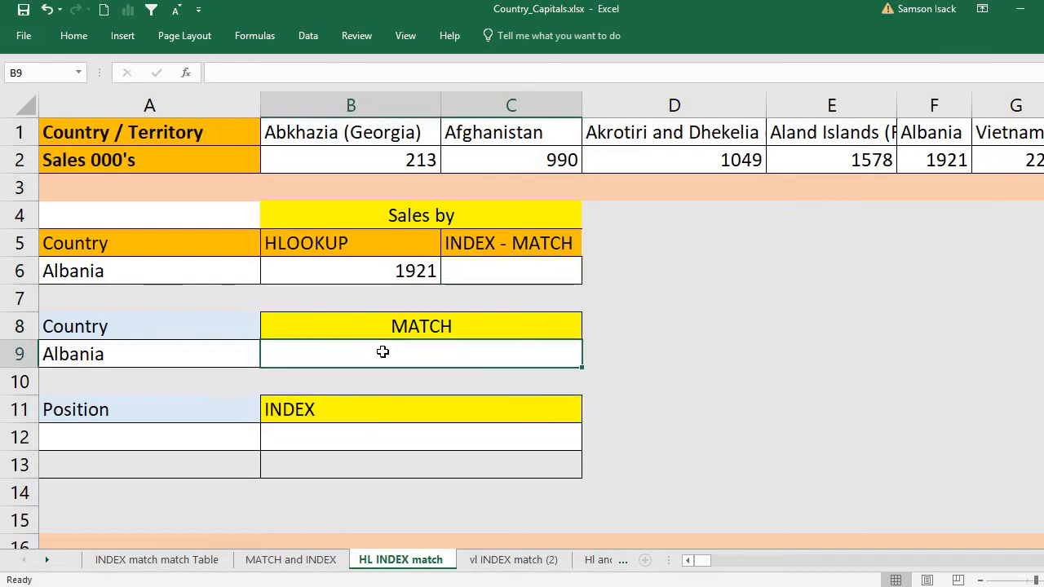
left_click(232, 362)
left_click(304, 362)
left_click(225, 354)
Start a MATCH formula in B9 with A9 as the lookup value and B1:IN1 as the lookup array
double_click(302, 361)
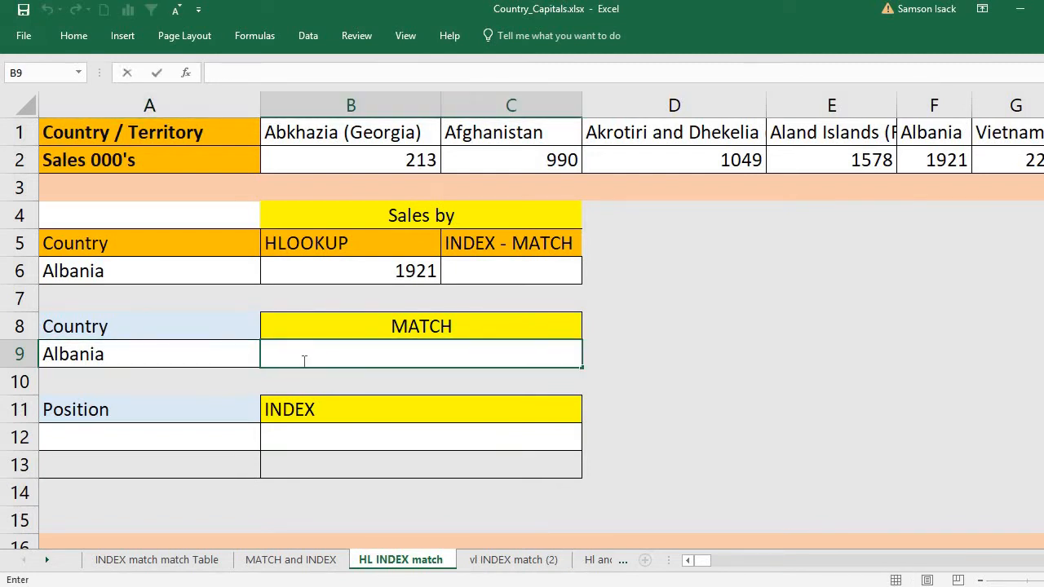
type("=")
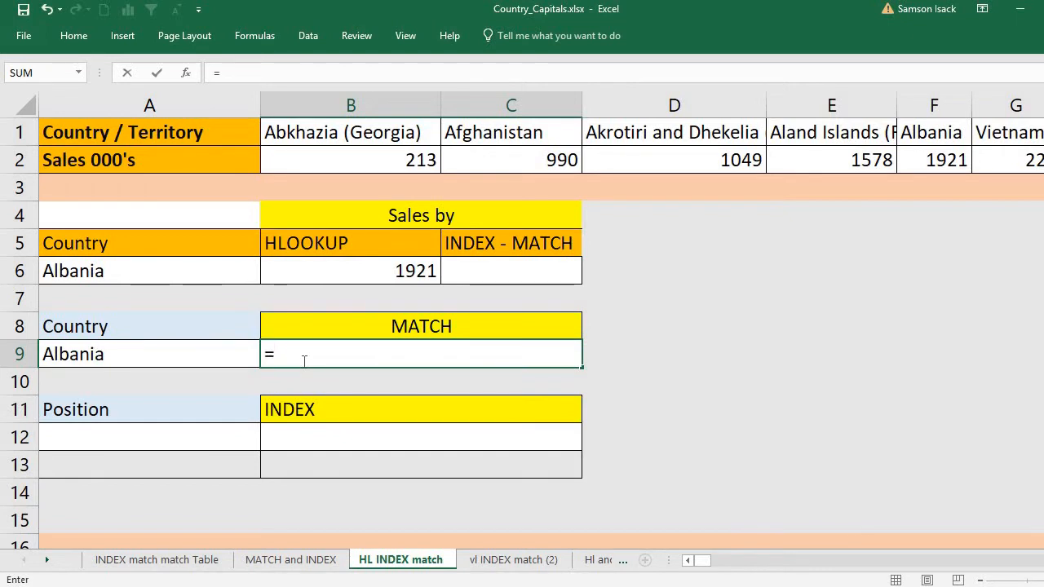
type("MAT")
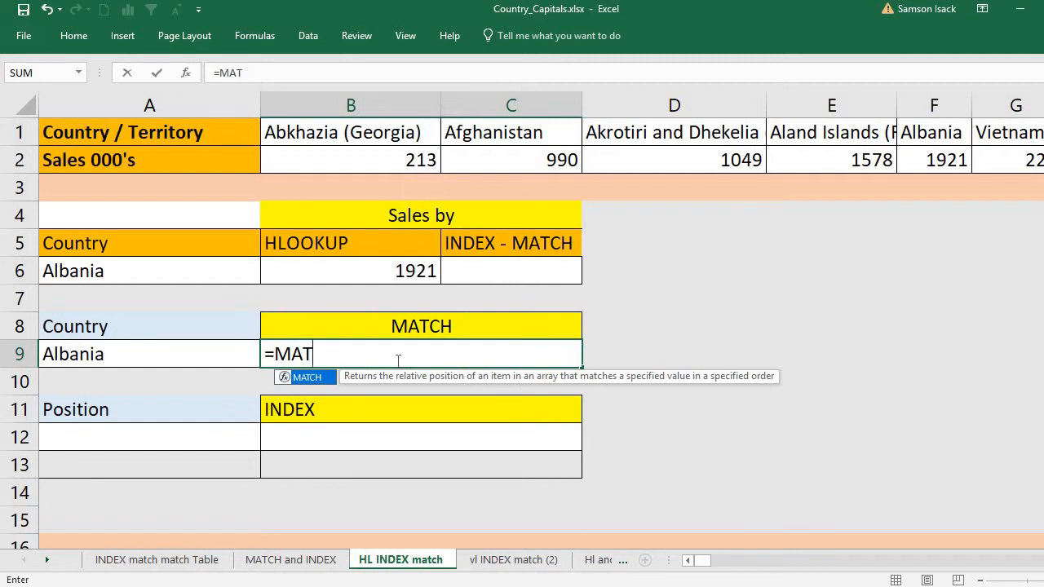
type("CH(")
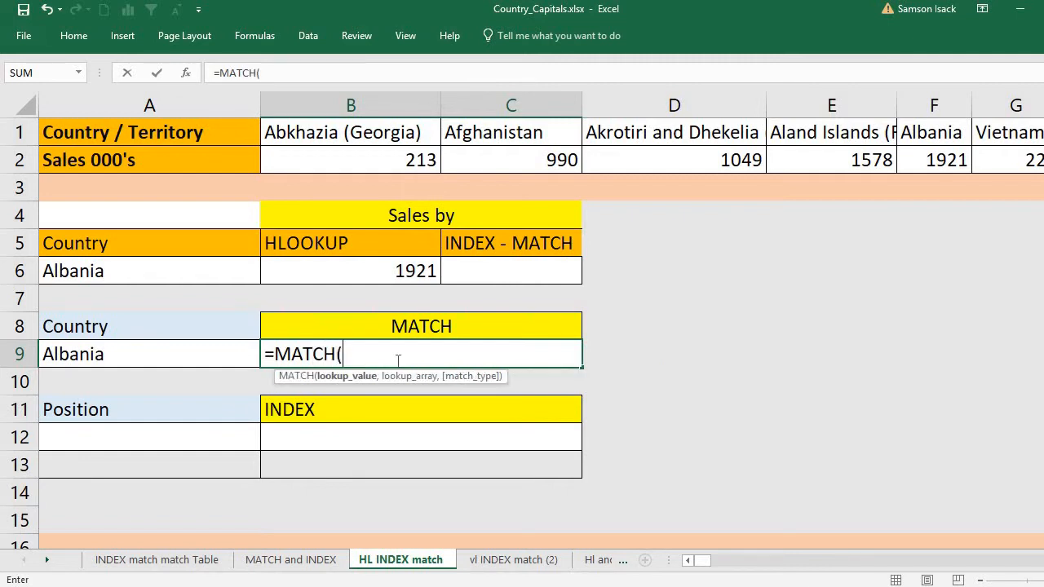
left_click(224, 354)
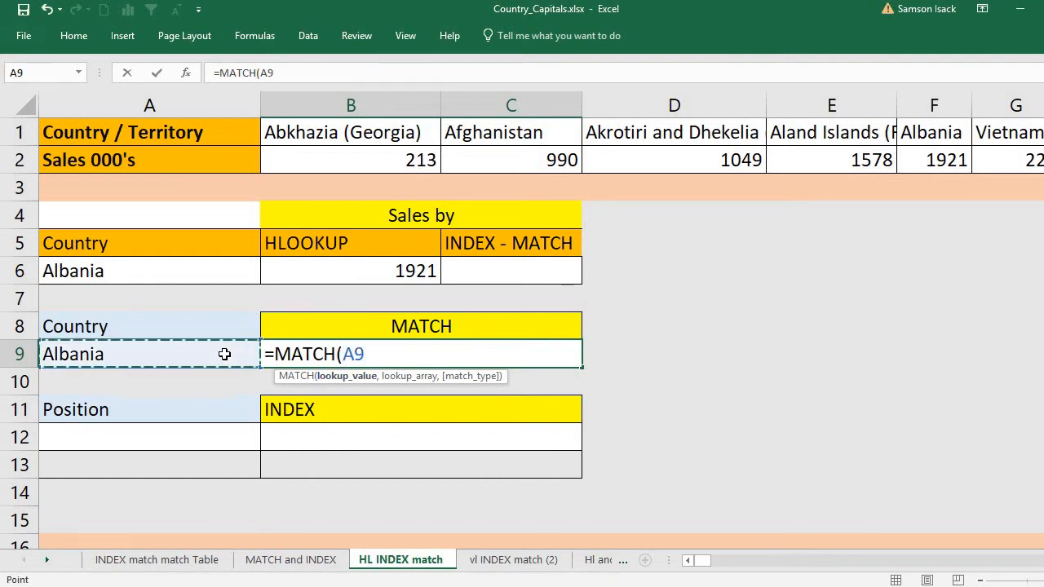
type(",")
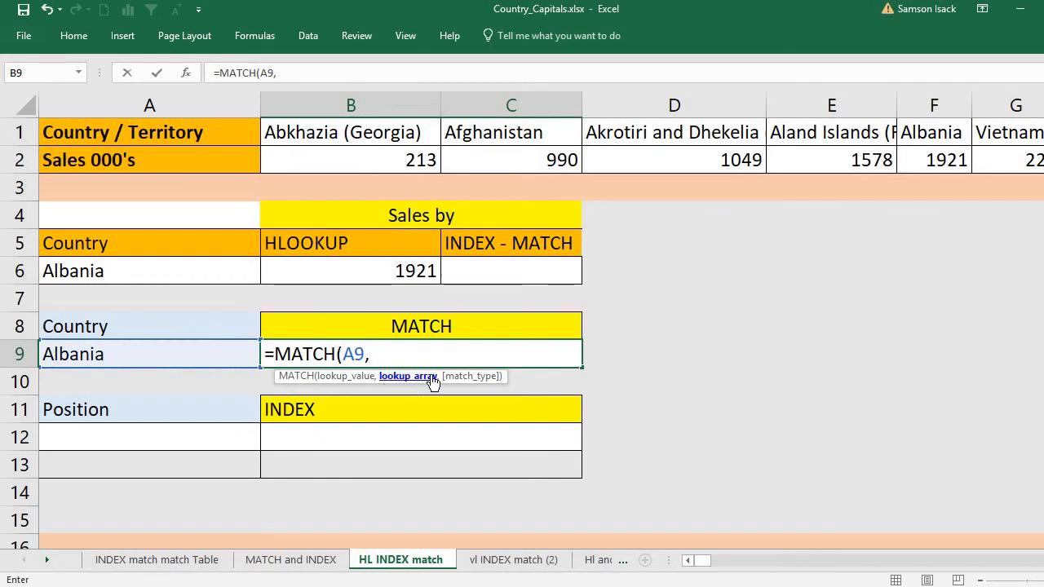
left_click(311, 133)
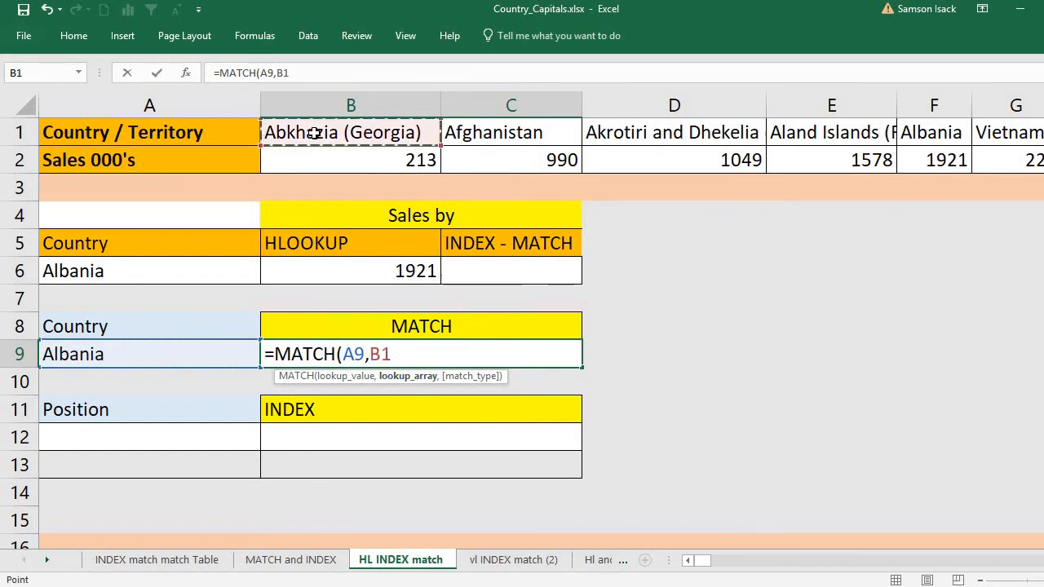
key("shift+Right")
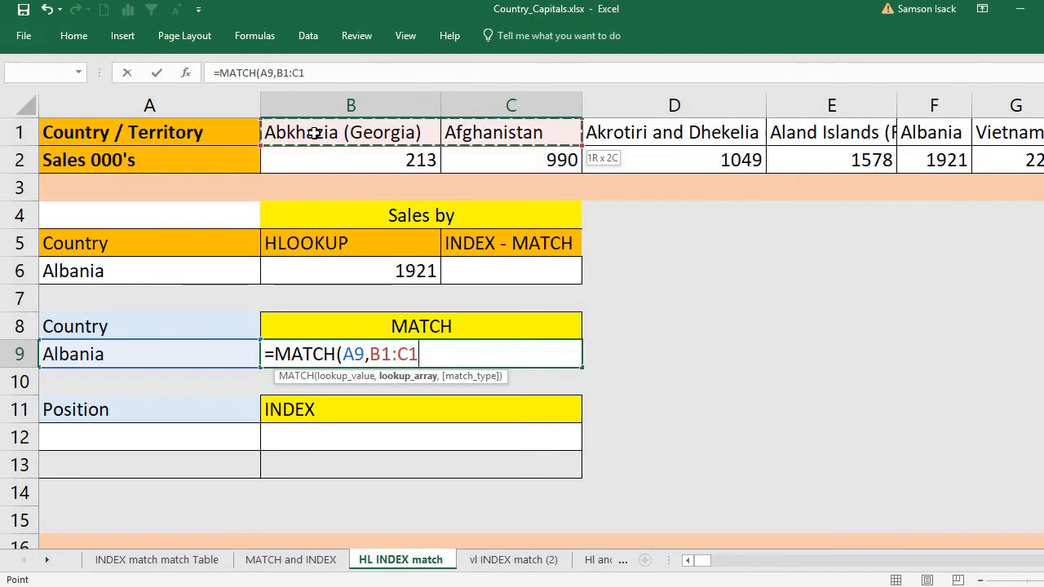
key("ctrl+shift+Right")
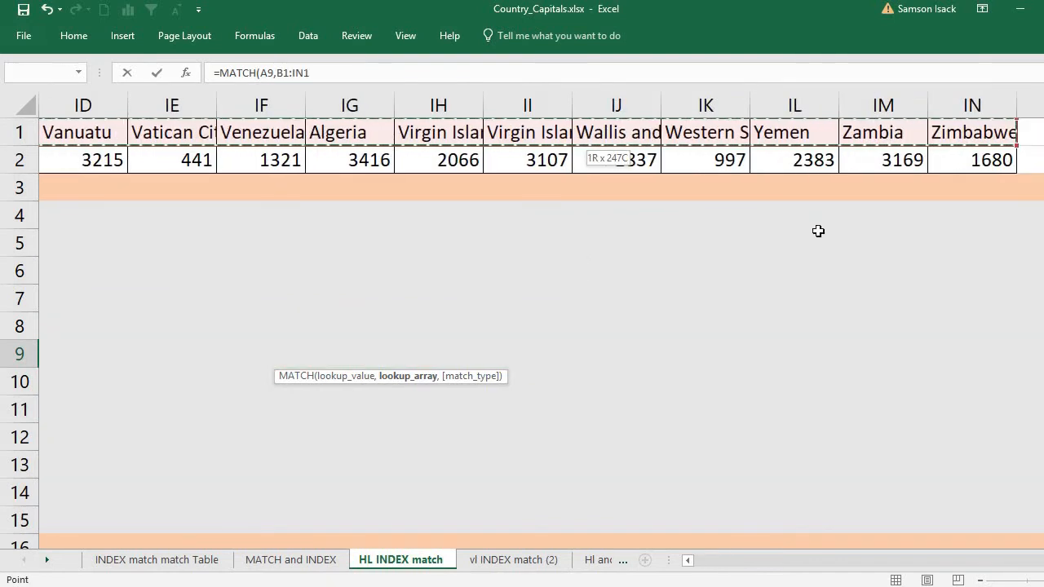
Complete the MATCH formula in B9 with exact match (0) as the match type
left_click_drag(1043, 561, 699, 561)
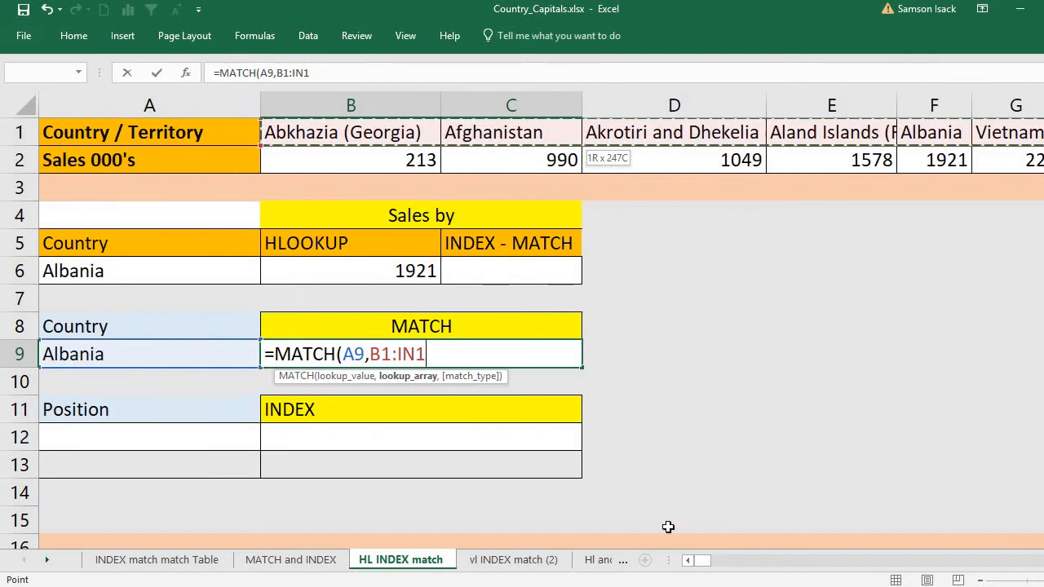
type(",")
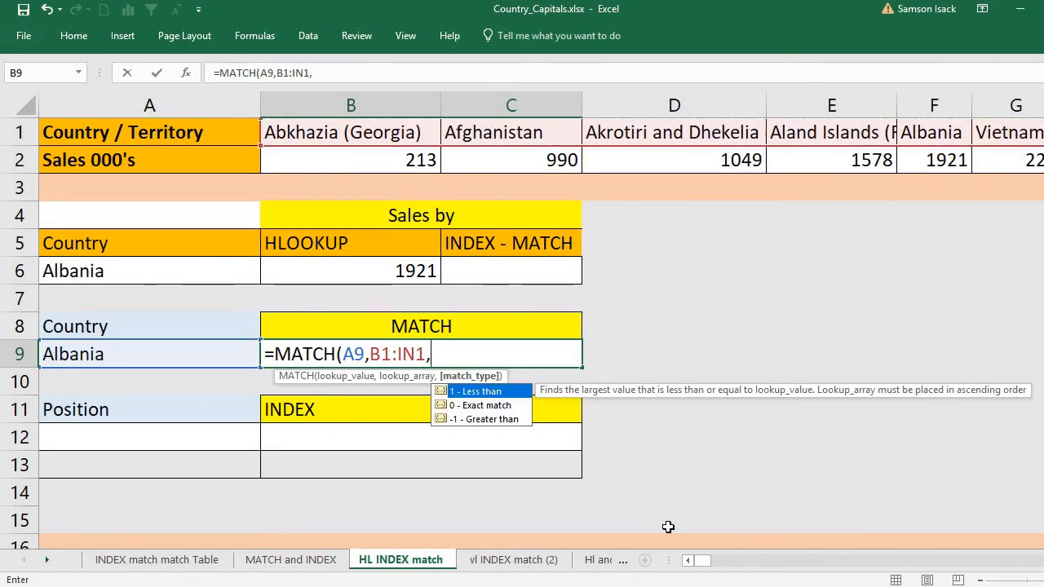
double_click(500, 405)
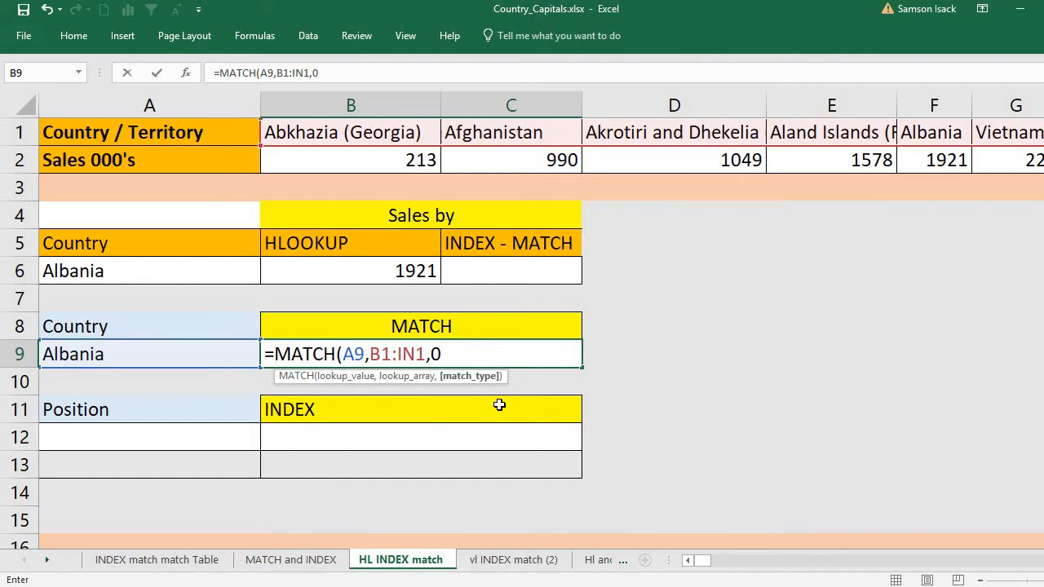
type(")")
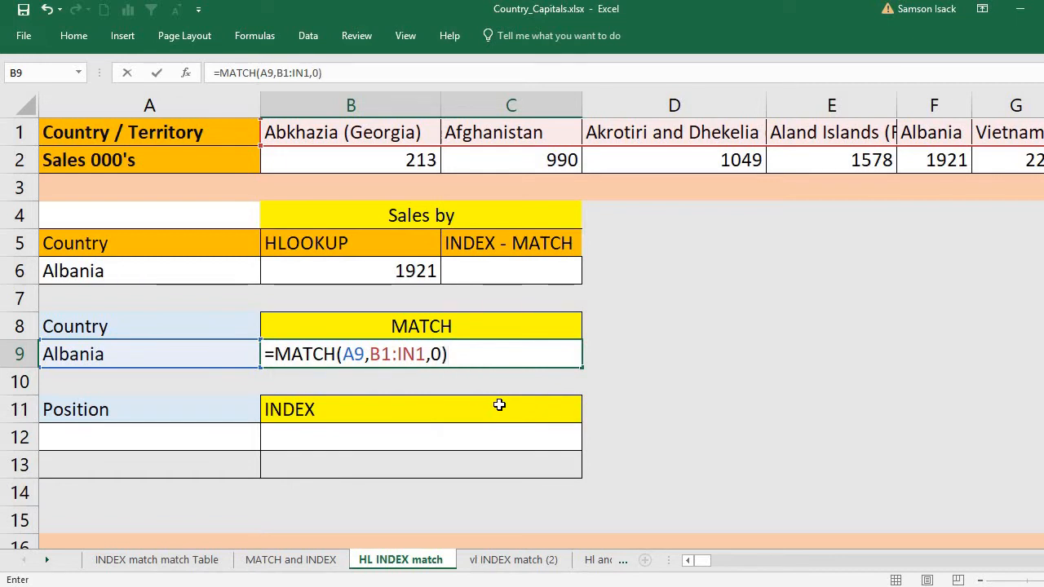
key("Return")
Check the MATCH result in B9 by counting the country headers from B1 to F1, and review its formula
left_click(404, 352)
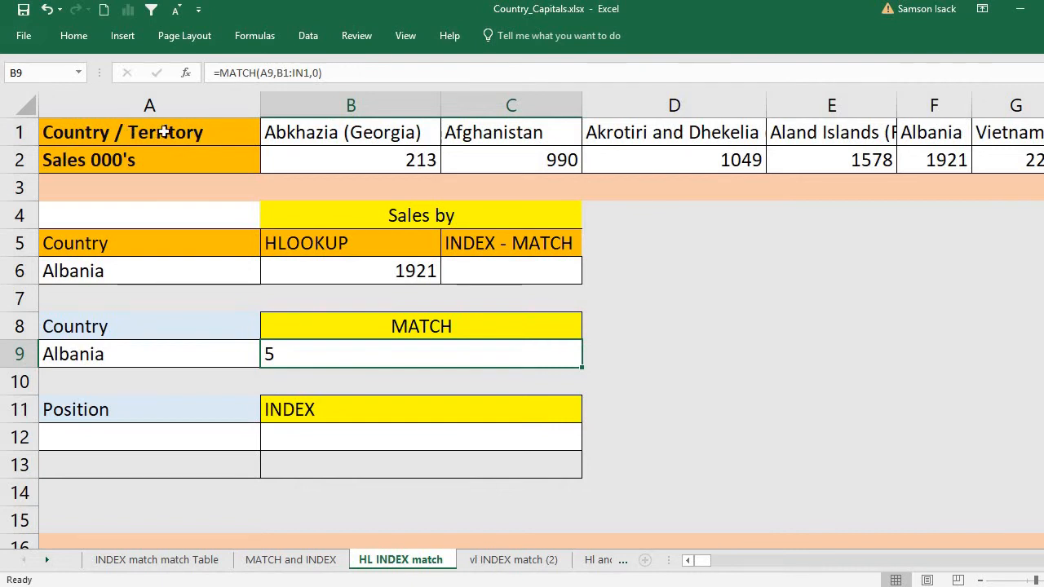
left_click(358, 131)
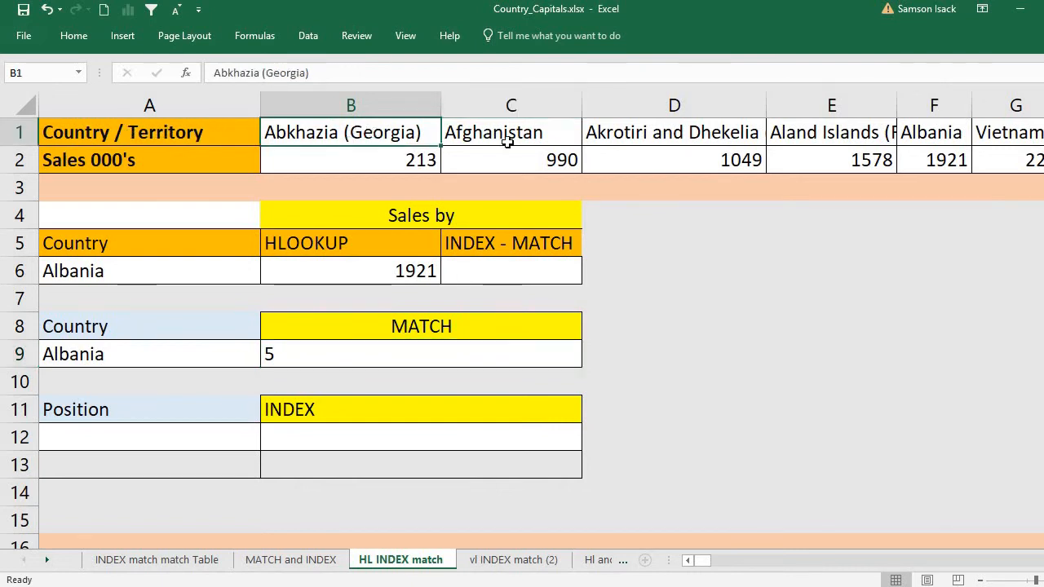
left_click(530, 132)
left_click(690, 132)
left_click(879, 132)
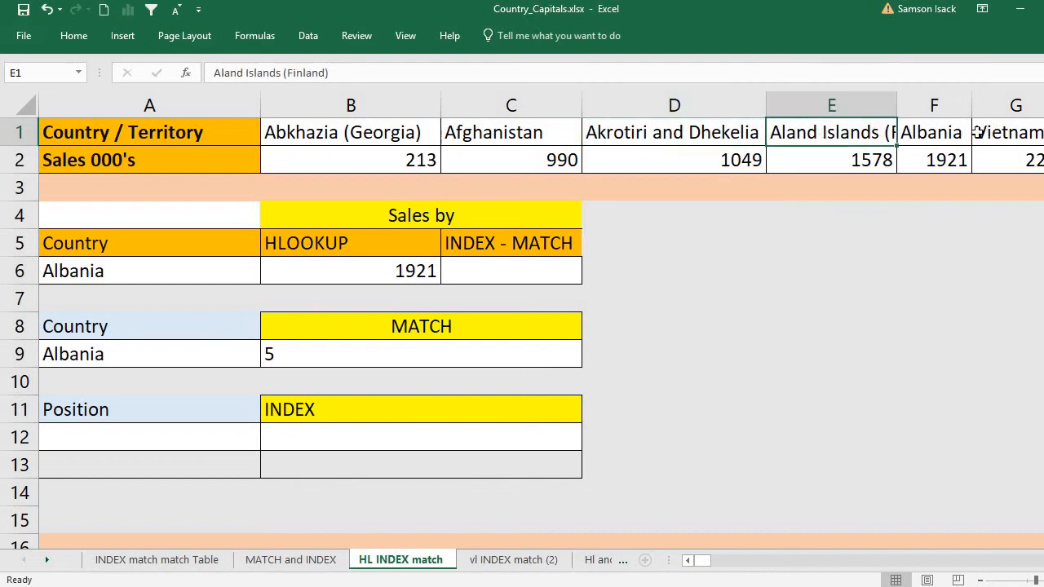
left_click(954, 133)
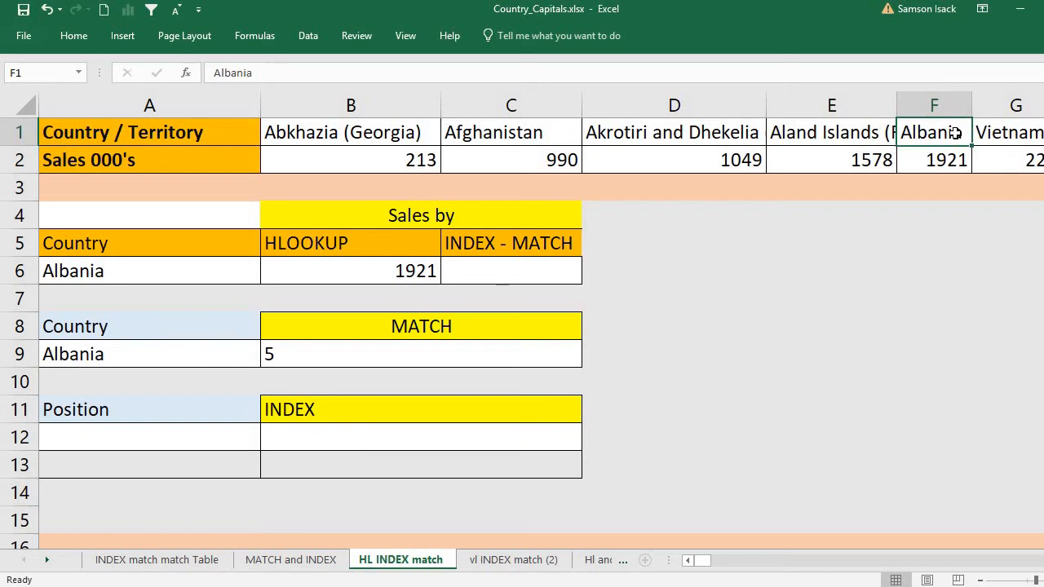
left_click(431, 354)
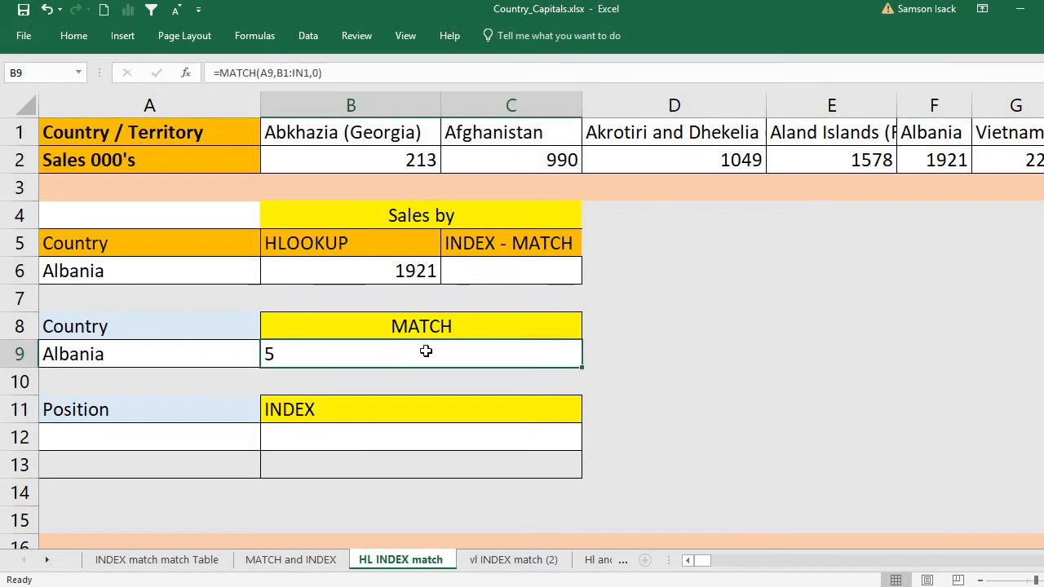
double_click(385, 352)
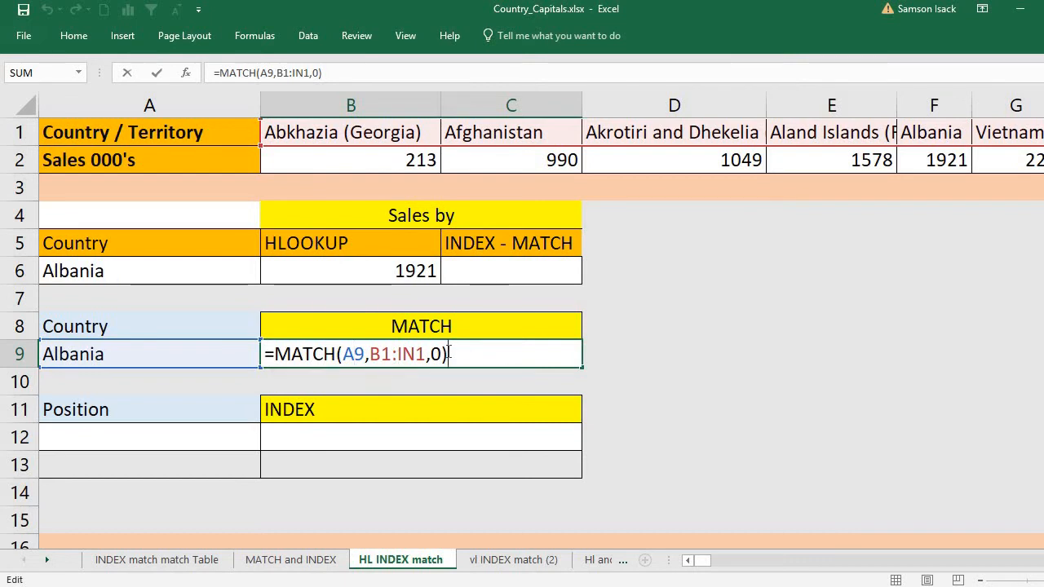
key("Return")
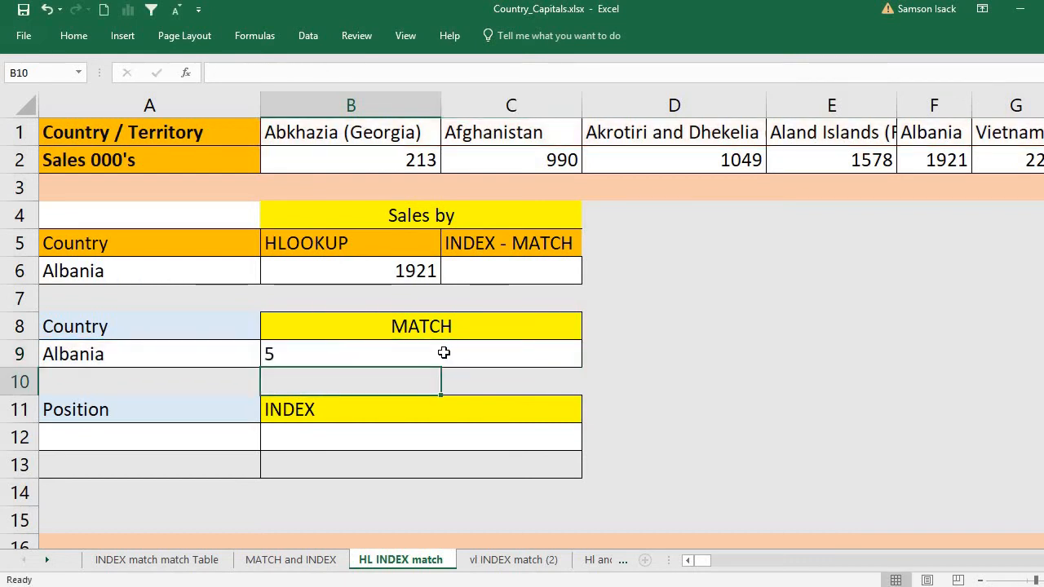
Insert a new row 10 directly below Albania's row in the MATCH section
left_click(139, 359)
left_click(19, 382)
right_click(124, 381)
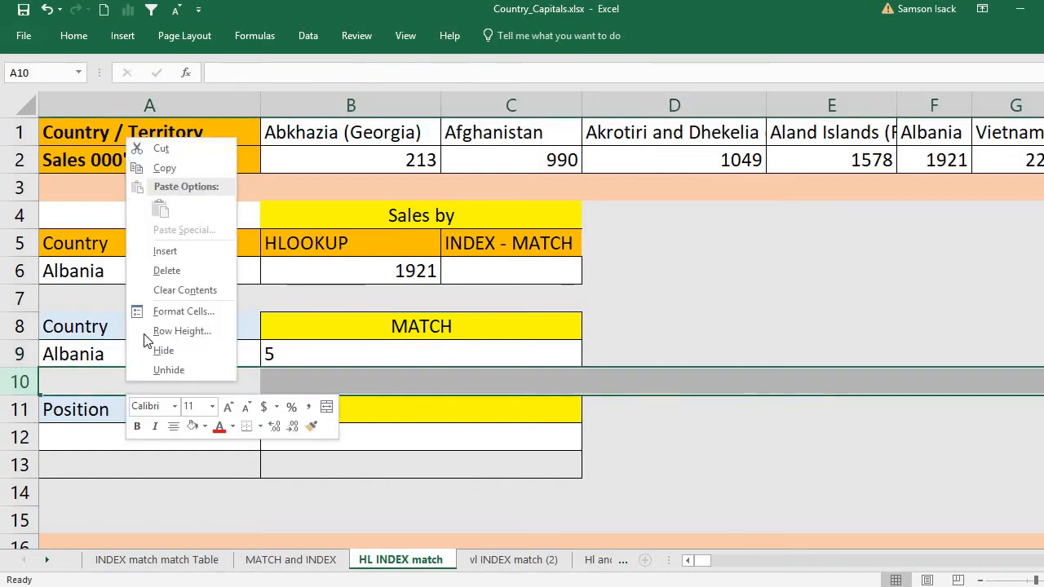
left_click(181, 255)
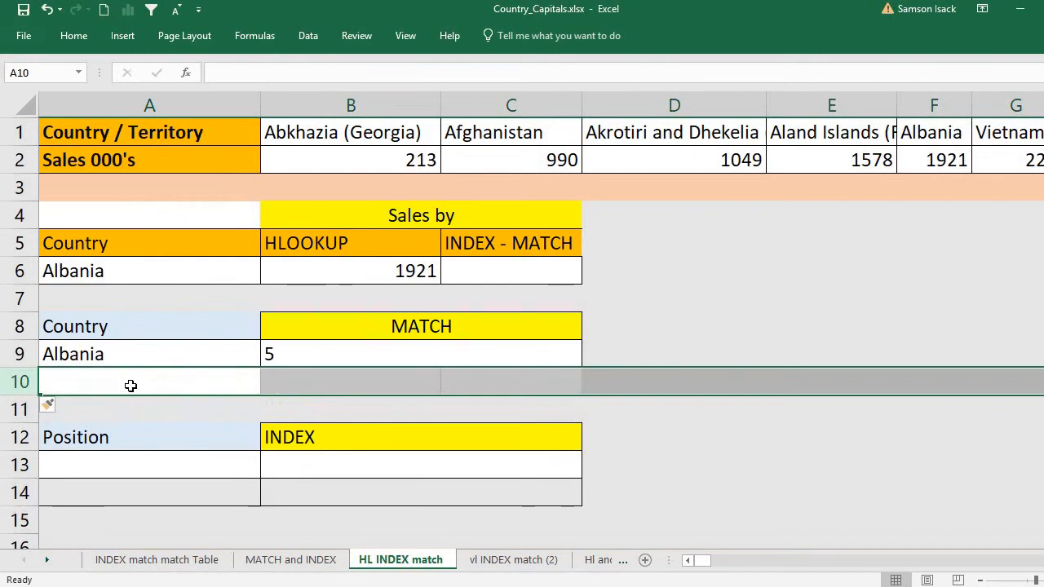
Copy the country header Afghanistan from C1 into A10 as a second lookup value
left_click(549, 136)
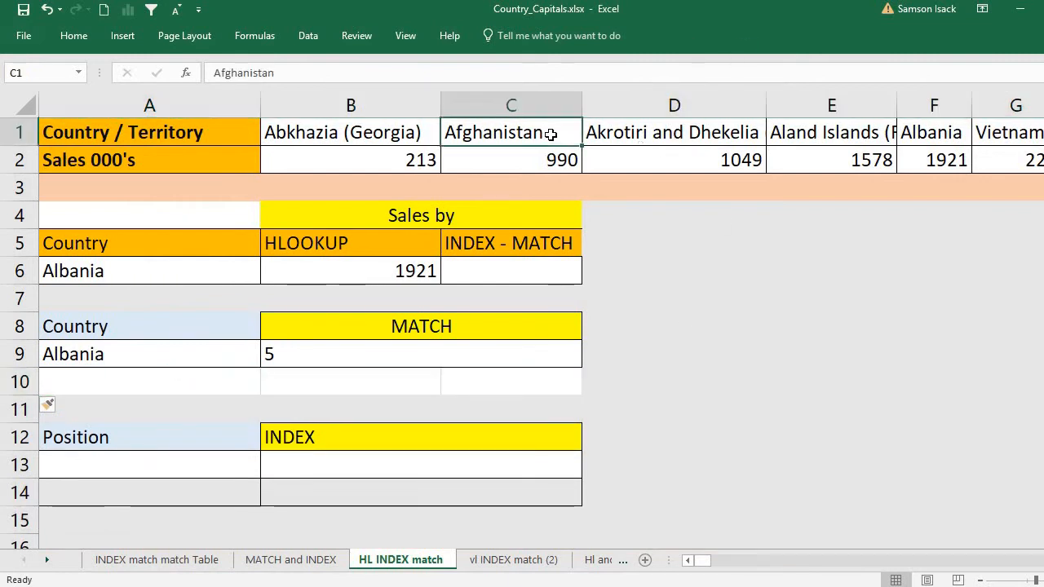
right_click(549, 136)
left_click(593, 164)
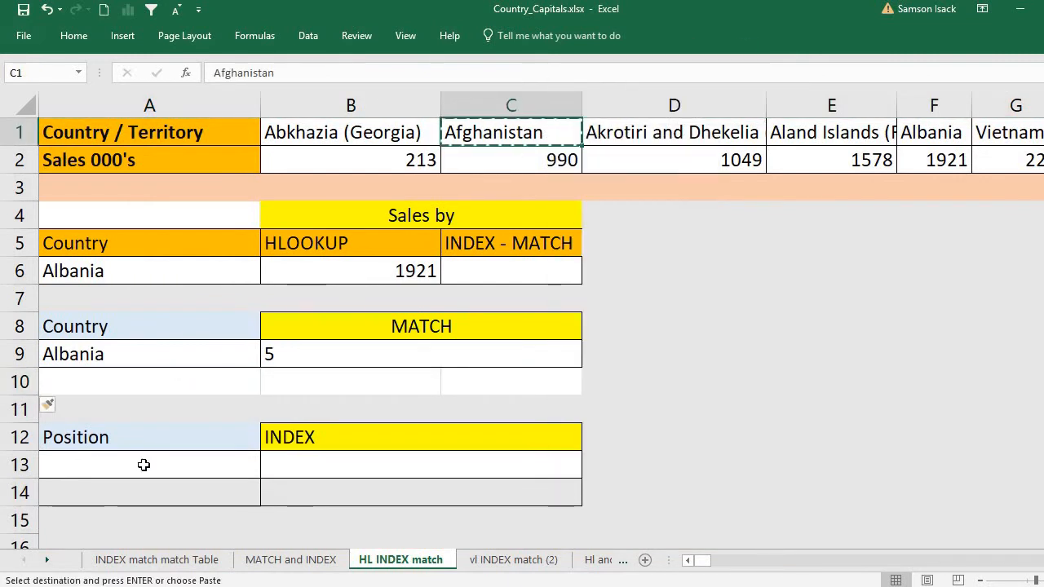
left_click(169, 381)
right_click(171, 381)
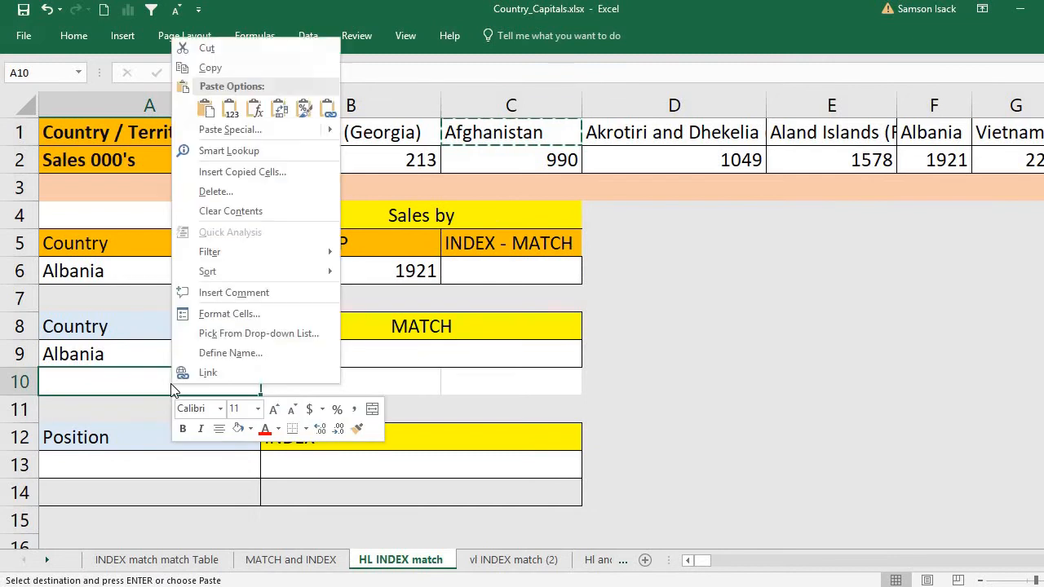
left_click(205, 107)
Enter the formula =MATCH(A10,B1:IN1,0) in B10 to find Afghanistan's position in the header row
left_click(266, 376)
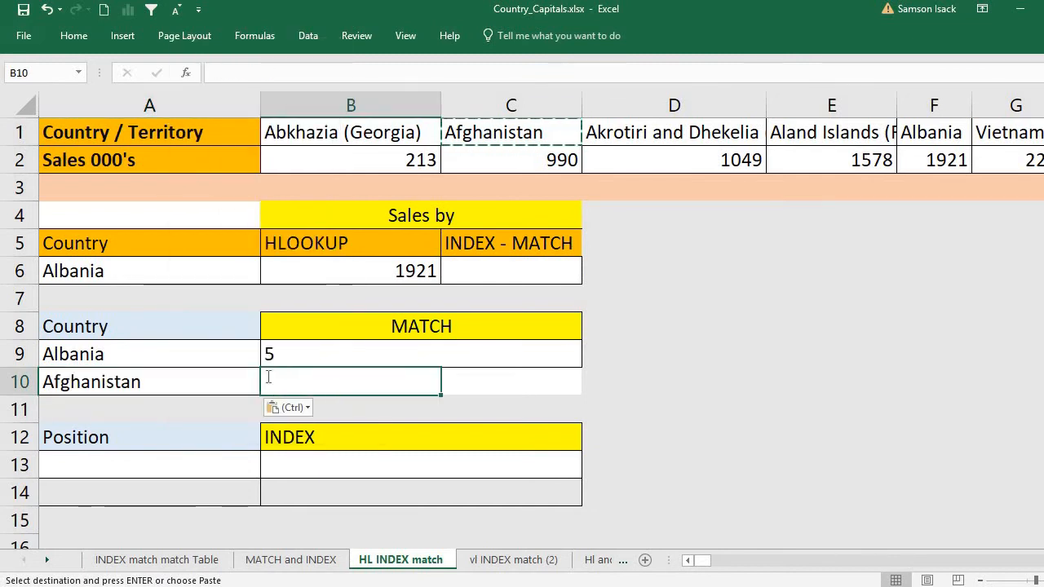
type("=MATCH(")
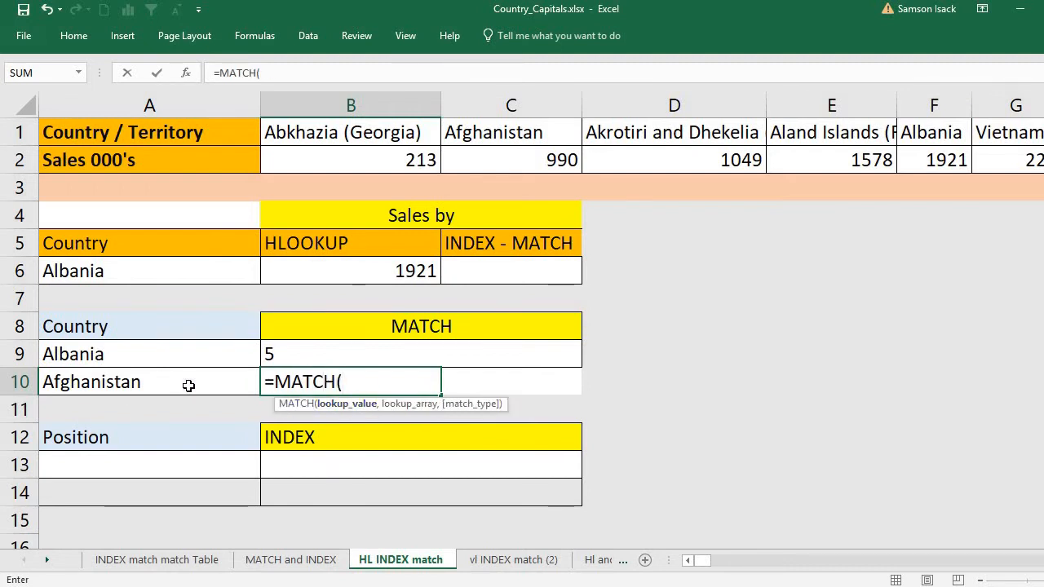
left_click(188, 385)
type(",")
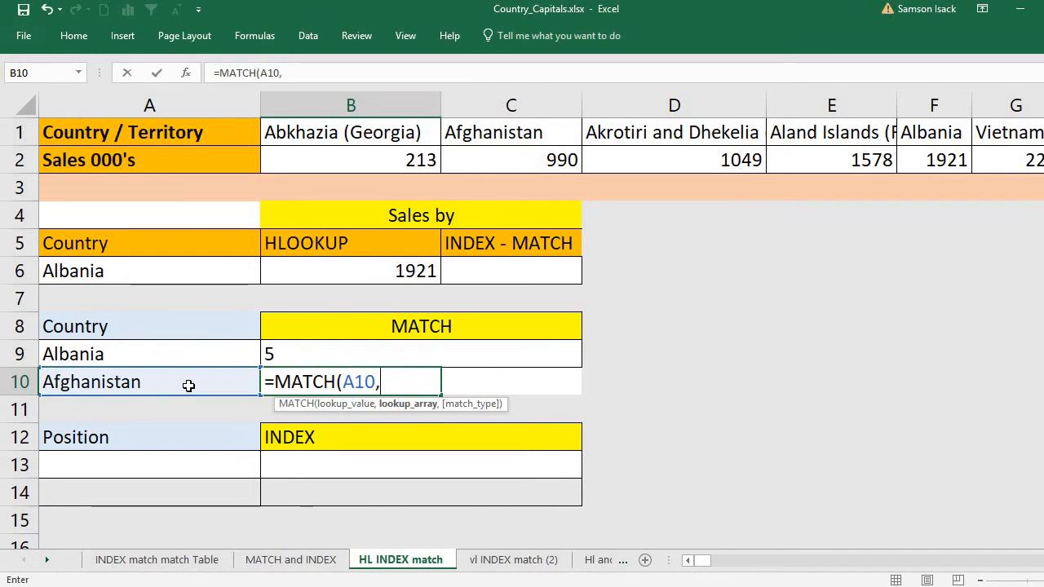
left_click(353, 137)
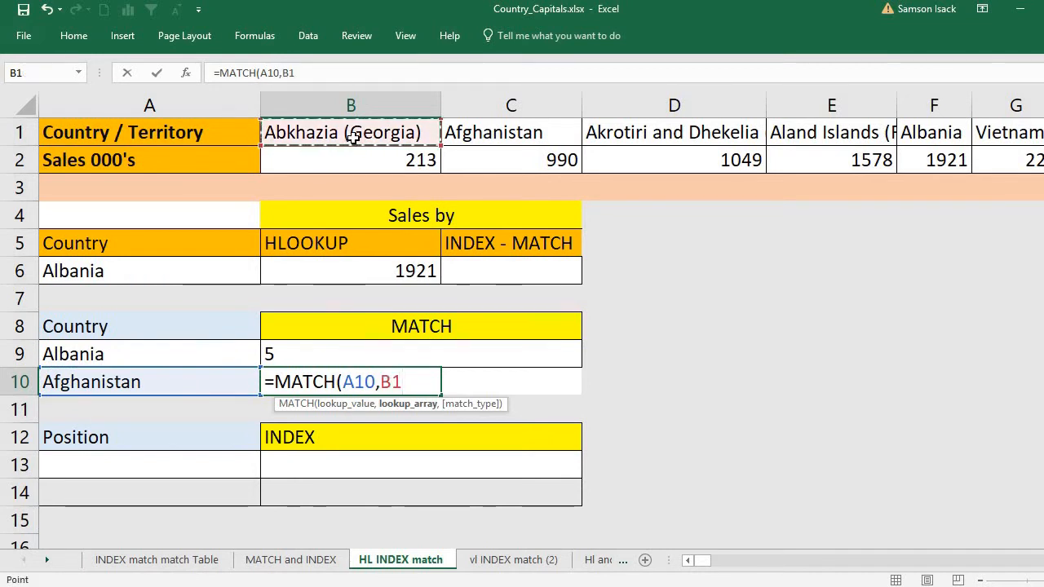
key("ctrl+shift+Right")
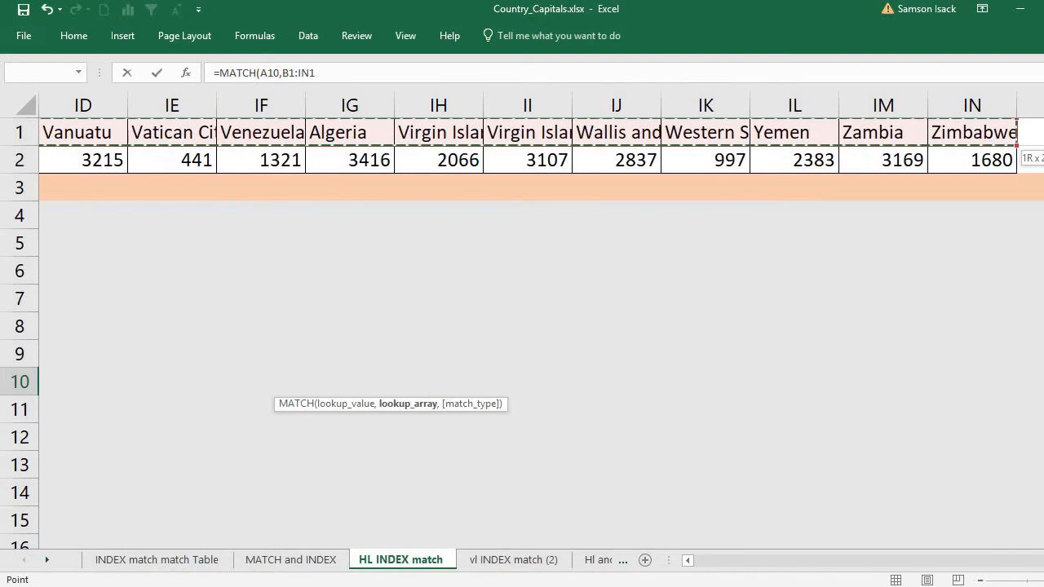
left_click_drag(1041, 561, 695, 561)
type(",")
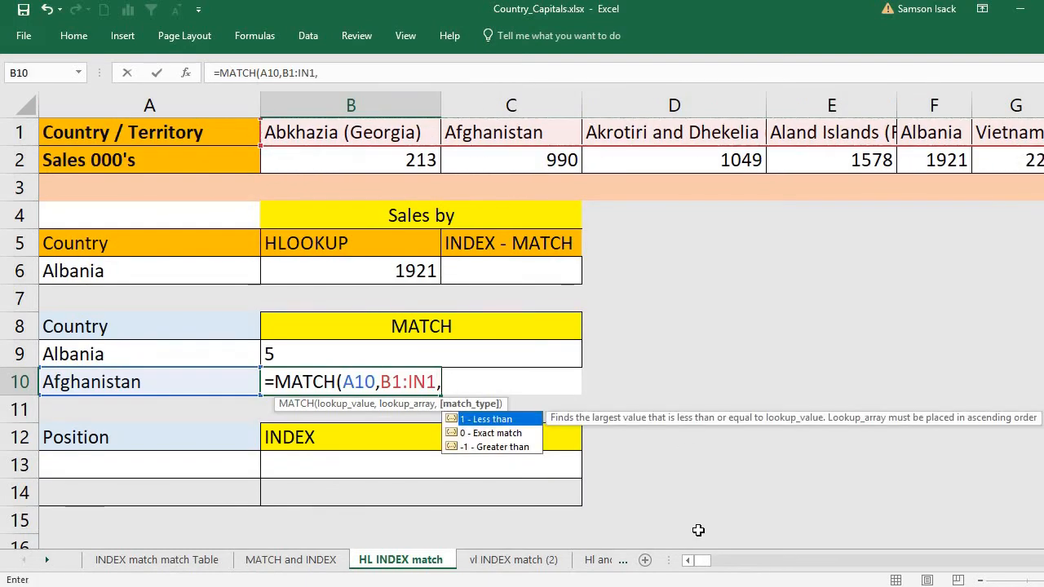
double_click(500, 432)
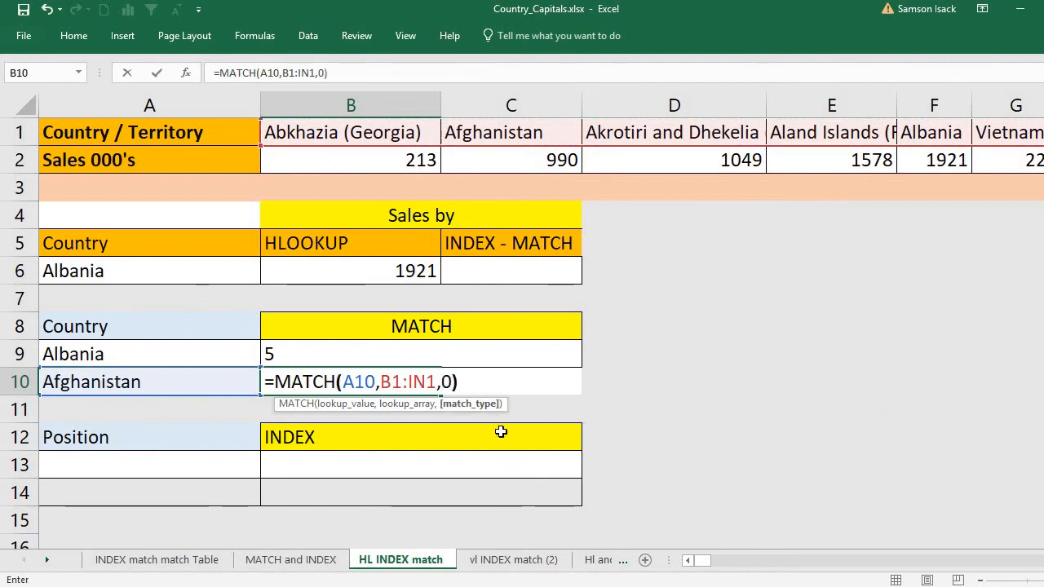
key("Return")
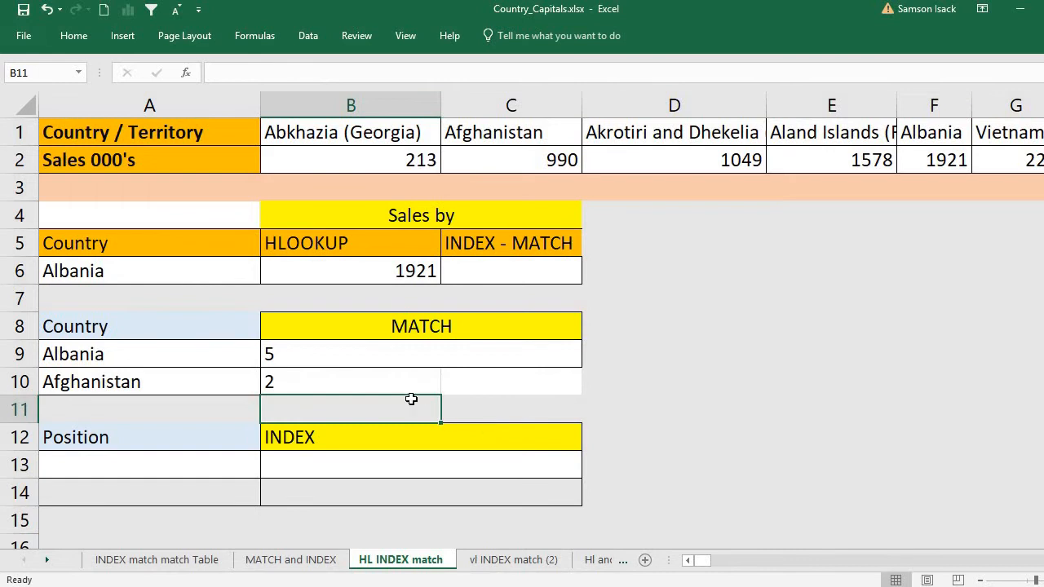
Compare the MATCH results in B9 and B10 with the countries in A9:A10 and Afghanistan's place in the header row
left_click(391, 377)
left_click(511, 137)
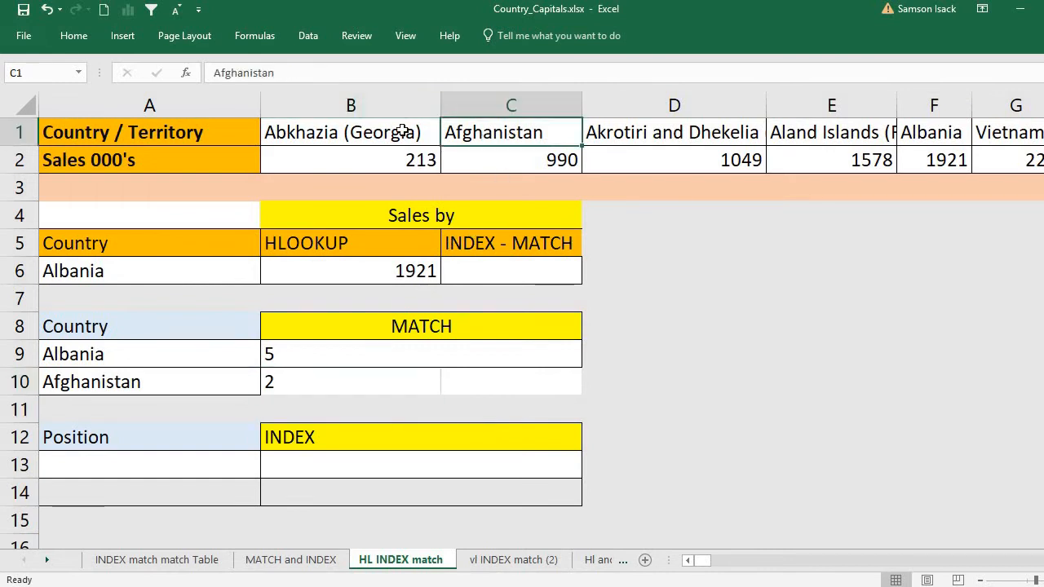
left_click_drag(340, 135, 757, 134)
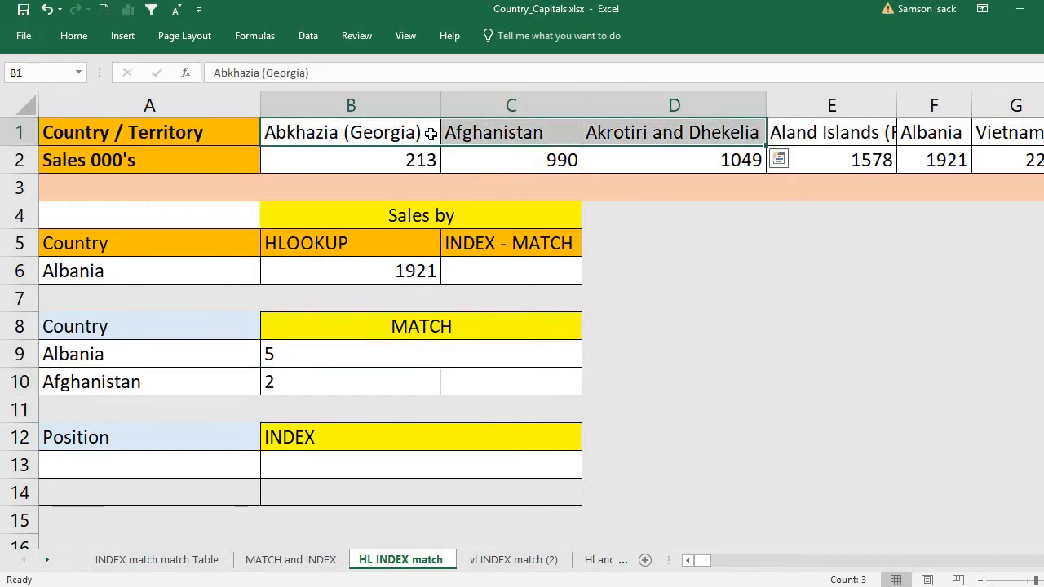
left_click(513, 139)
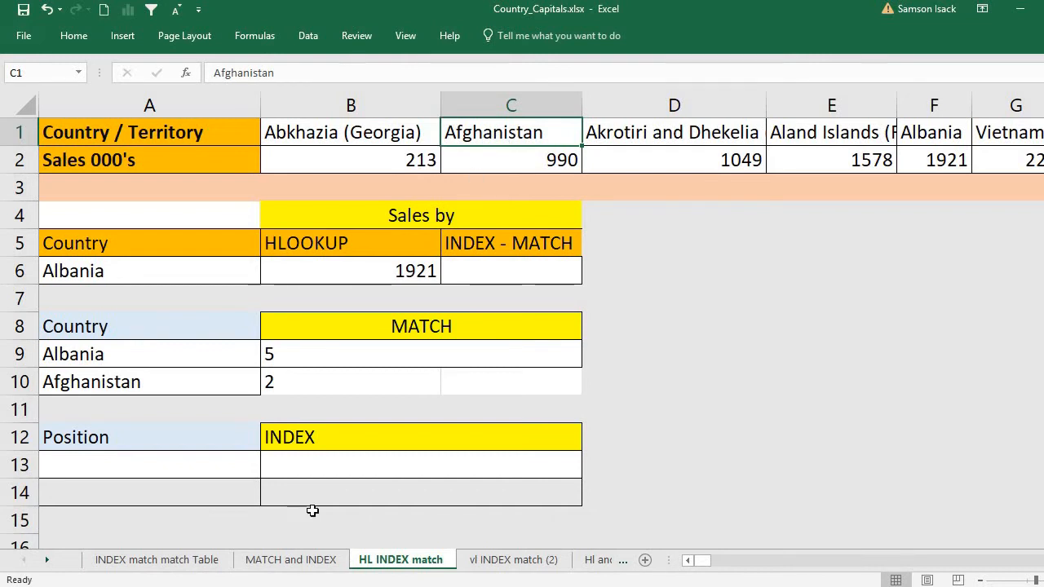
left_click(327, 379)
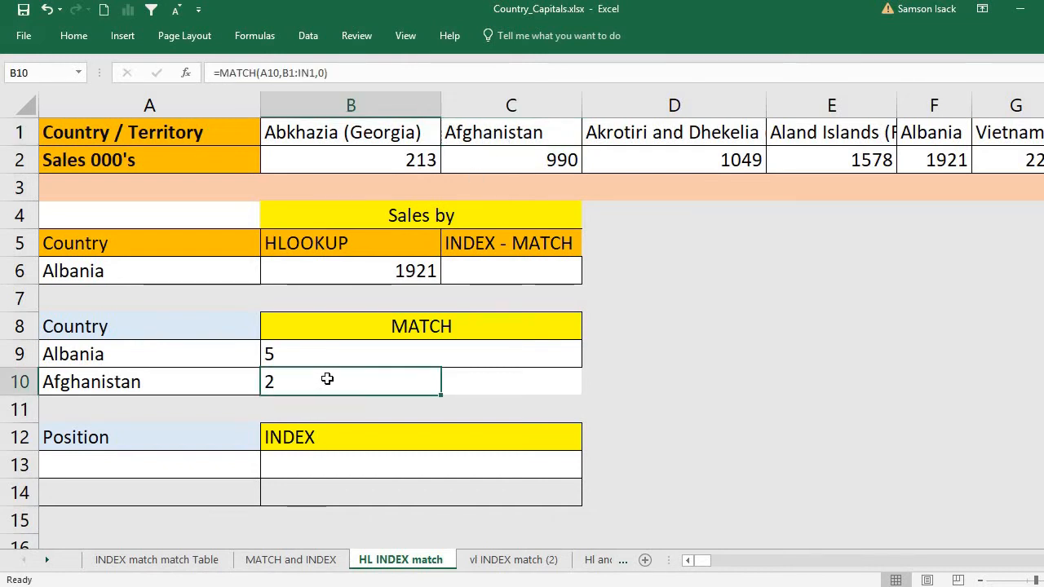
left_click(218, 380)
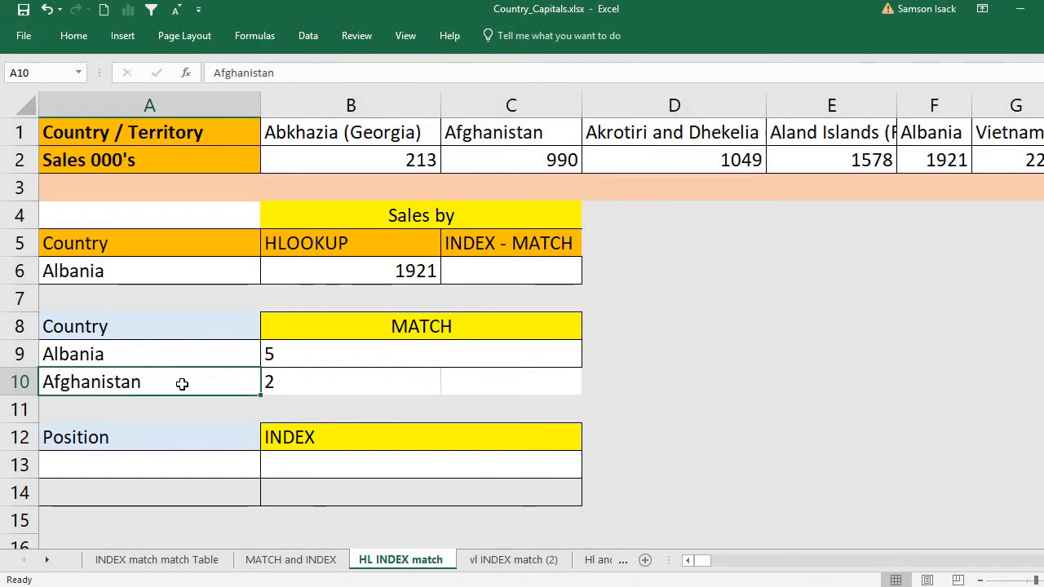
left_click(275, 385)
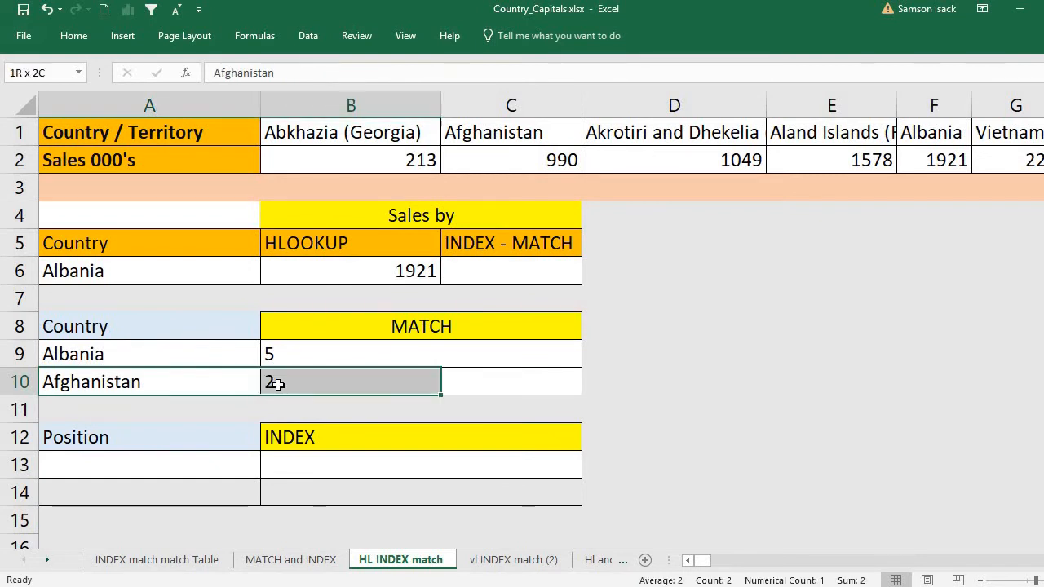
left_click(151, 356)
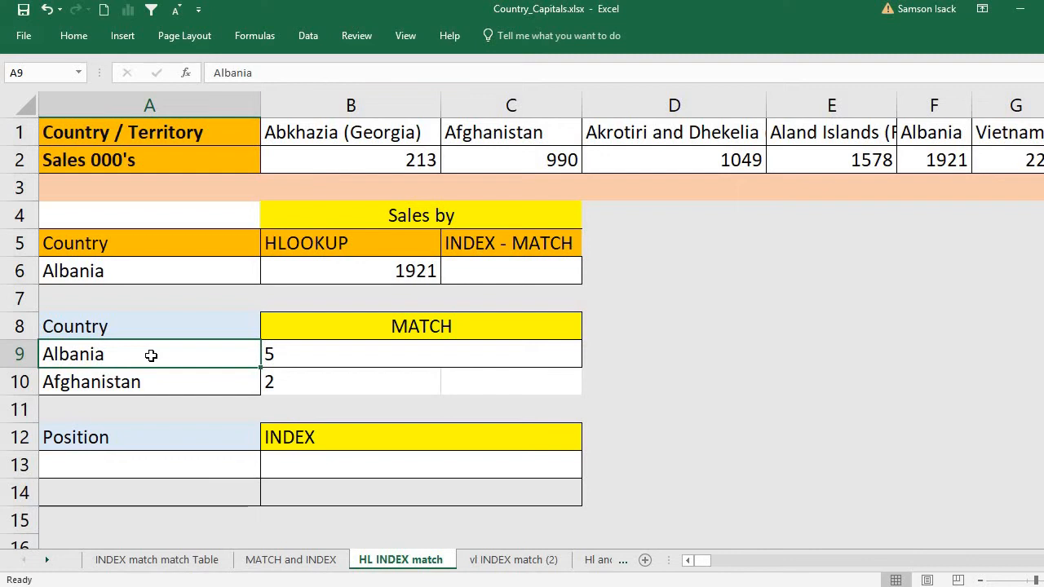
left_click(295, 357)
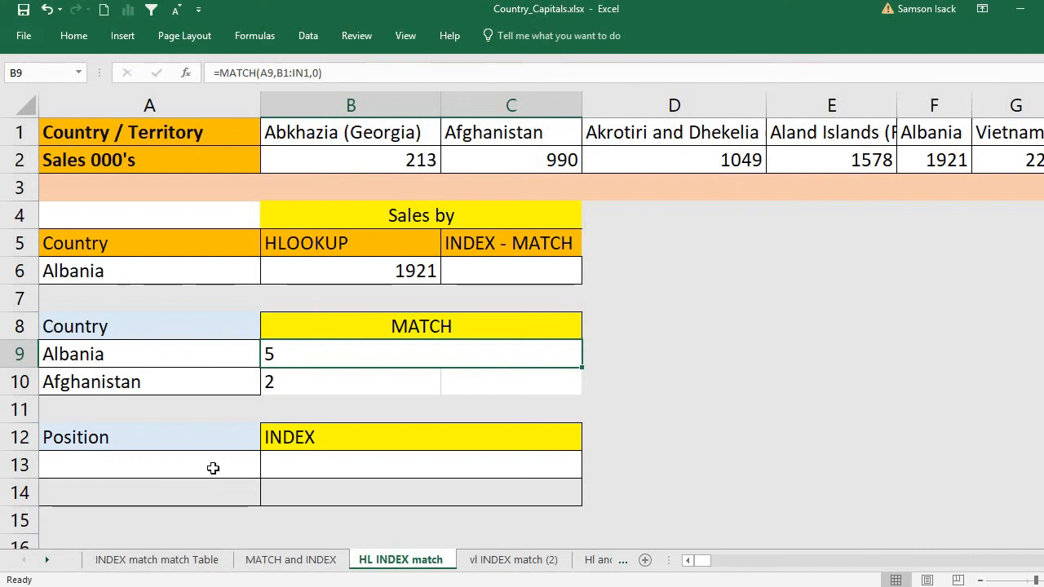
Enter 5 as the position in A13 of the INDEX section
left_click(213, 467)
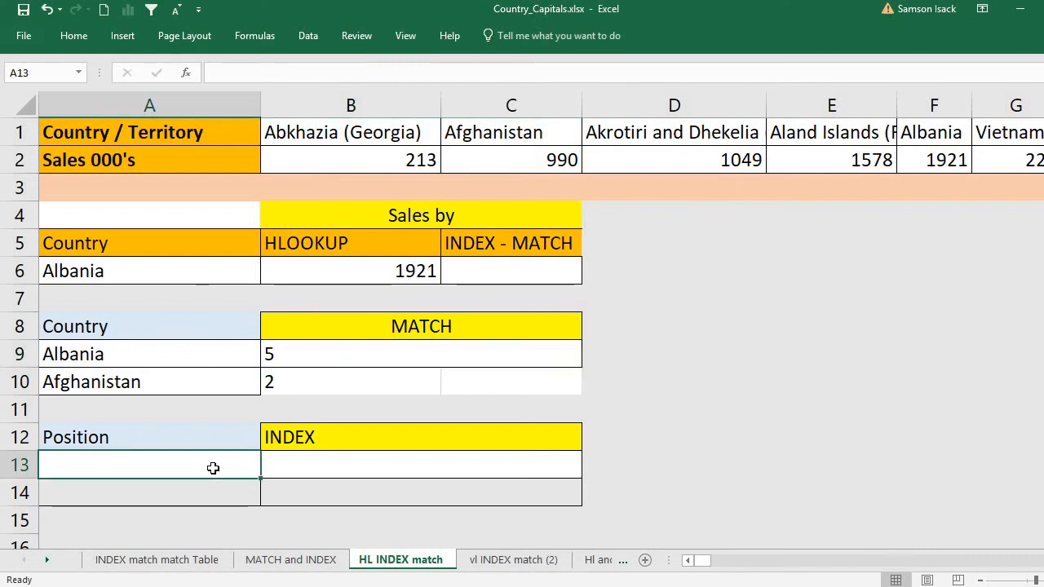
type("5")
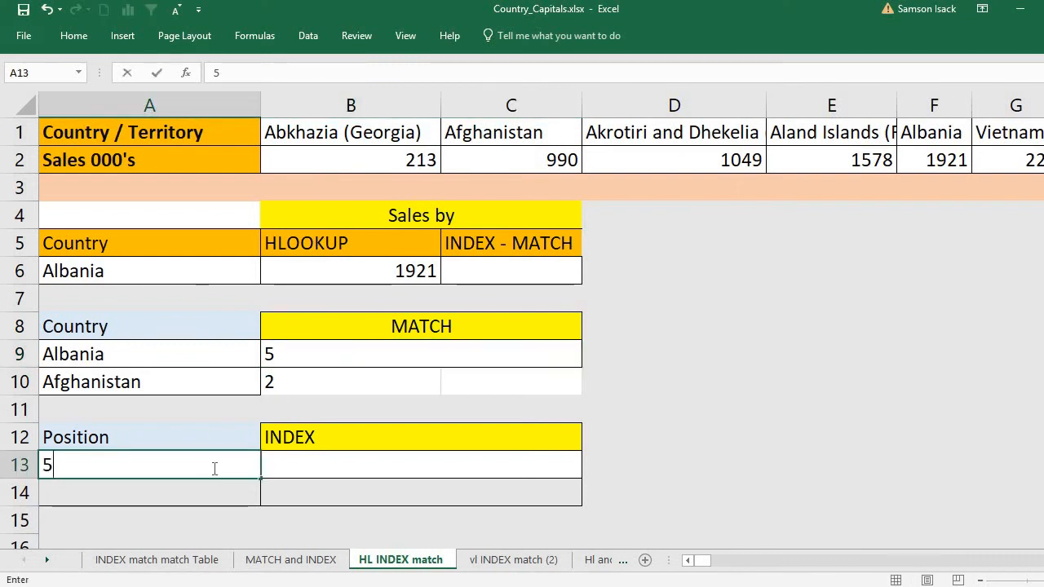
left_click(279, 465)
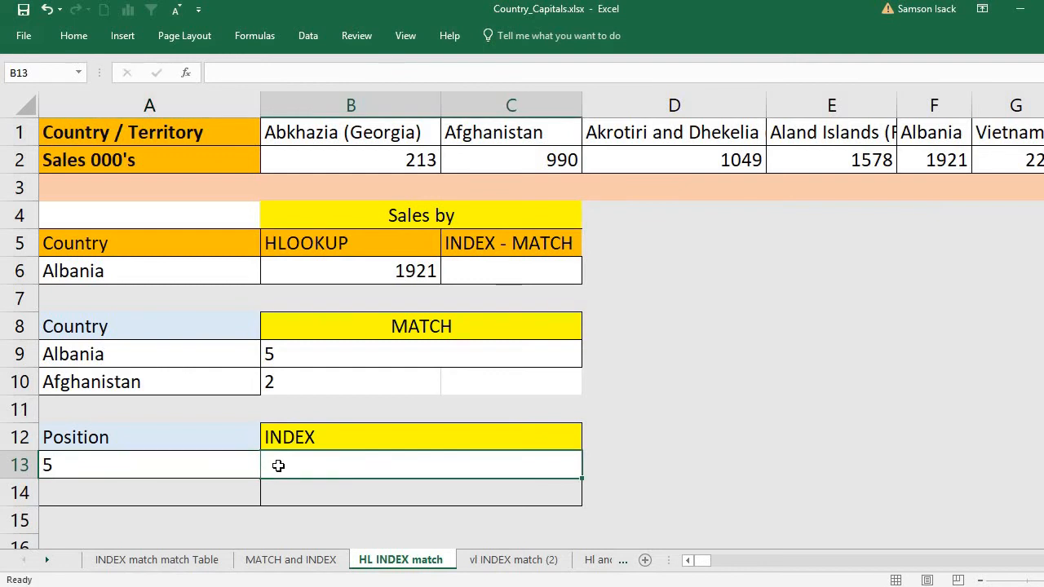
Enter the formula =INDEX(B1:IN1,A13) in B13 to return the country at the position given in A13
double_click(280, 465)
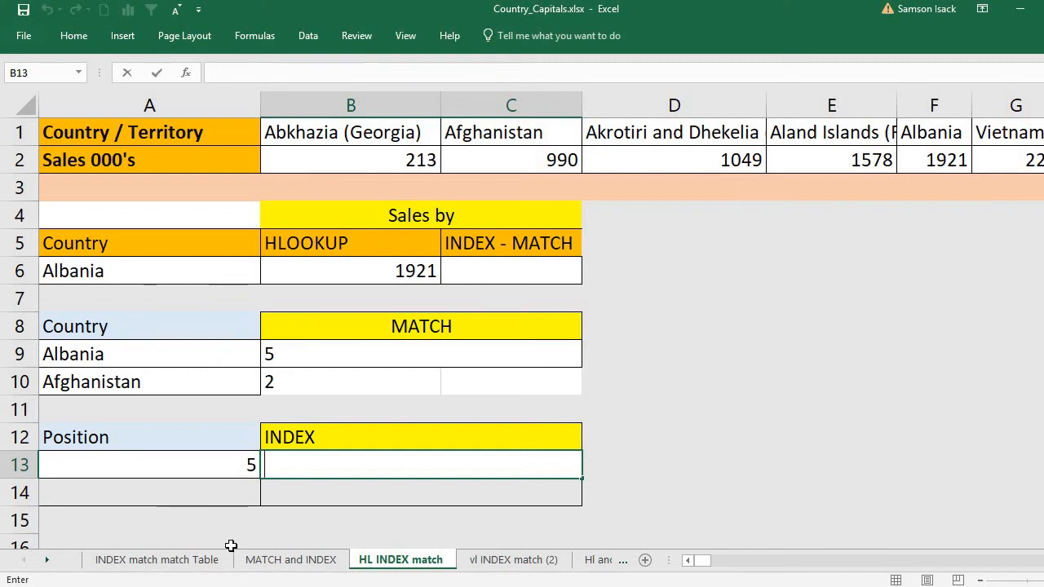
type("=i")
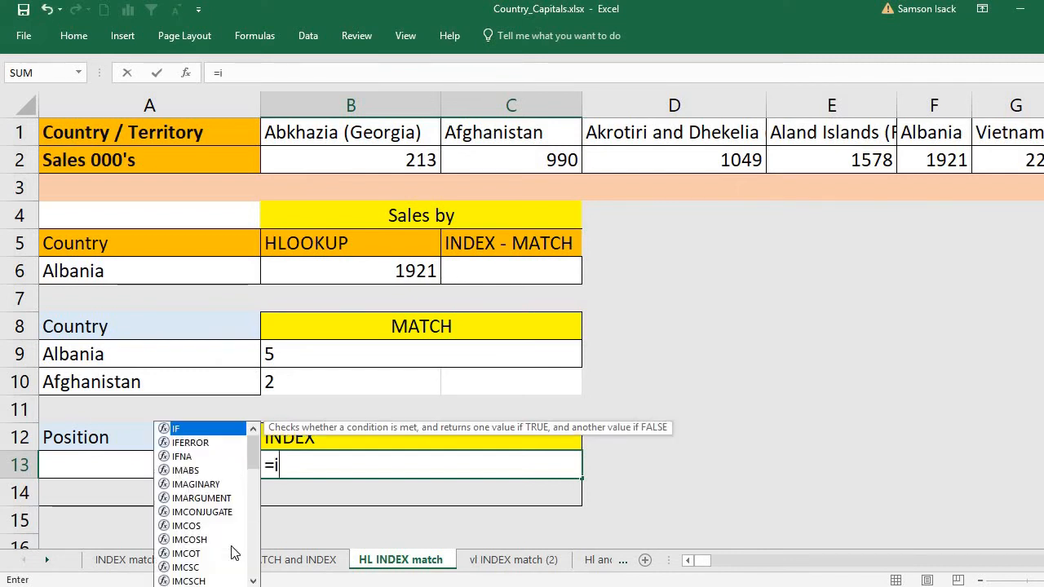
key("BackSpace")
type("I")
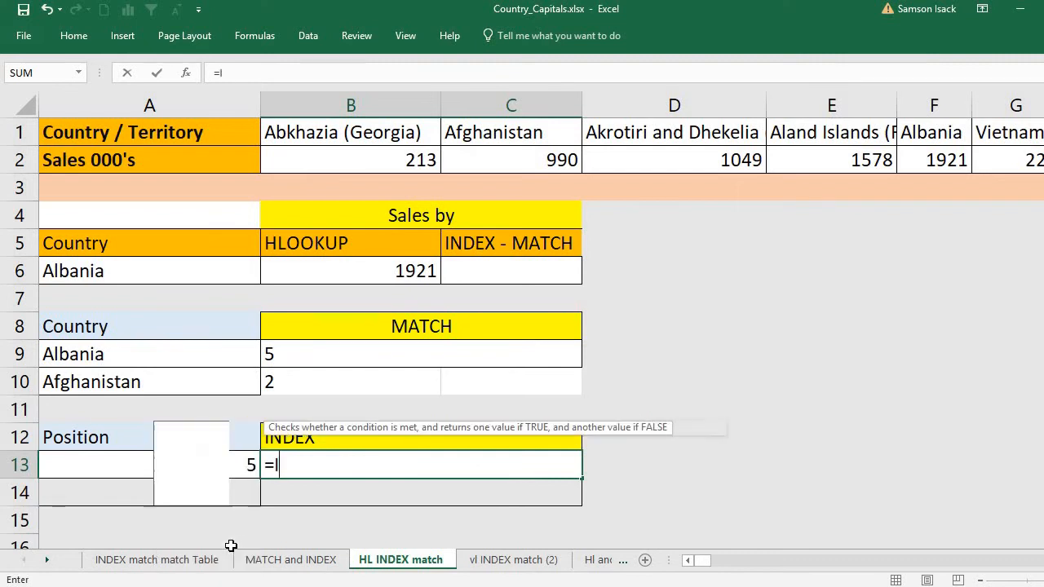
type("NDEX(")
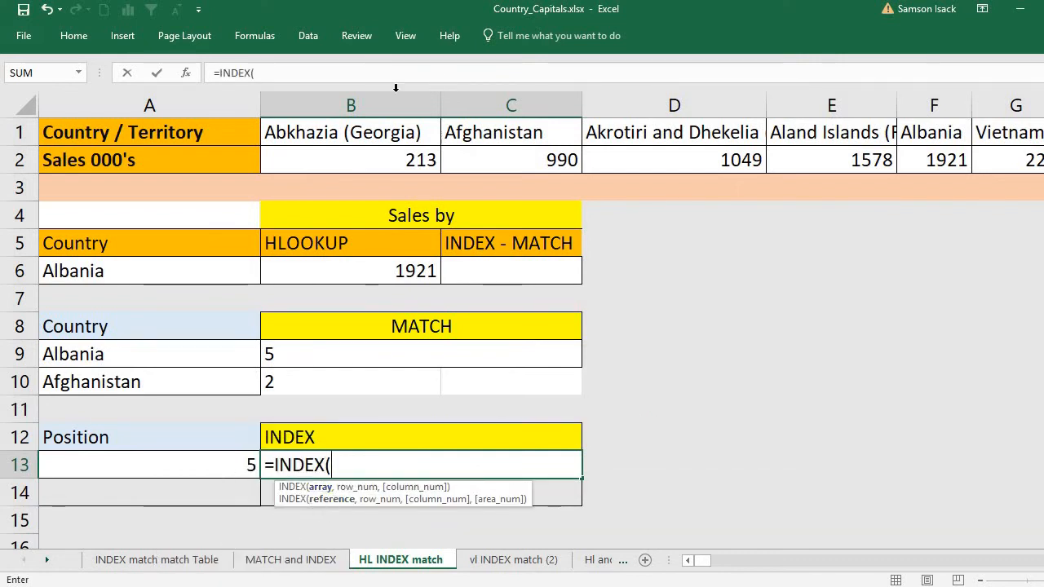
left_click(337, 133)
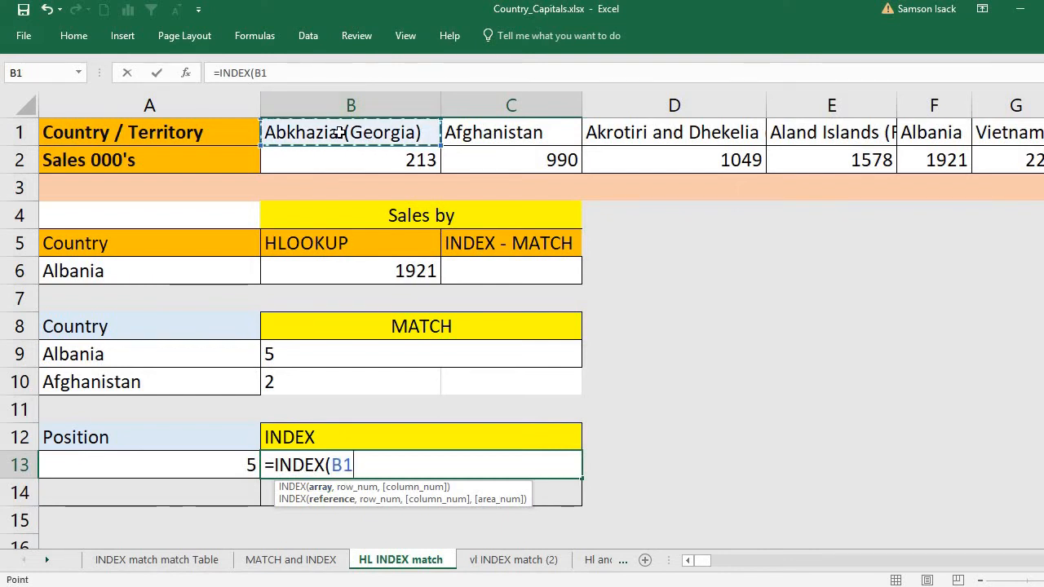
key("ctrl+shift+Right")
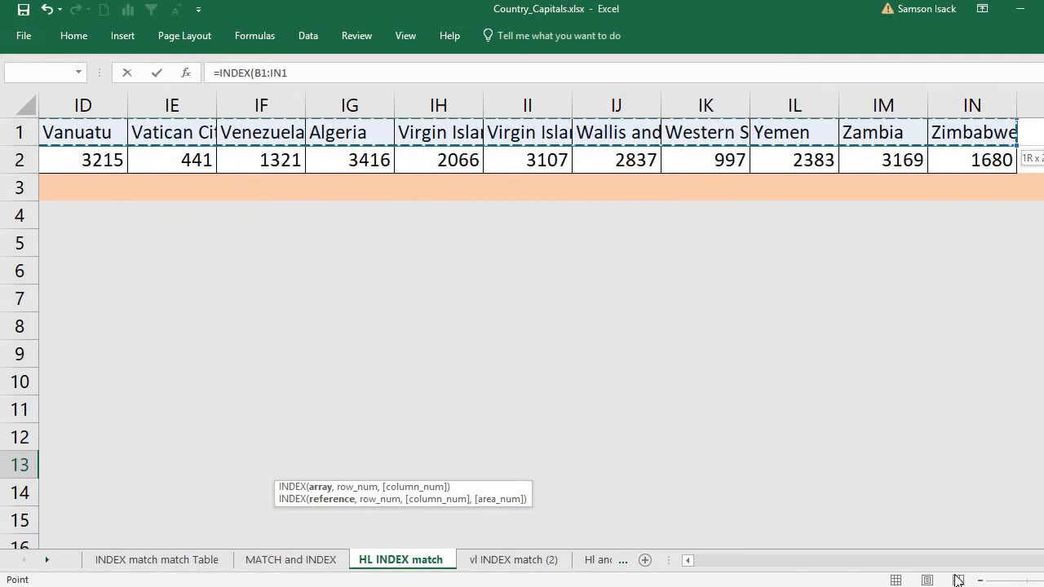
left_click(688, 560)
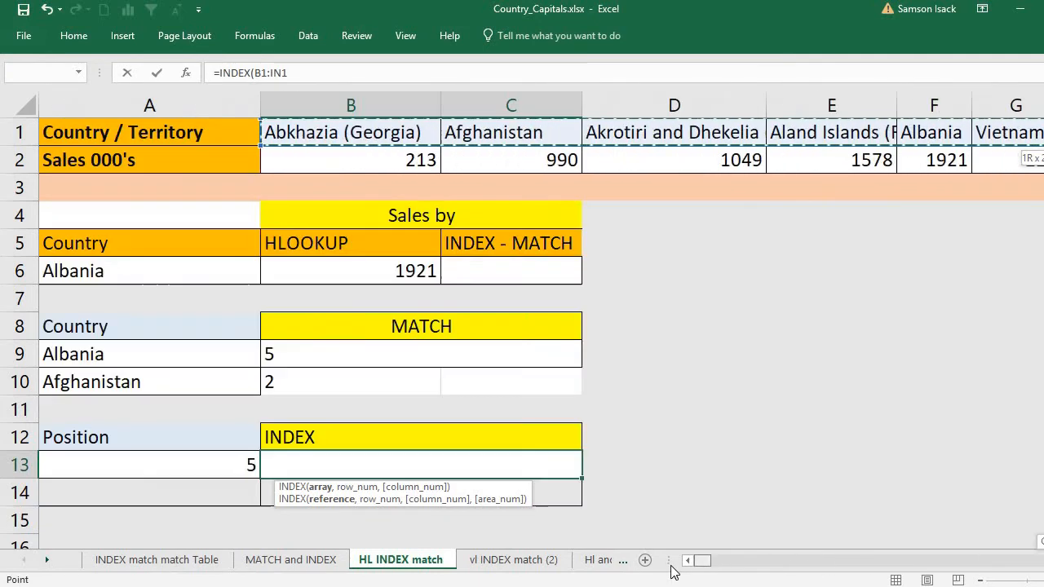
type(",")
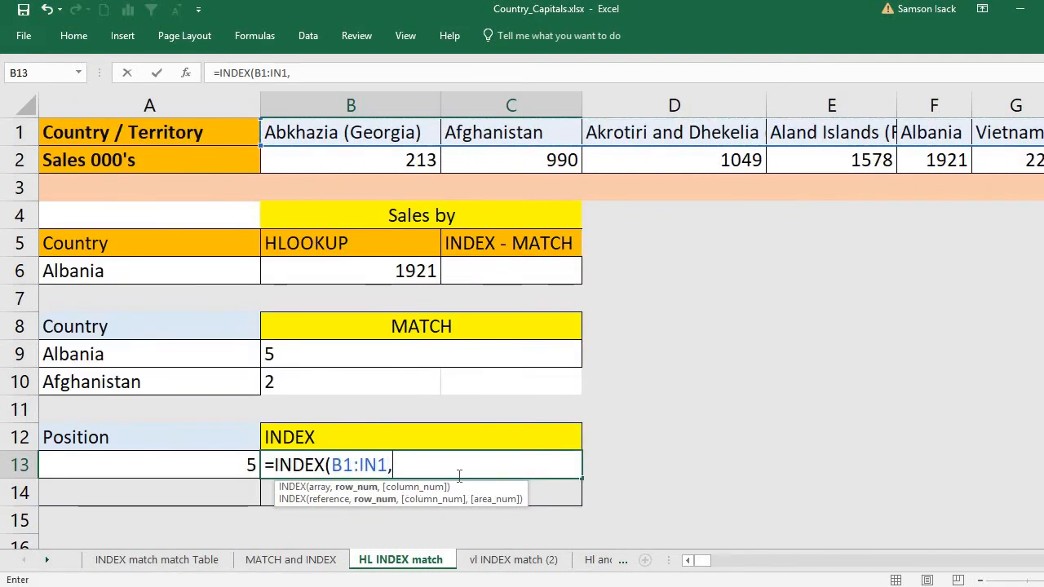
left_click(179, 462)
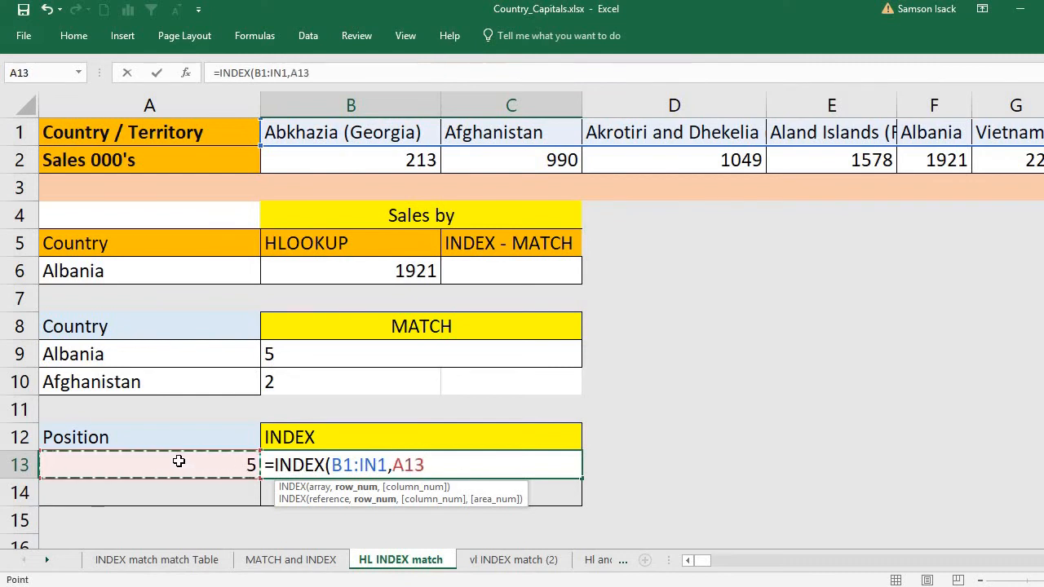
type(")")
key("Return")
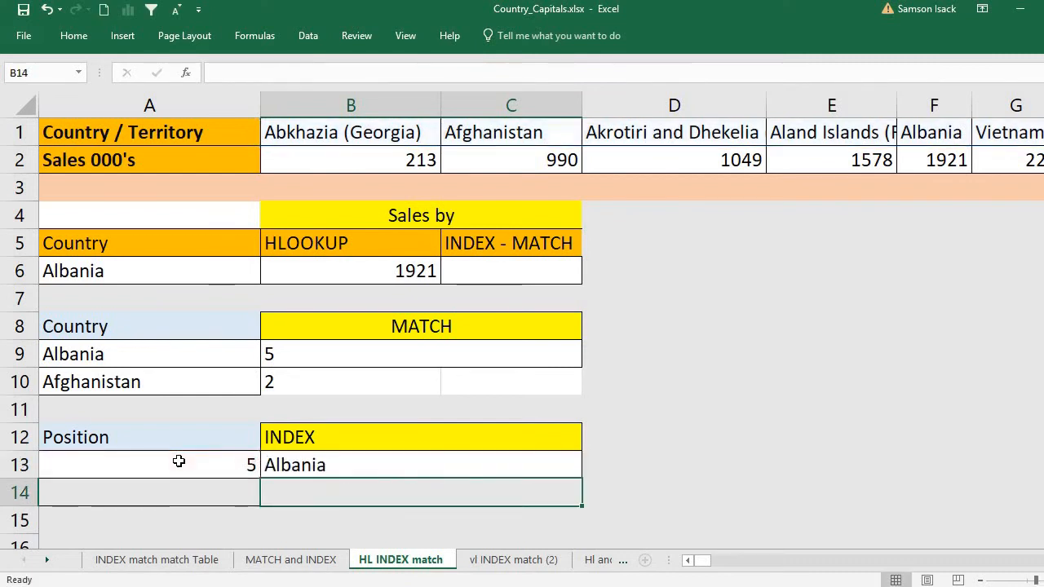
Compare the INDEX result in B13 with the MATCH result in B9 and Albania's place in the header row
left_click(395, 457)
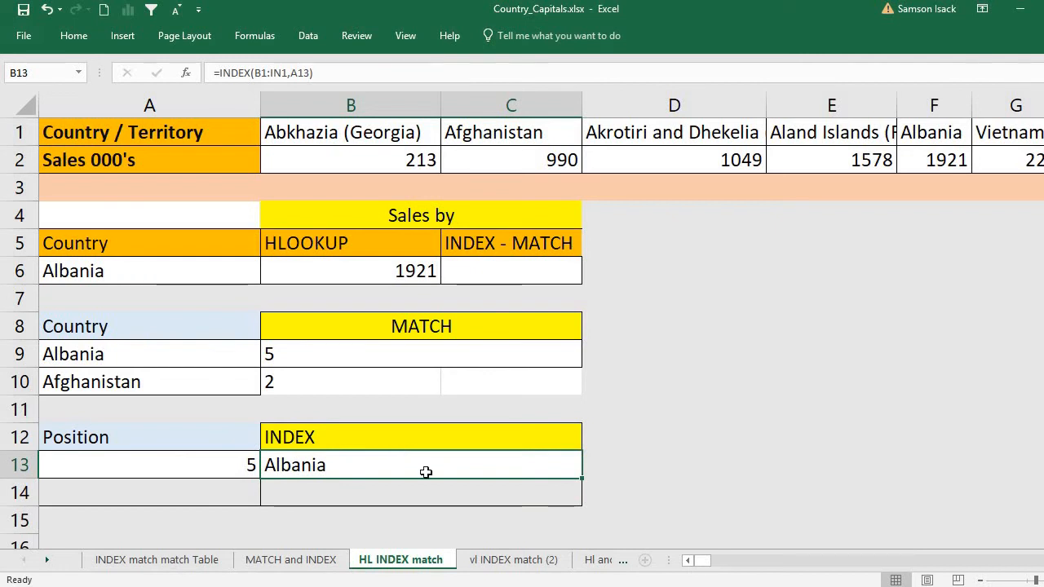
left_click(341, 353)
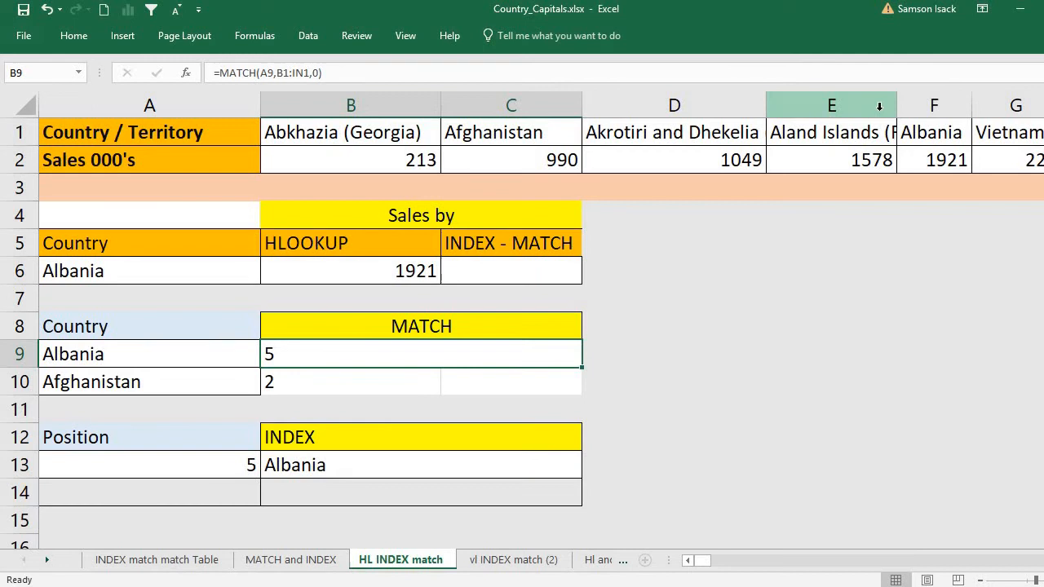
left_click(946, 134)
left_click_drag(275, 133, 916, 128)
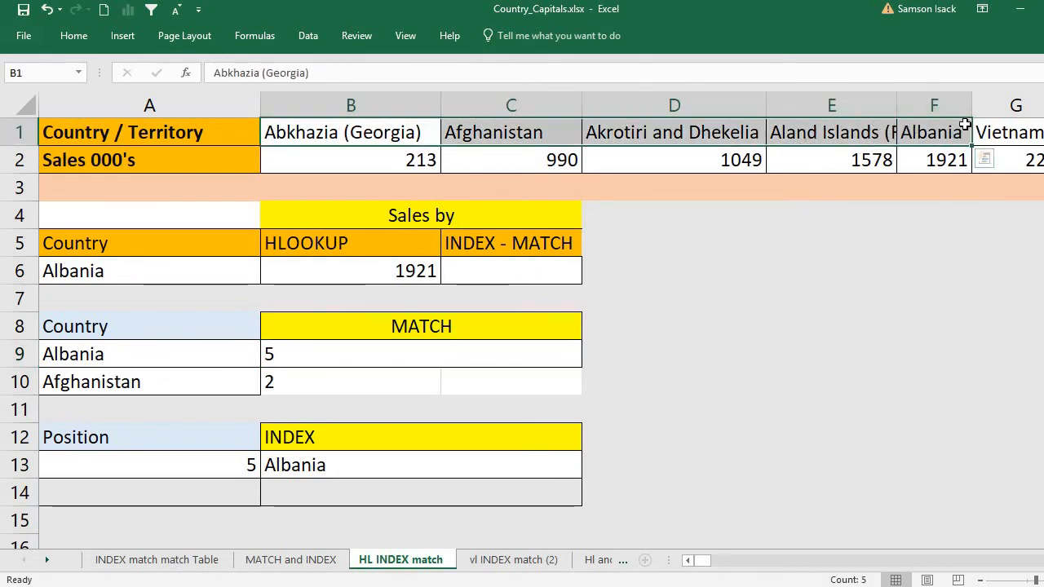
left_click(931, 135)
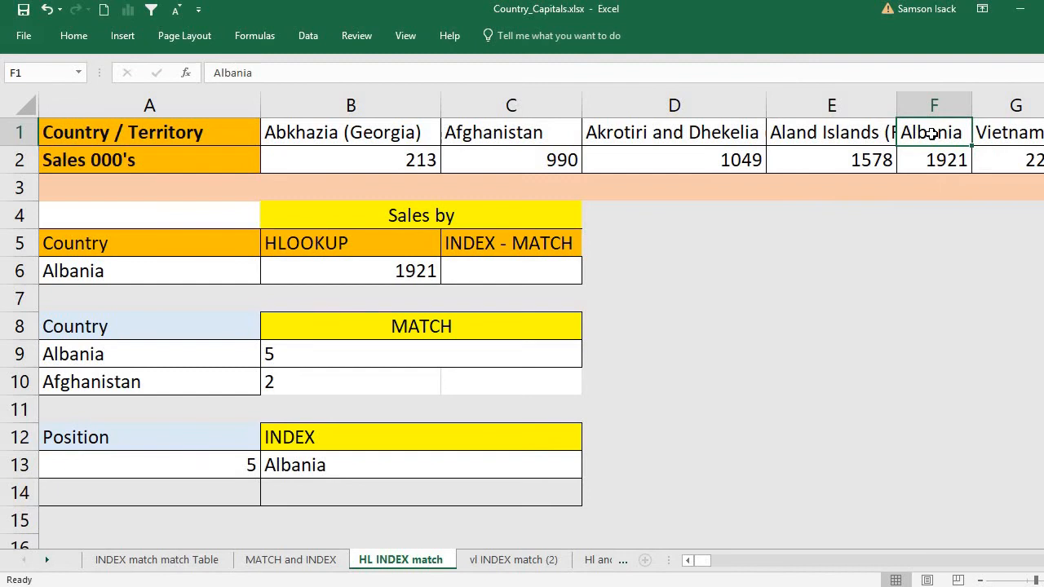
left_click(328, 352)
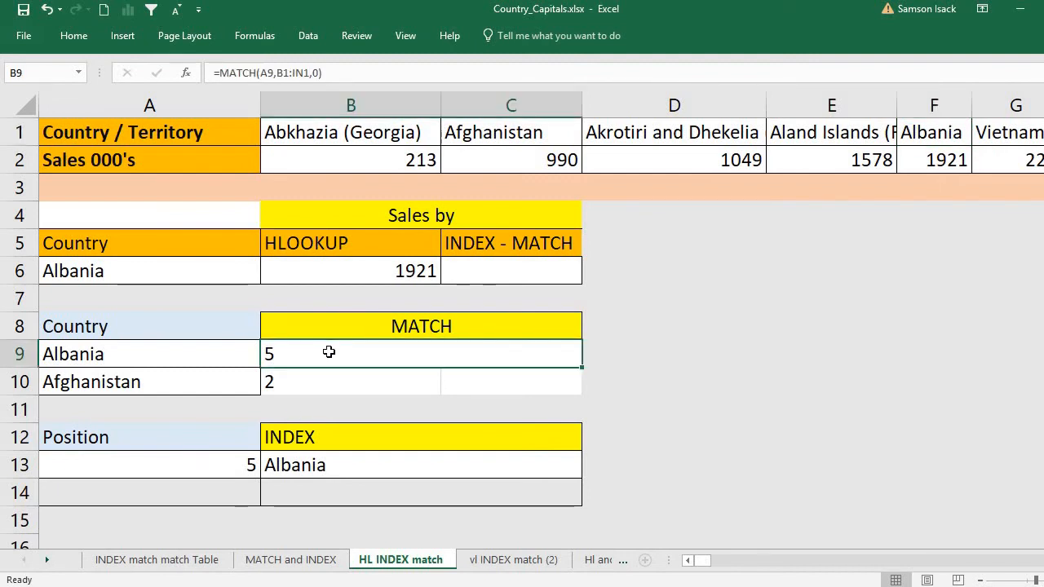
left_click(940, 131)
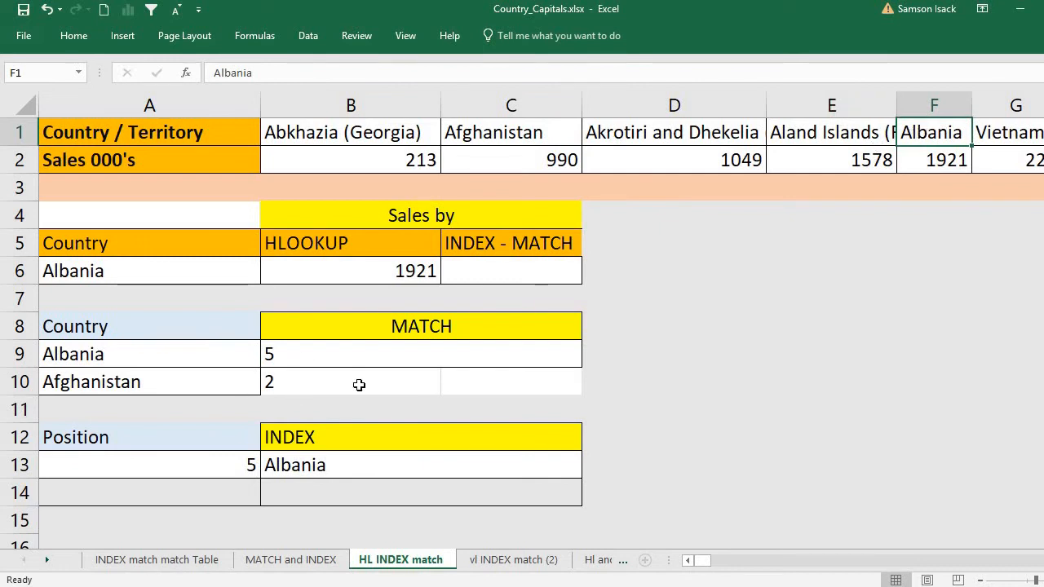
left_click(318, 474)
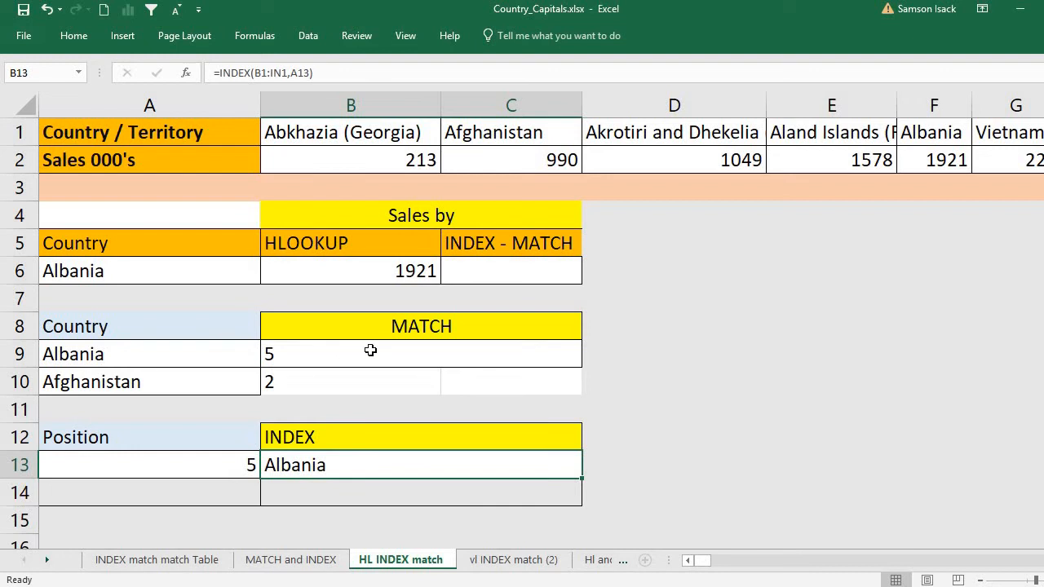
left_click(246, 468)
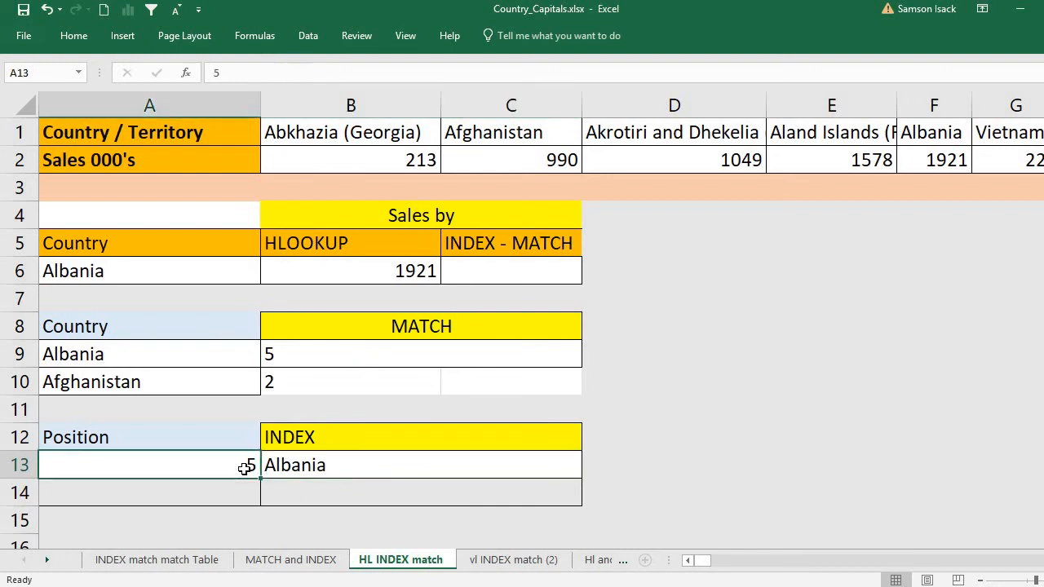
left_click(399, 328)
left_click(237, 355)
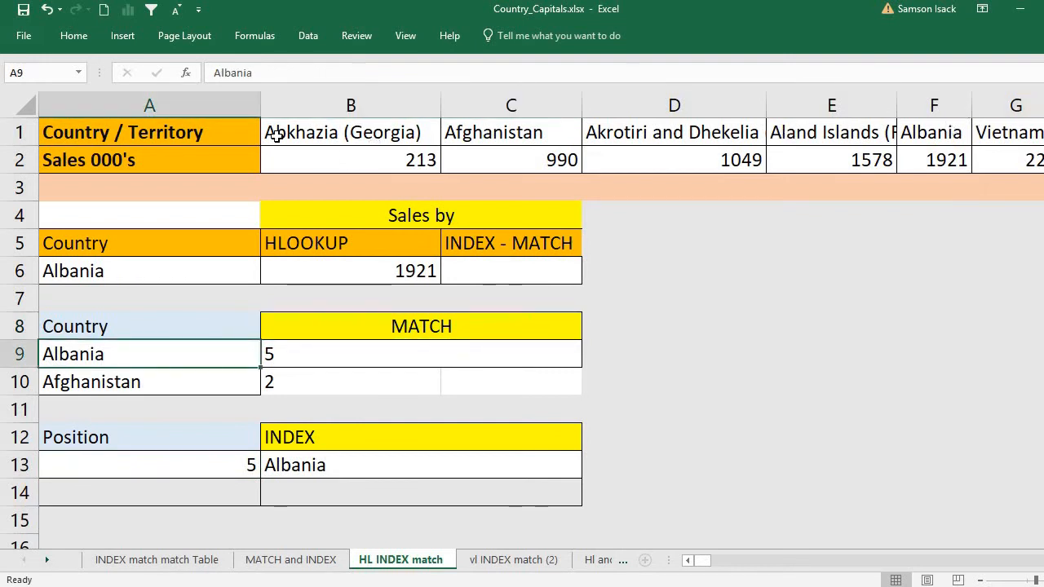
Examine Albania's header in F1 against its sales in F2 and that value's place in the sales row B2:F2
left_click(936, 132)
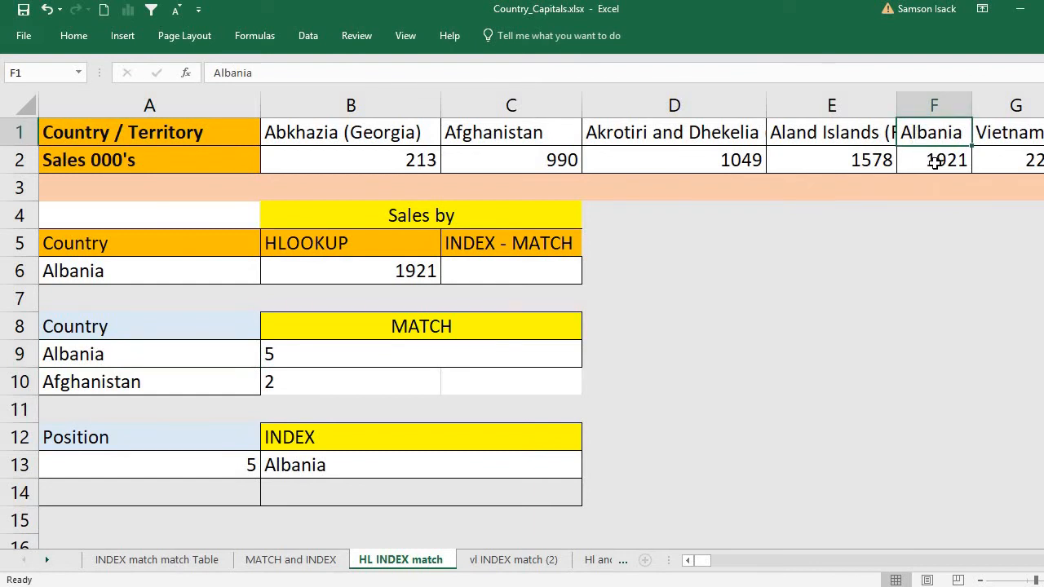
left_click(936, 163)
left_click(939, 134)
left_click(932, 162)
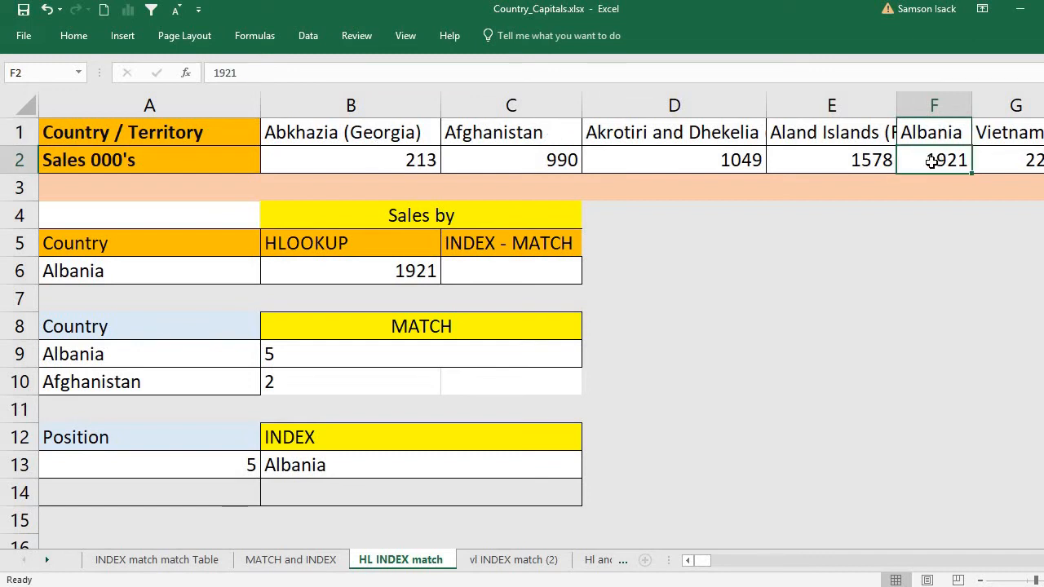
left_click_drag(364, 167, 954, 163)
left_click(950, 161)
Enter 5 as a second position in A14 of the INDEX section
left_click(251, 492)
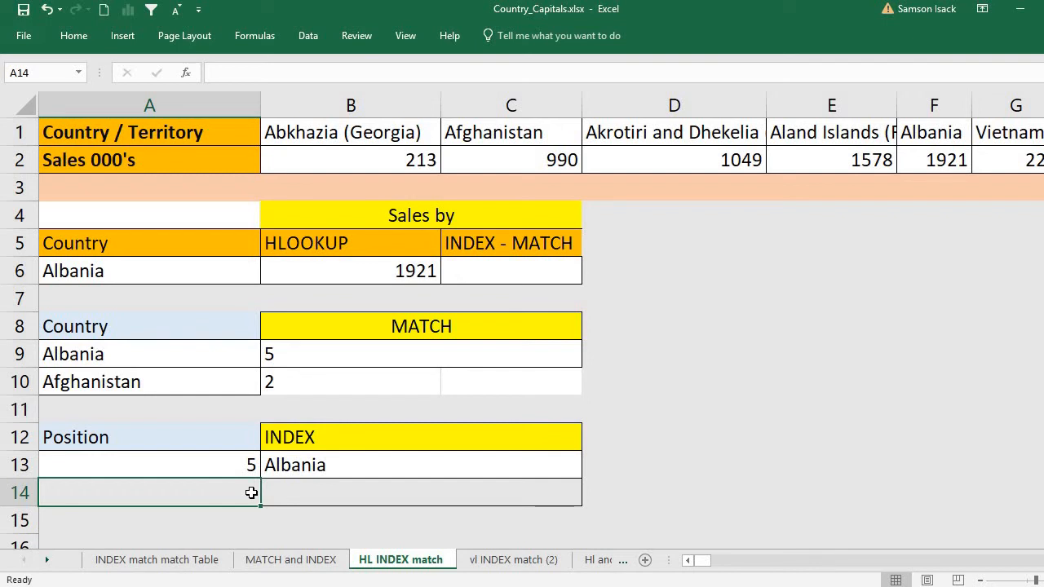
type("5")
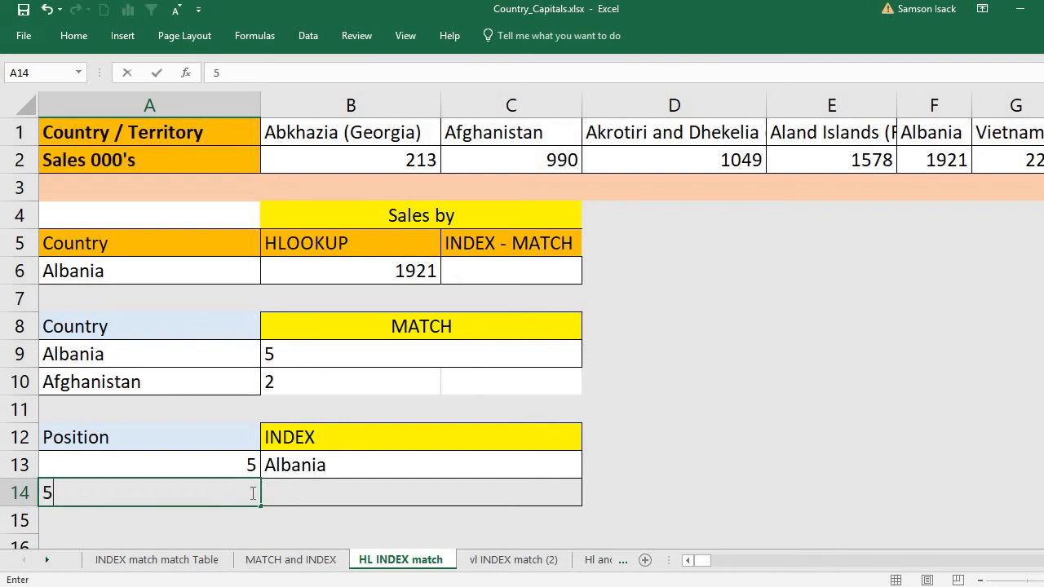
left_click(298, 492)
left_click(251, 492)
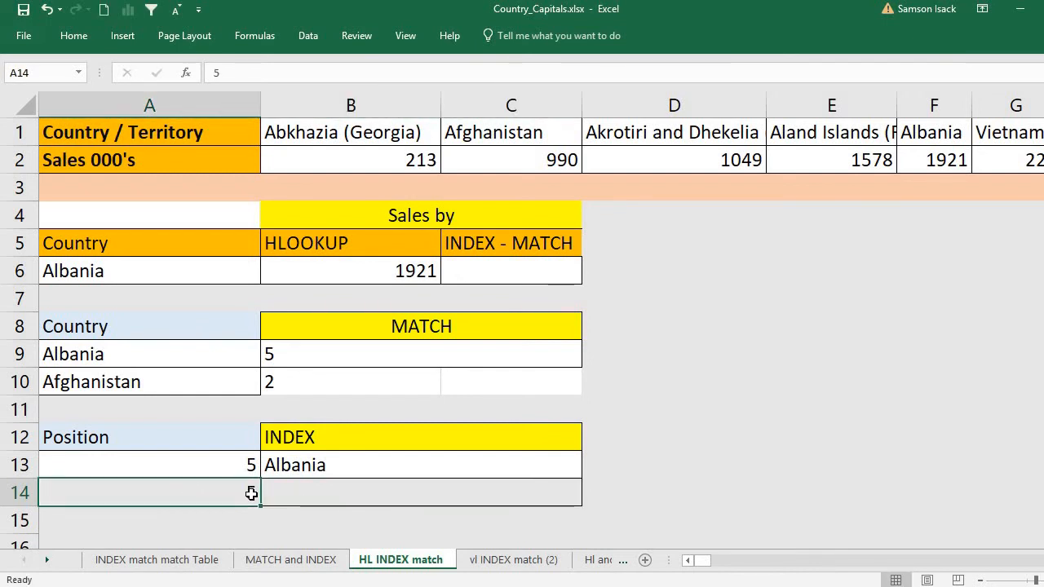
left_click(318, 489)
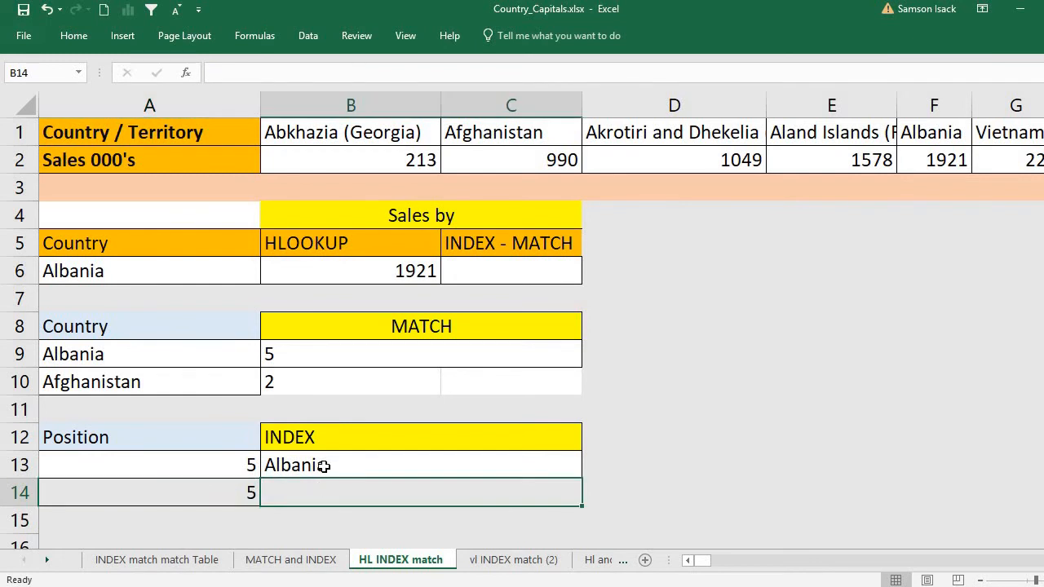
Change the array in the B13 INDEX formula to the sales row, making it =INDEX(B2:IN2,A13)
left_click(324, 466)
double_click(326, 464)
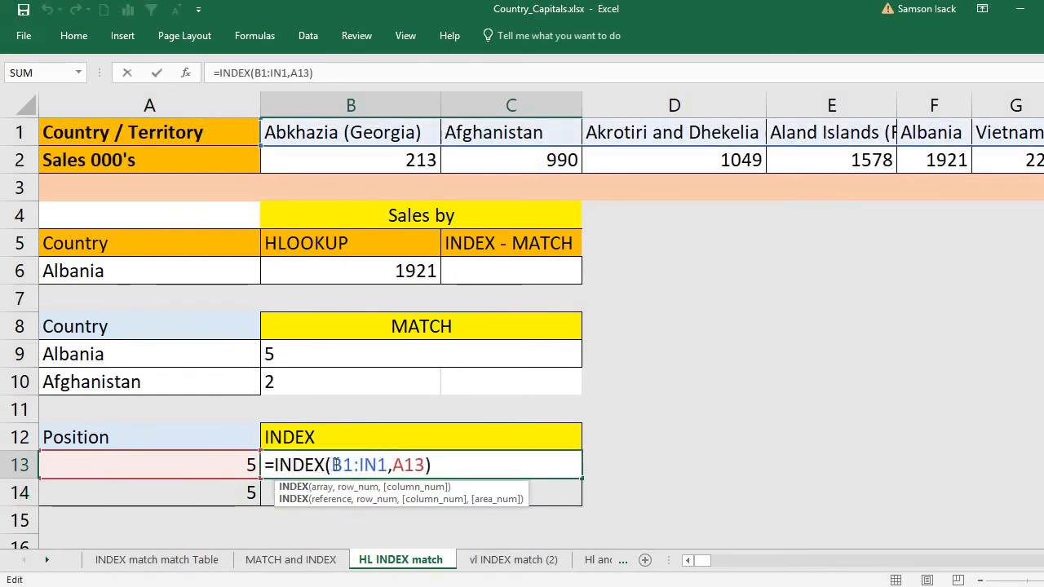
left_click_drag(331, 464, 386, 465)
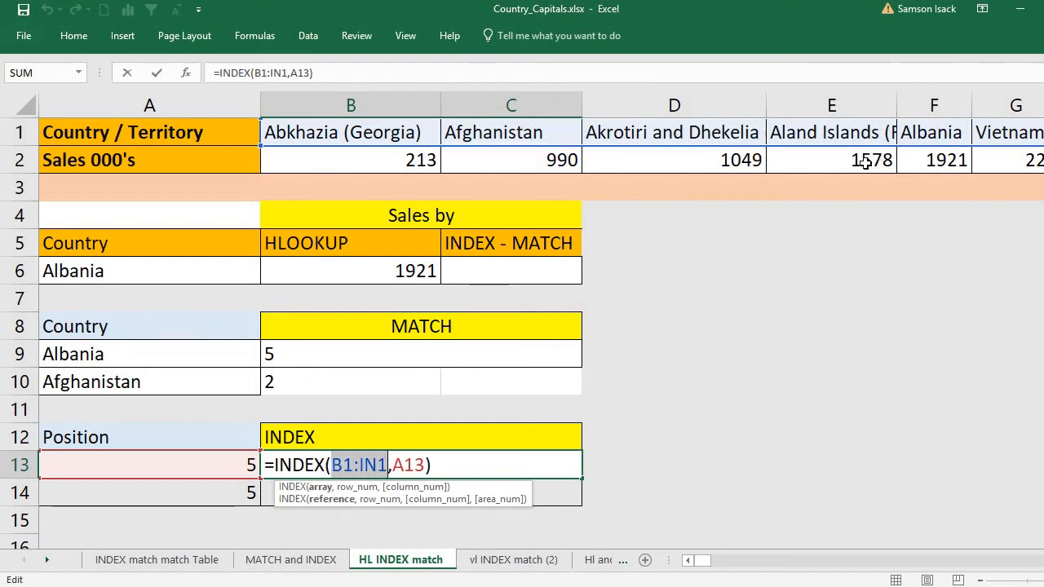
left_click_drag(321, 165, 938, 173)
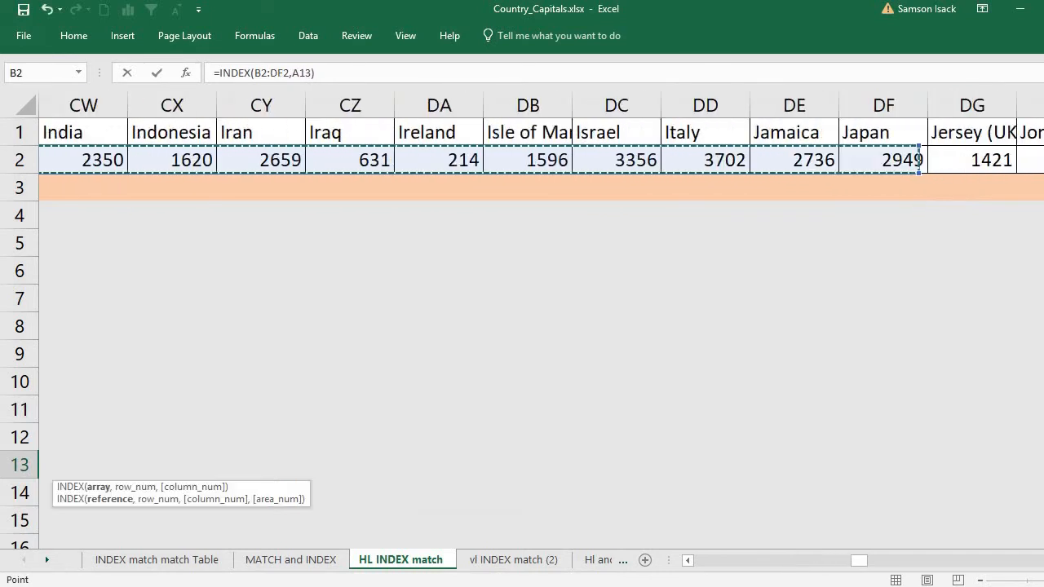
left_click_drag(1036, 173, 1016, 174)
left_click_drag(1039, 561, 684, 567)
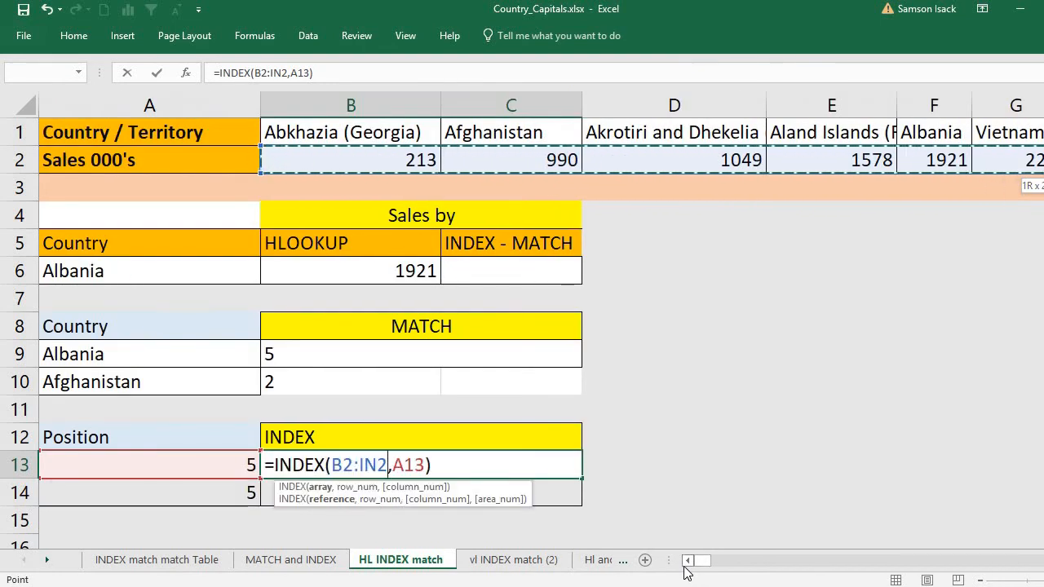
key("Return")
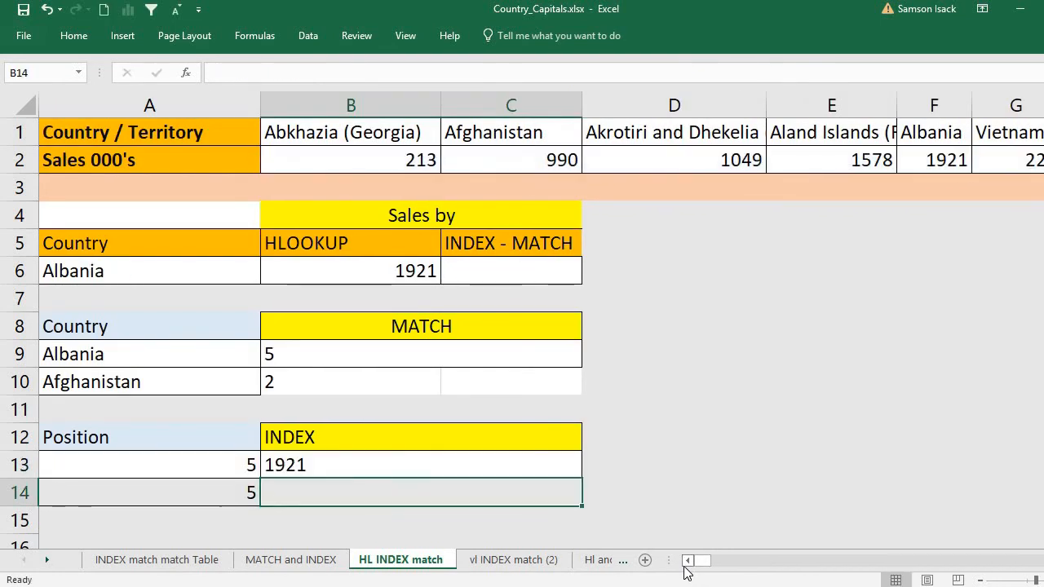
left_click(299, 466)
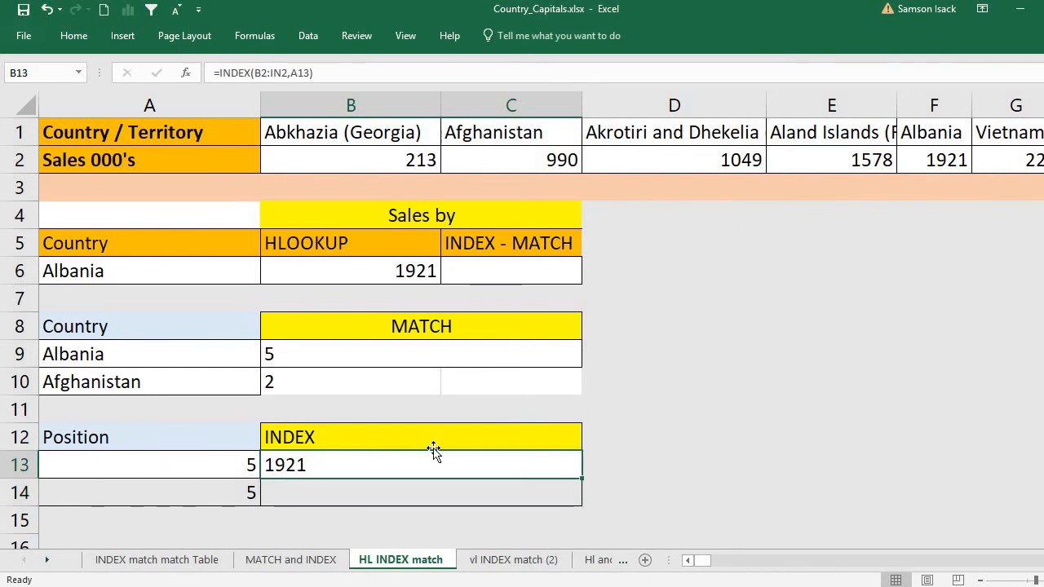
Set the position in A14 to 2
left_click(243, 494)
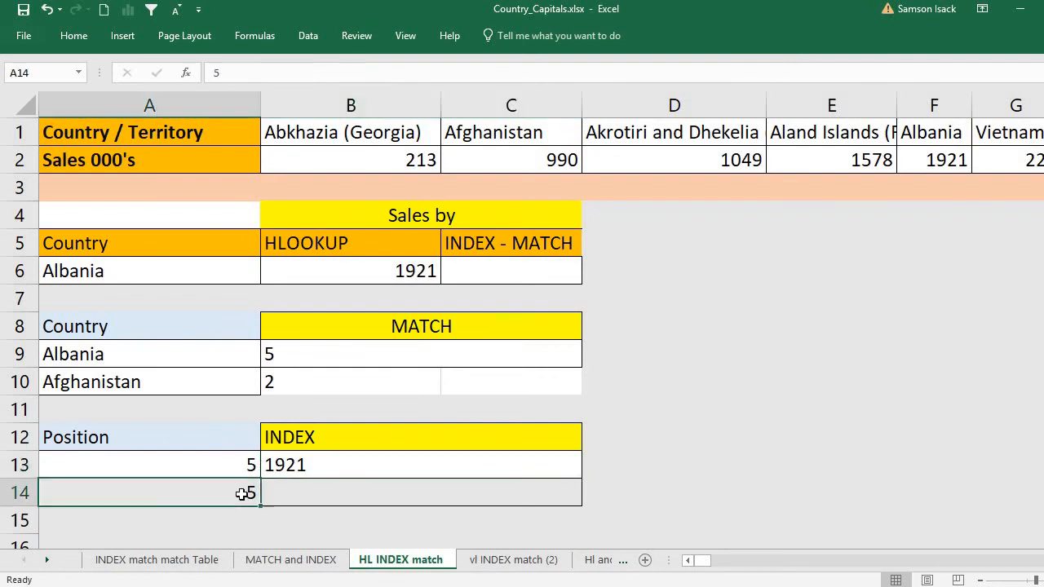
type("2")
left_click(313, 490)
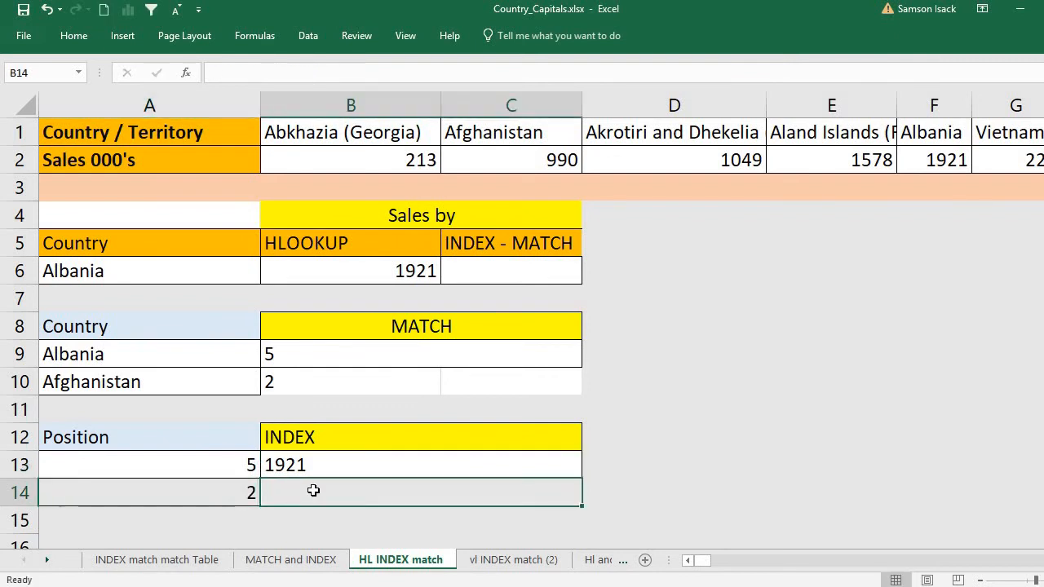
Enter =INDEX(B2:IN2,A14) in B14 to return the sales value at the second position
type("=")
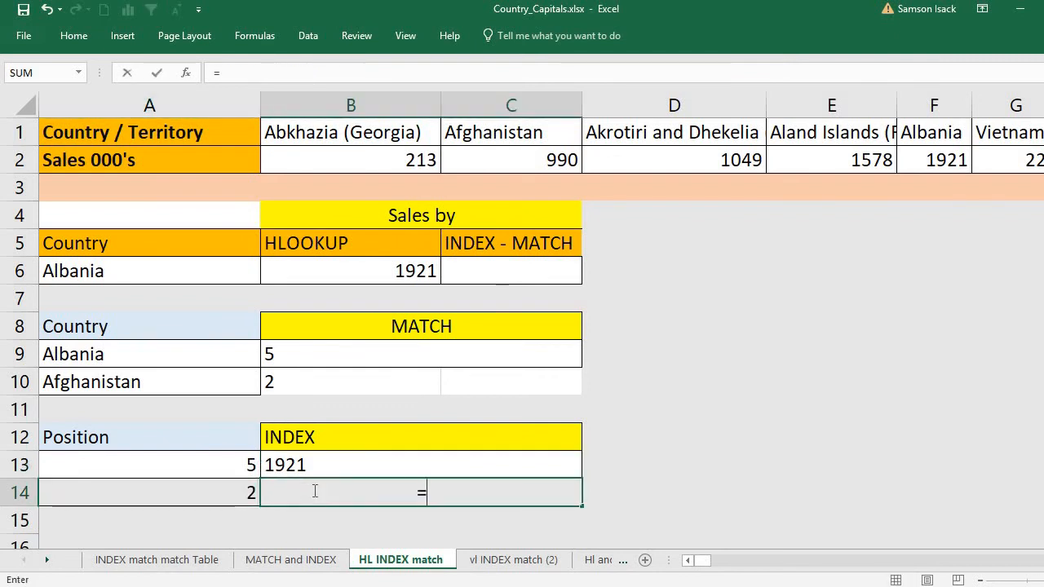
type("INDEX")
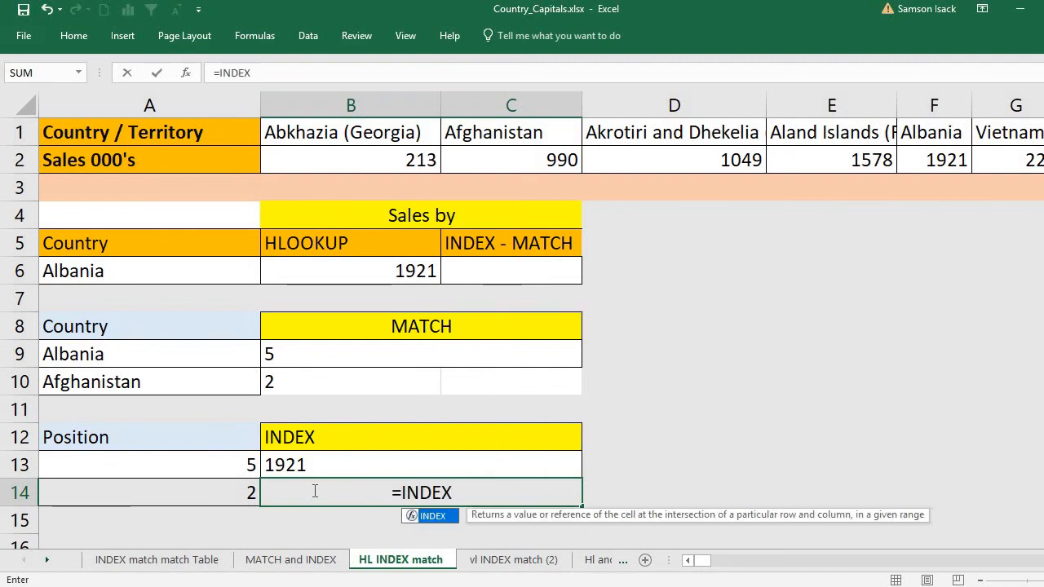
type("(")
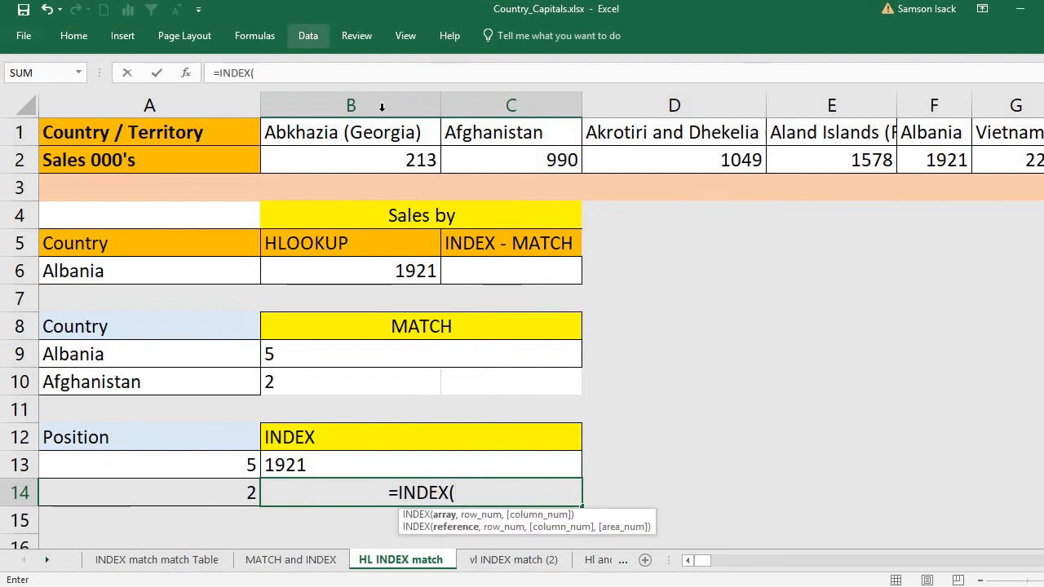
left_click(367, 162)
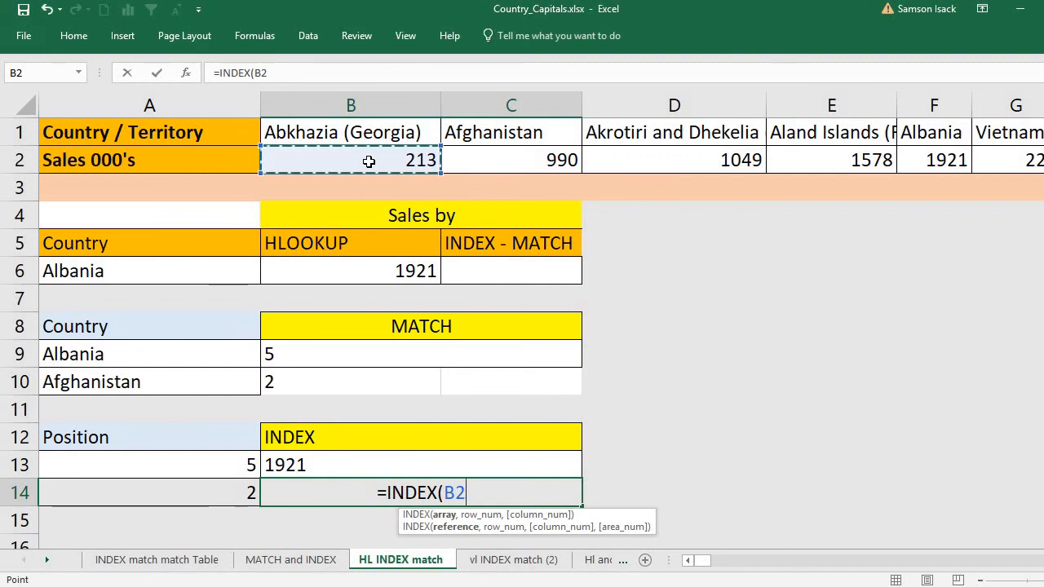
key("ctrl+shift+Right")
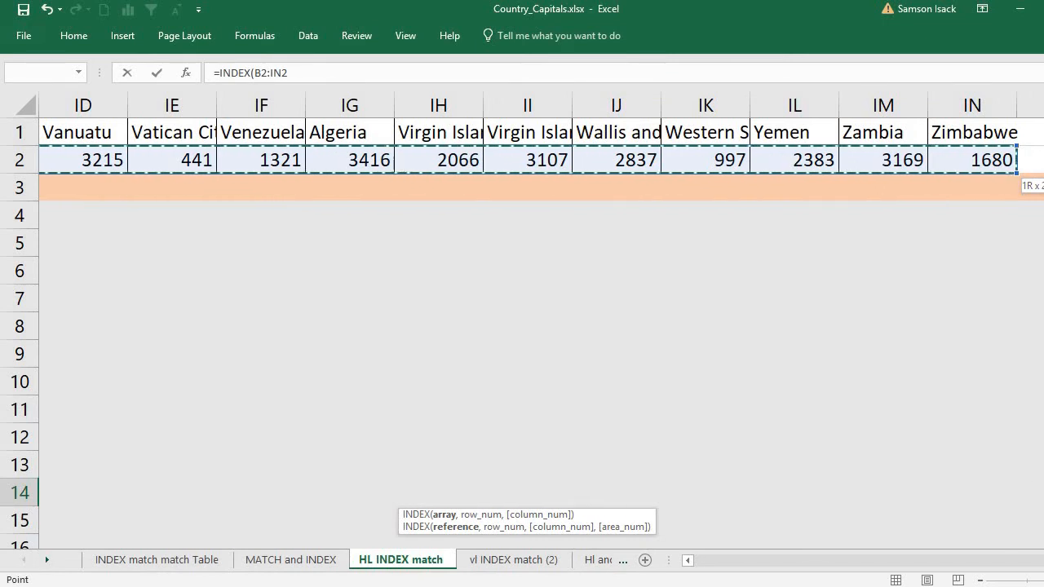
left_click(732, 560)
left_click_drag(732, 559, 673, 559)
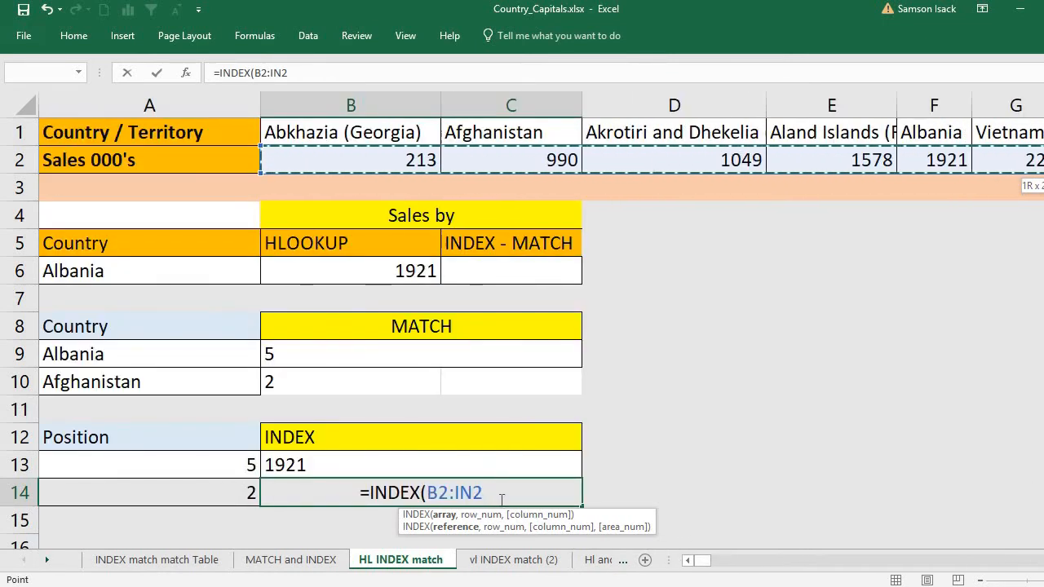
type(",")
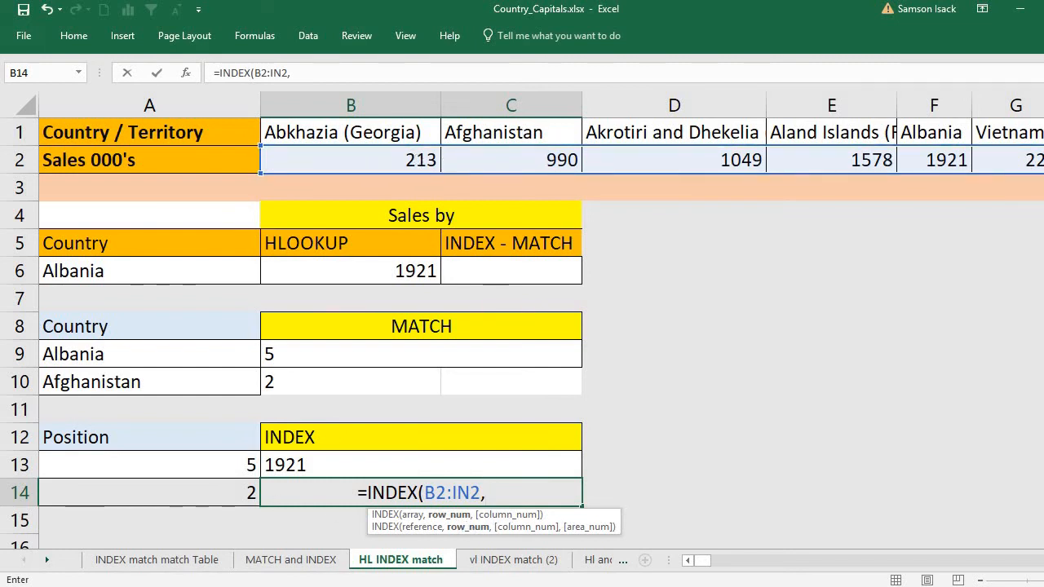
left_click(250, 493)
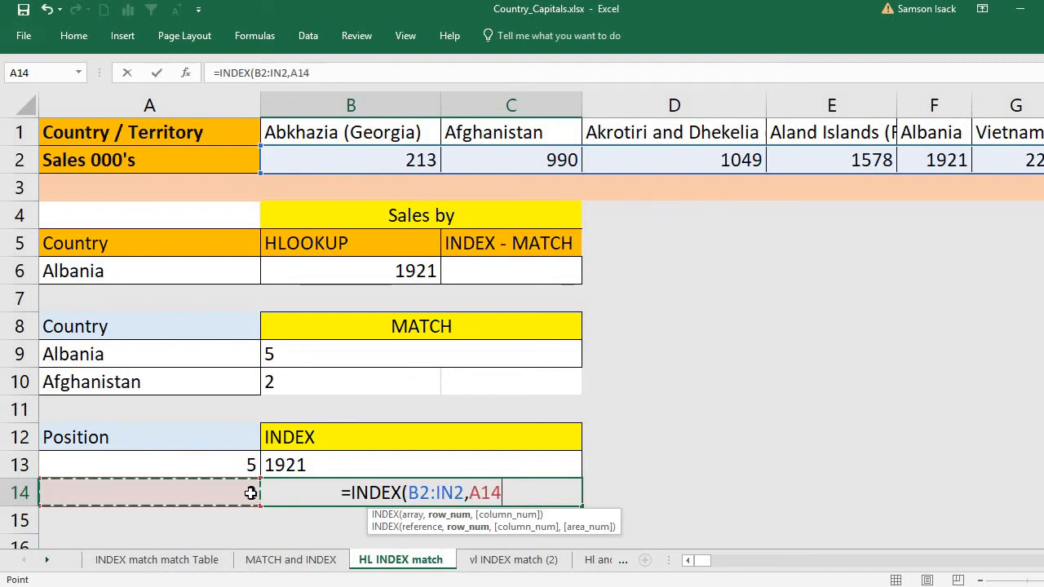
type(")")
key("Return")
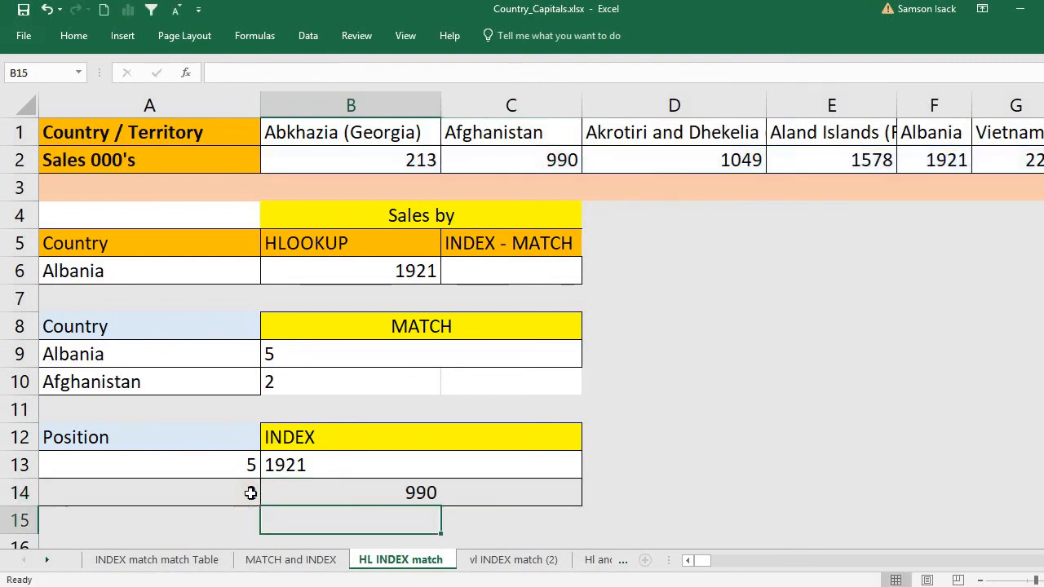
Compare the INDEX result in B14 and its position in A14 with Afghanistan's sales in C2
left_click(395, 493)
left_click(221, 495)
left_click(529, 160)
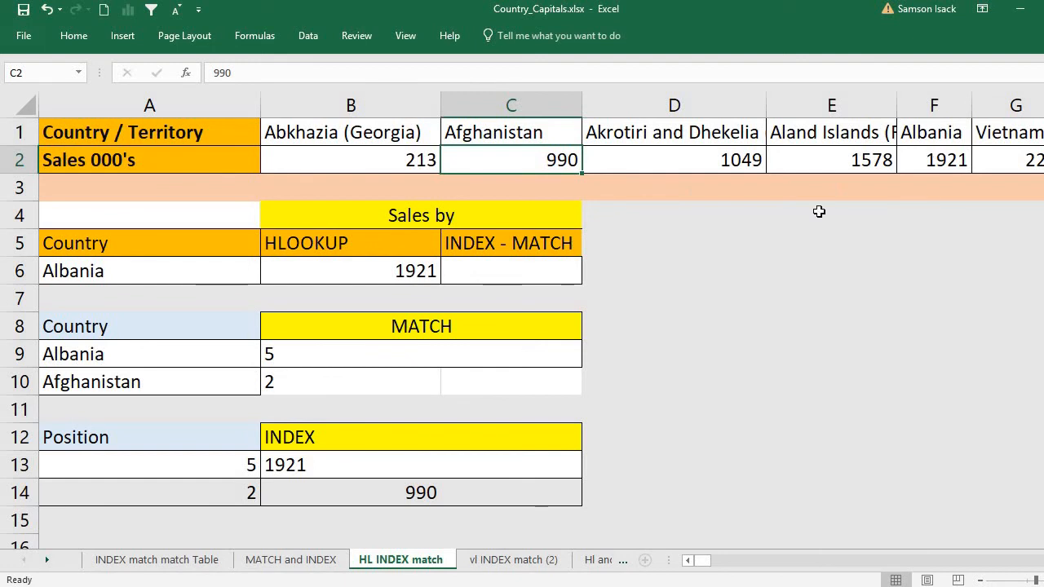
Start an INDEX formula in C6 under INDEX - MATCH with the sales row B2:IN2 as its array
double_click(486, 268)
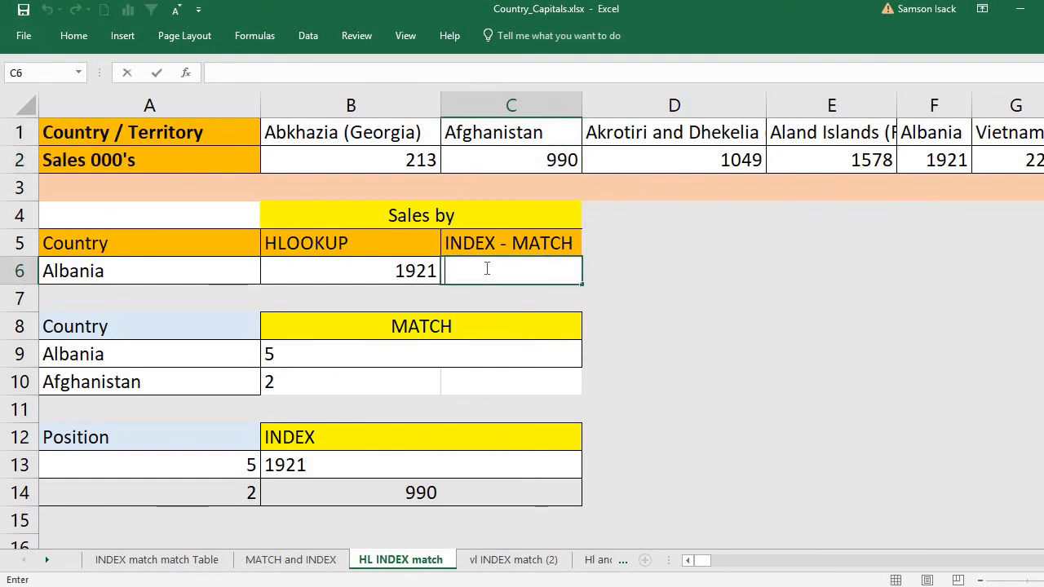
type("=INDEX")
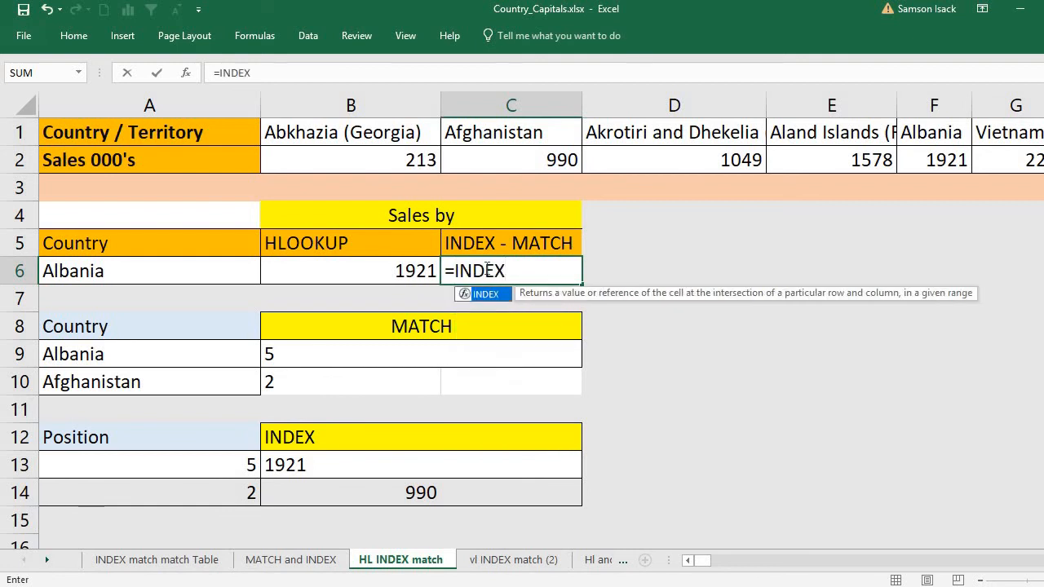
type("(")
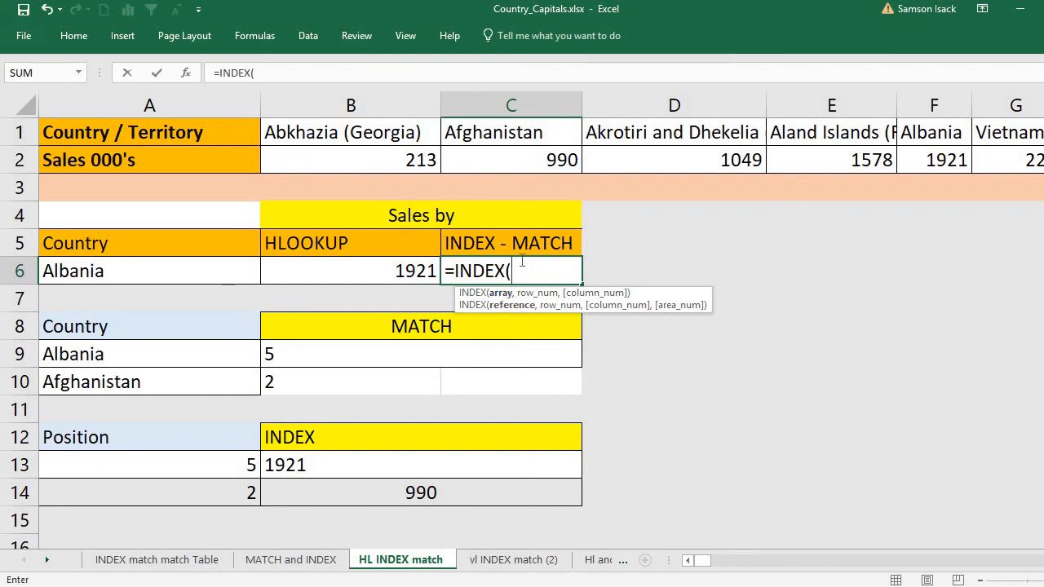
left_click(342, 164)
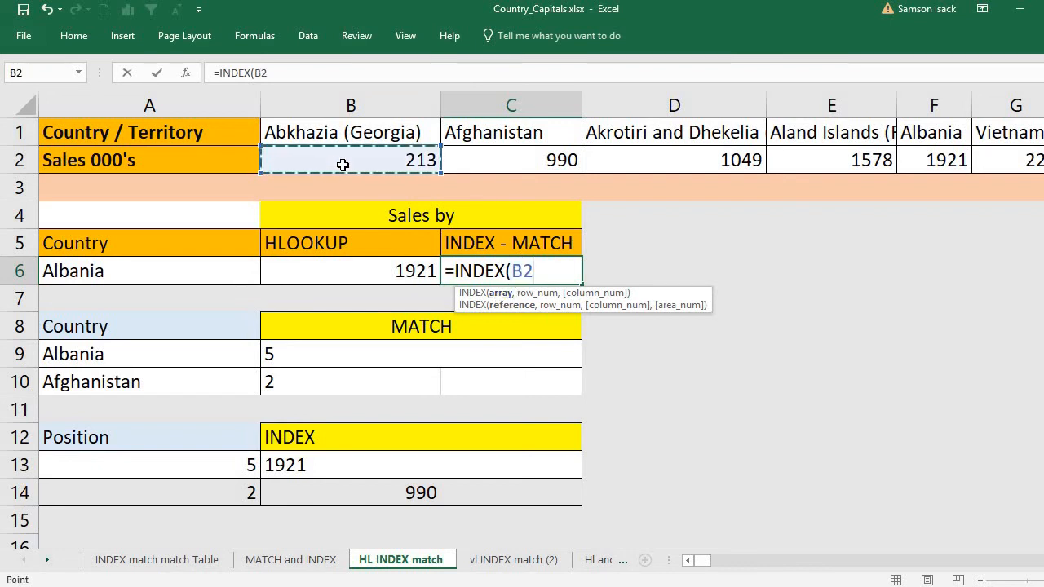
key("ctrl+shift+Right")
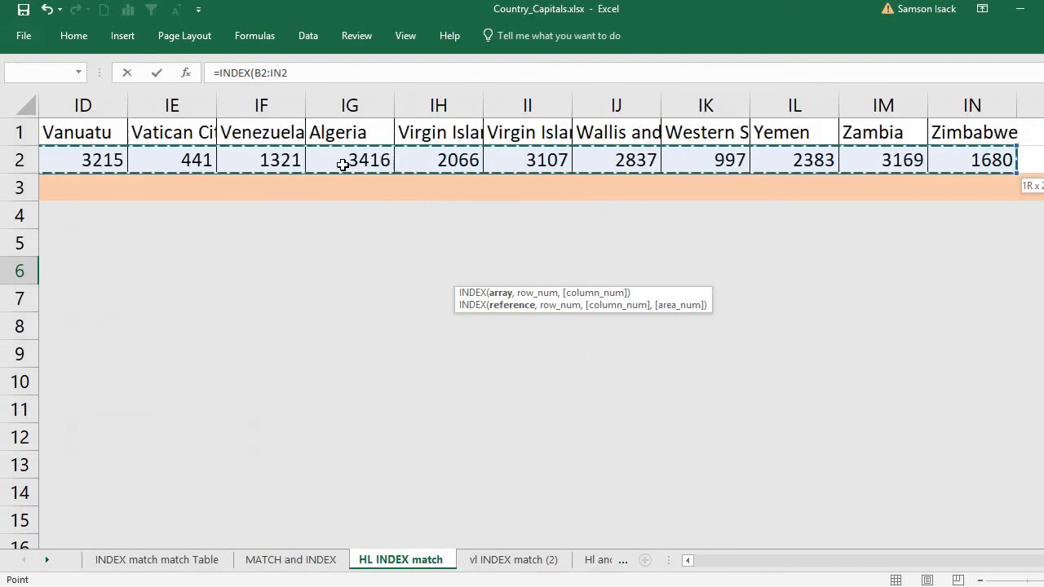
left_click_drag(844, 571, 683, 571)
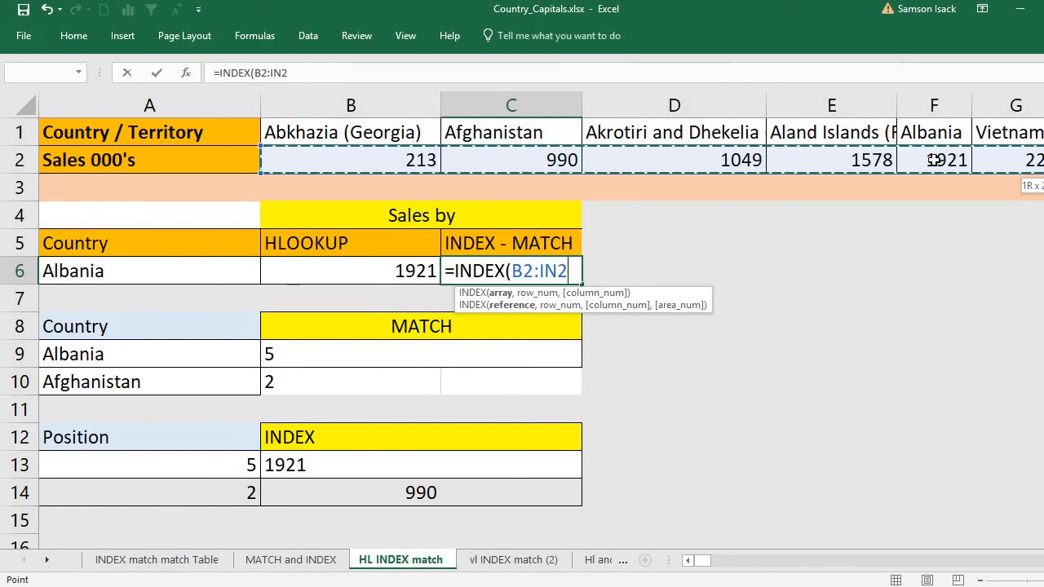
type(",")
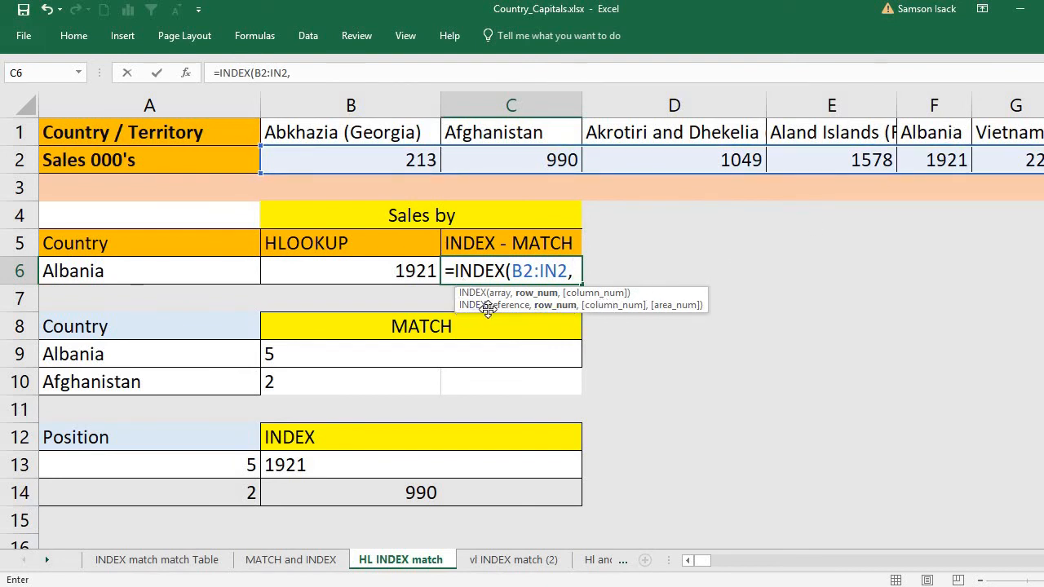
Nest MATCH as the INDEX row number, with A6 as lookup value and the country row B1:IN1 as lookup array
type("MATC")
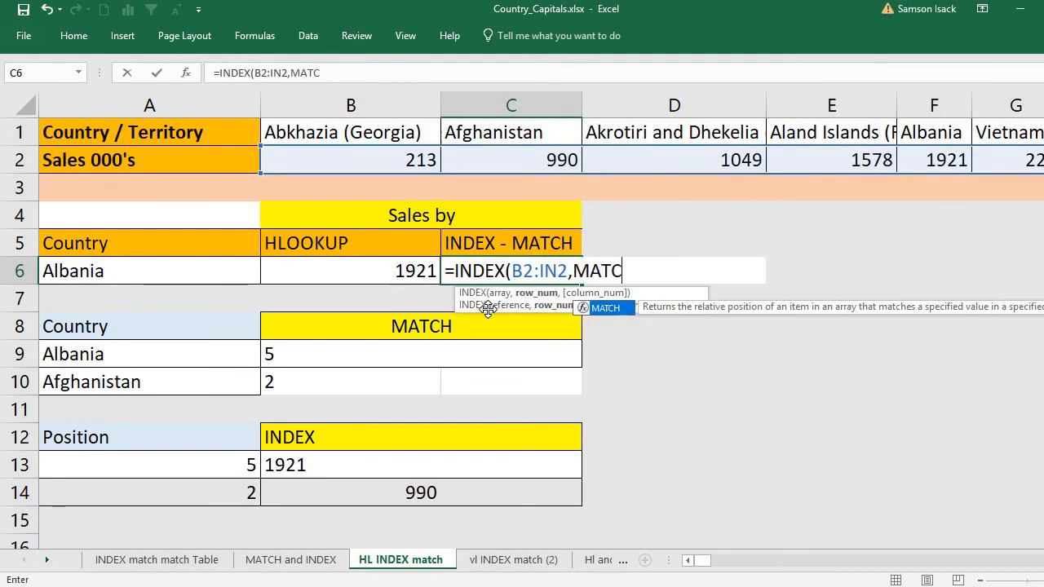
type("H(")
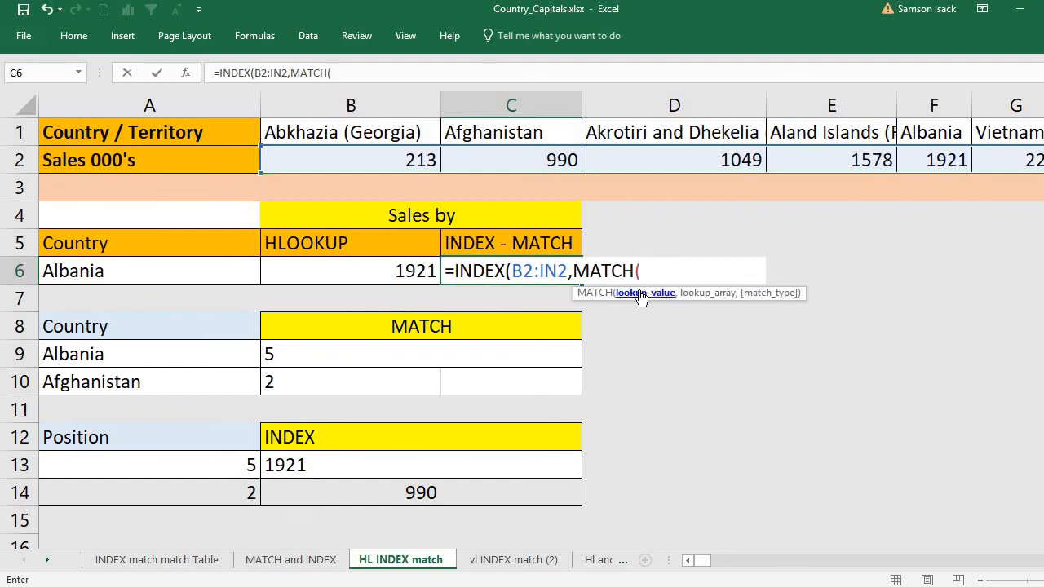
left_click(98, 270)
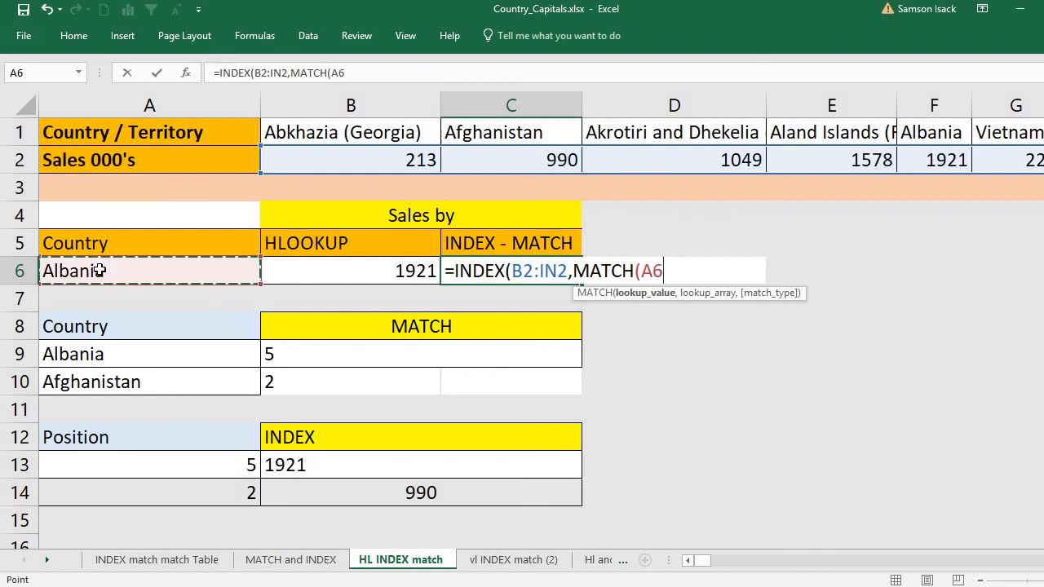
type(",")
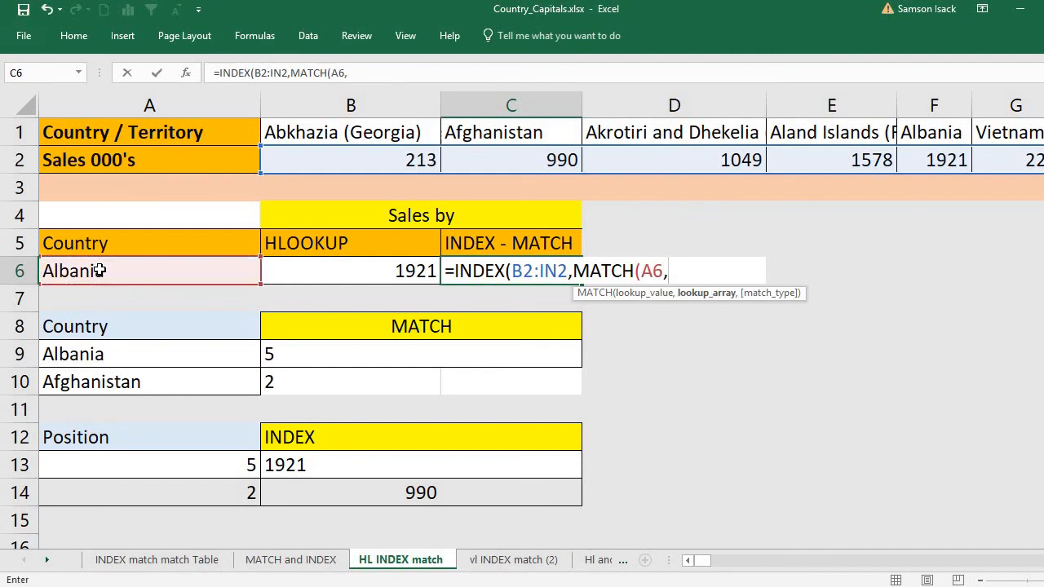
left_click(315, 133)
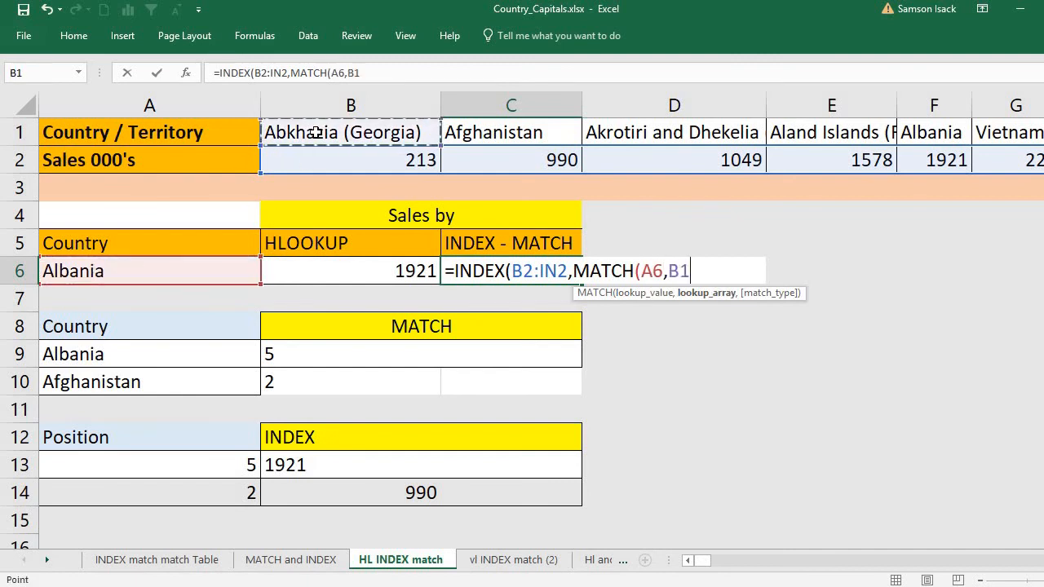
key("ctrl+shift+Right")
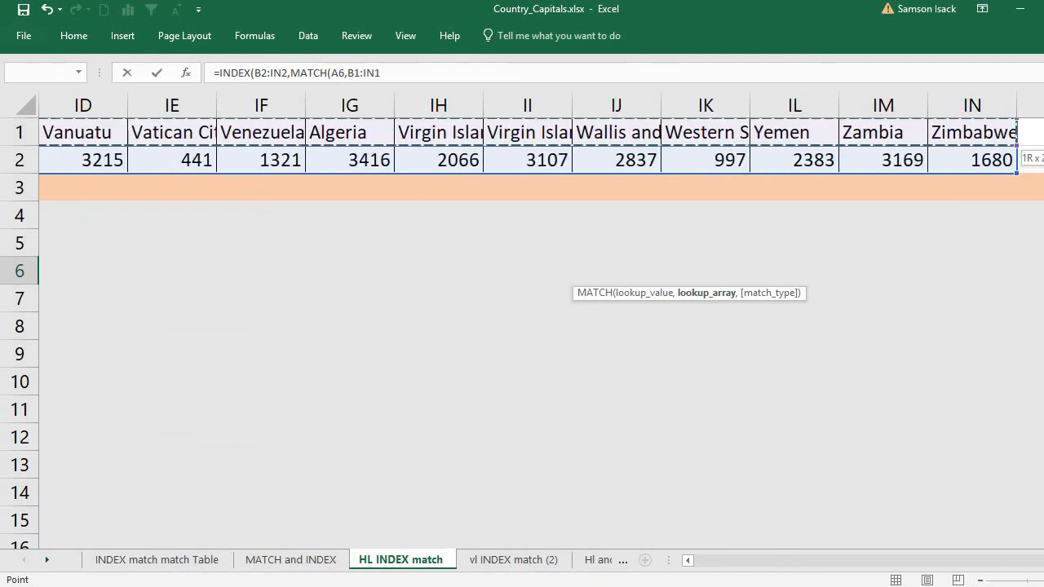
left_click_drag(1007, 562, 683, 565)
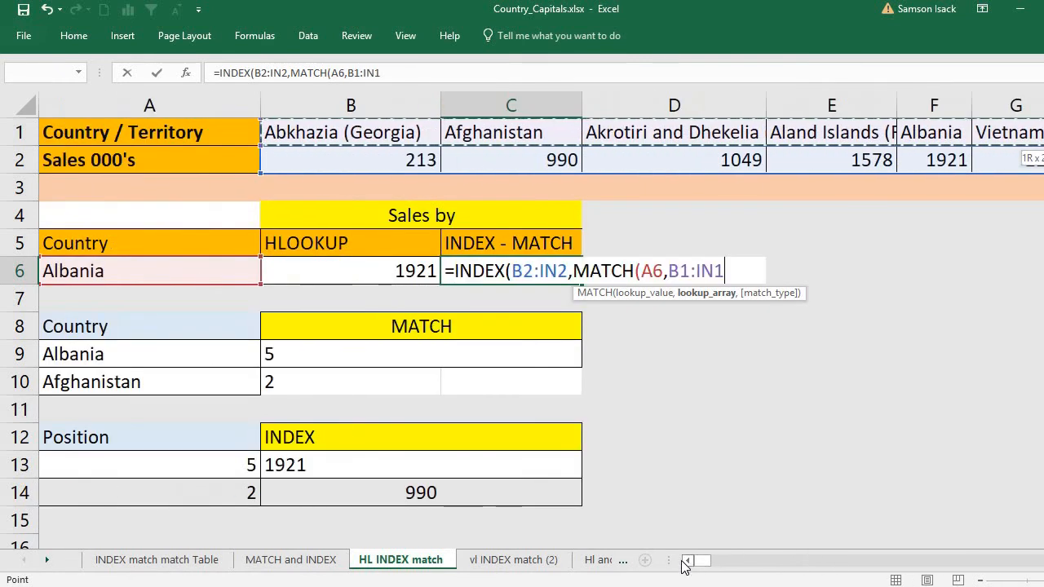
Set the match type to 0 - Exact match and complete C6 as =INDEX(B2:IN2,MATCH(A6,B1:IN1,0))
left_click(743, 273)
type(",")
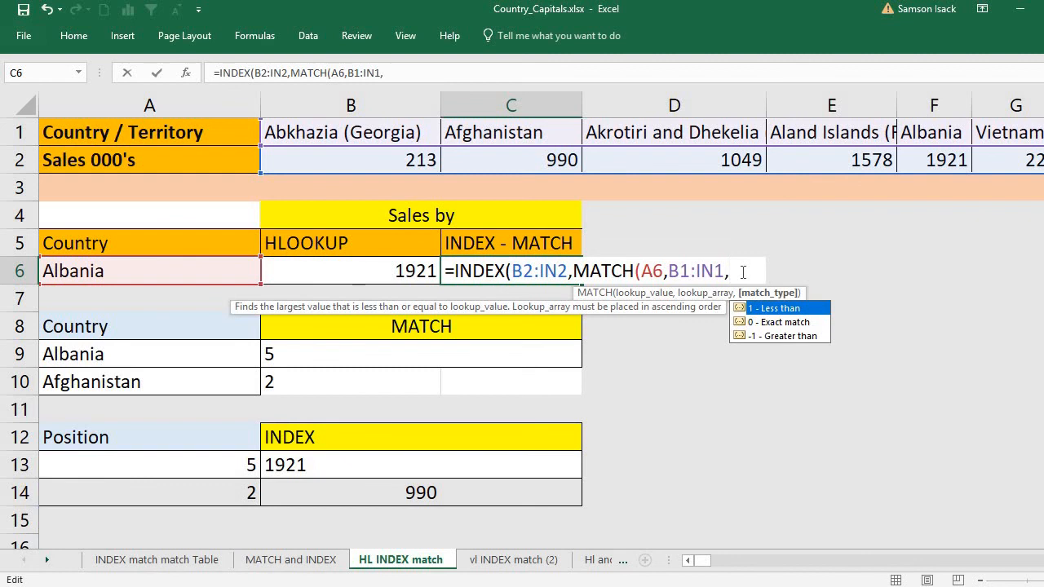
left_click(778, 326)
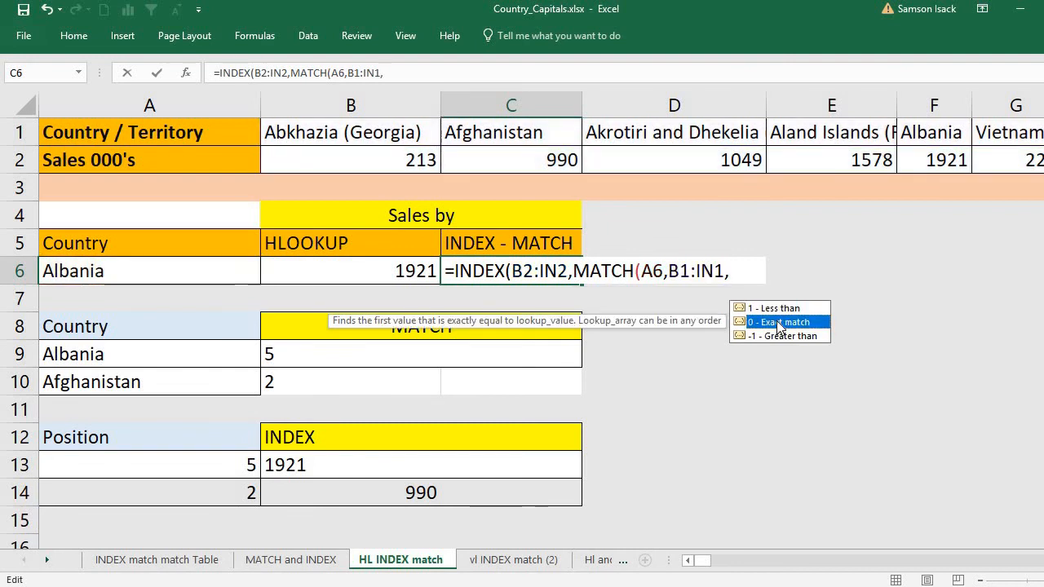
double_click(778, 323)
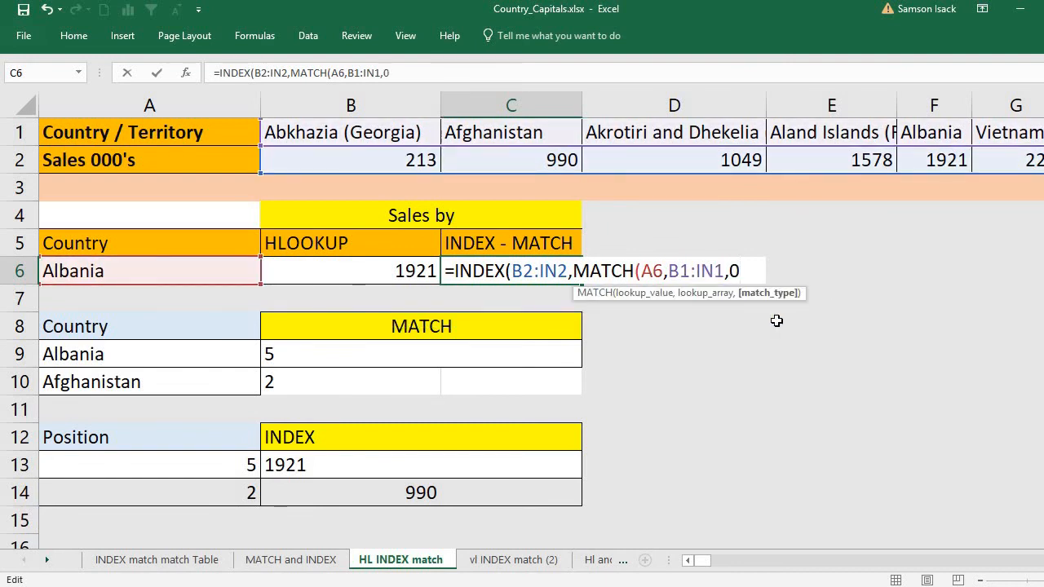
type(")")
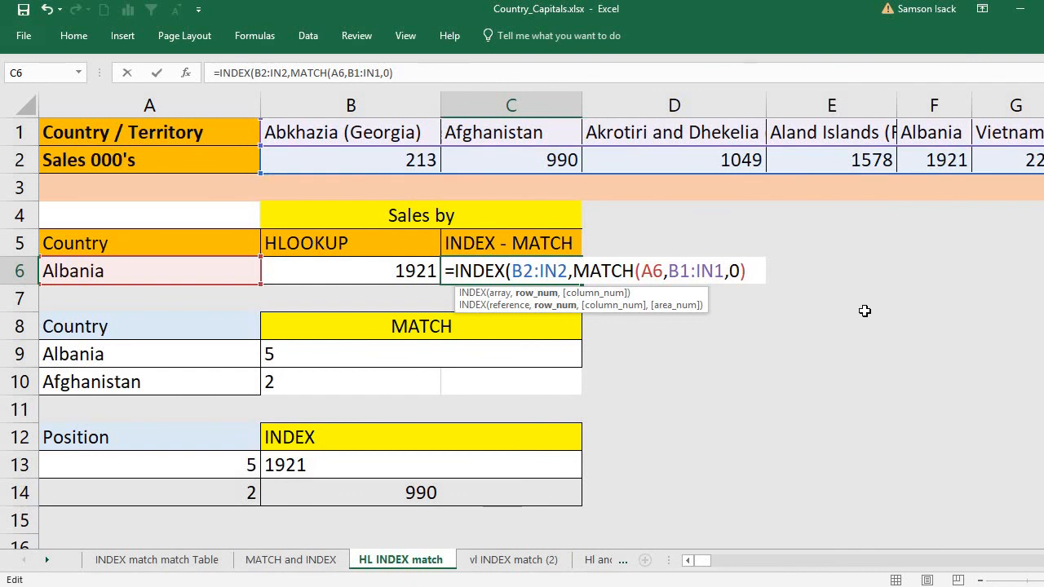
type(")")
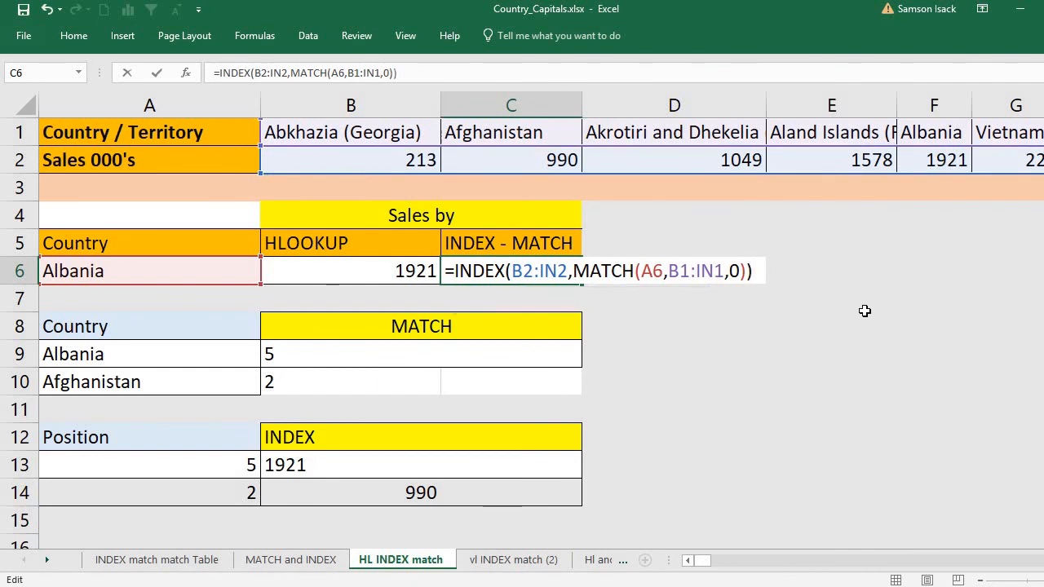
key("Return")
left_click(516, 268)
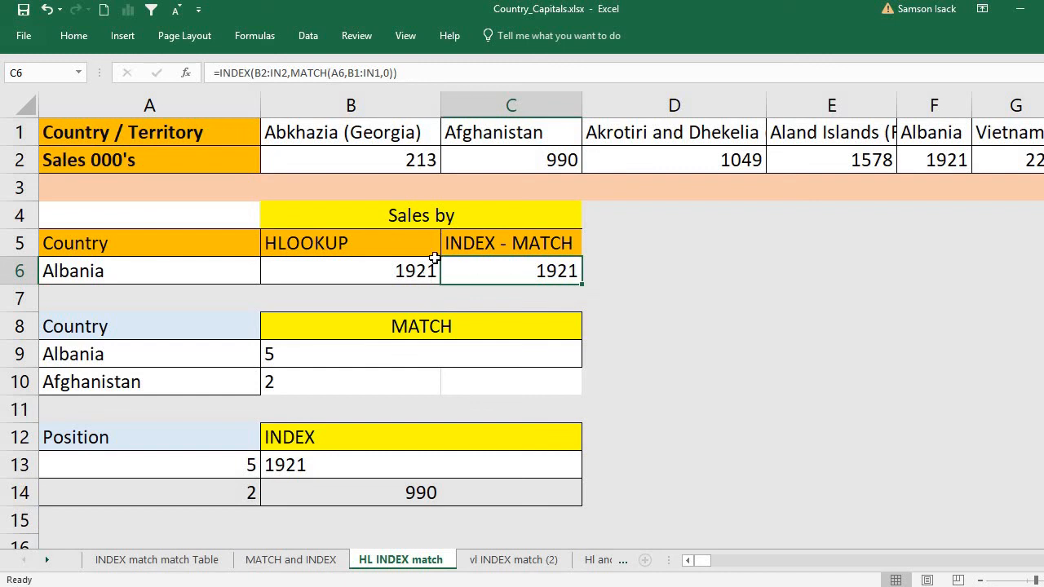
Choose Vietnam as the country in A6
left_click(254, 279)
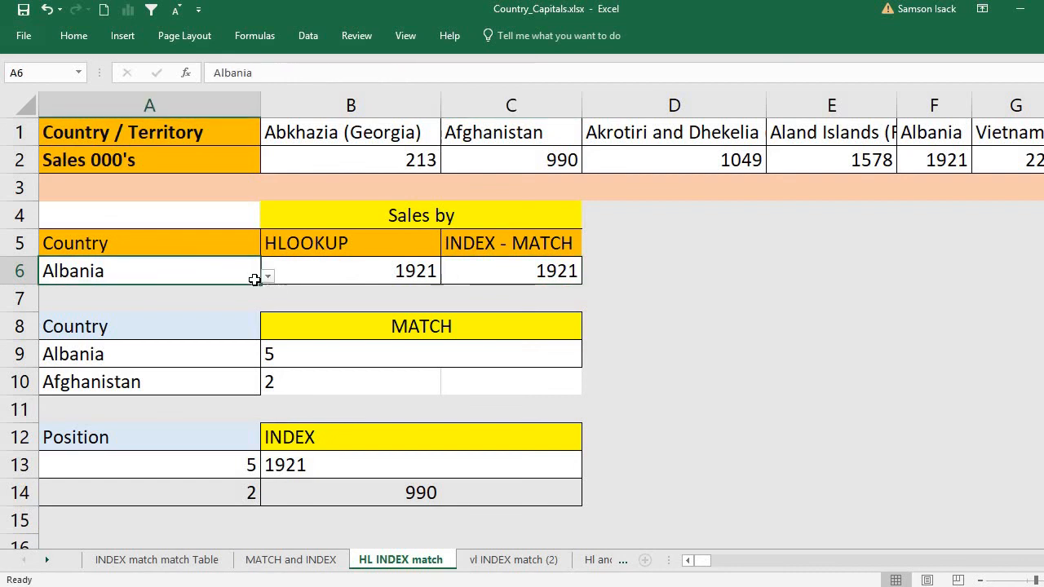
left_click(267, 278)
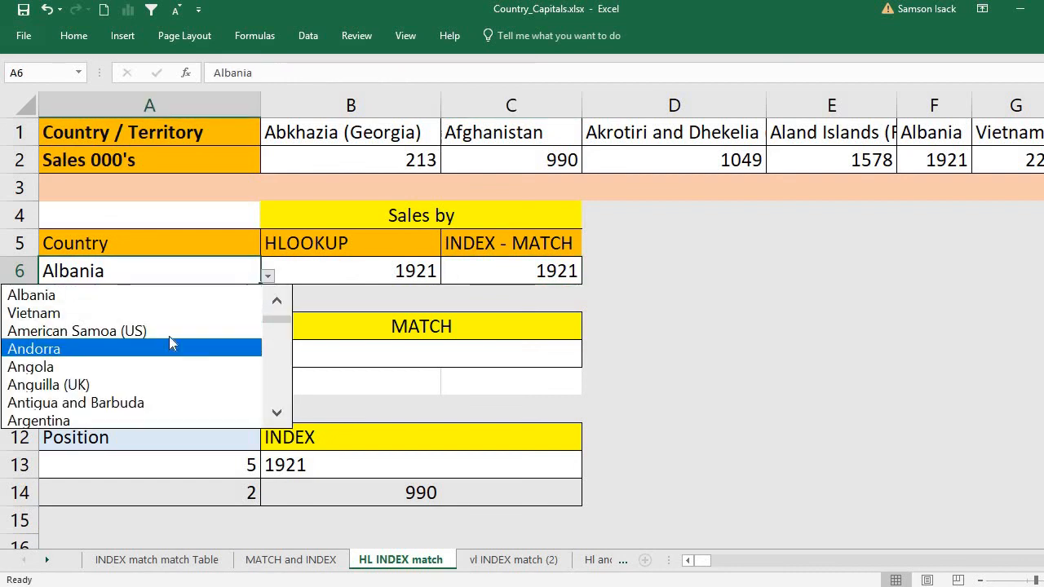
left_click(178, 313)
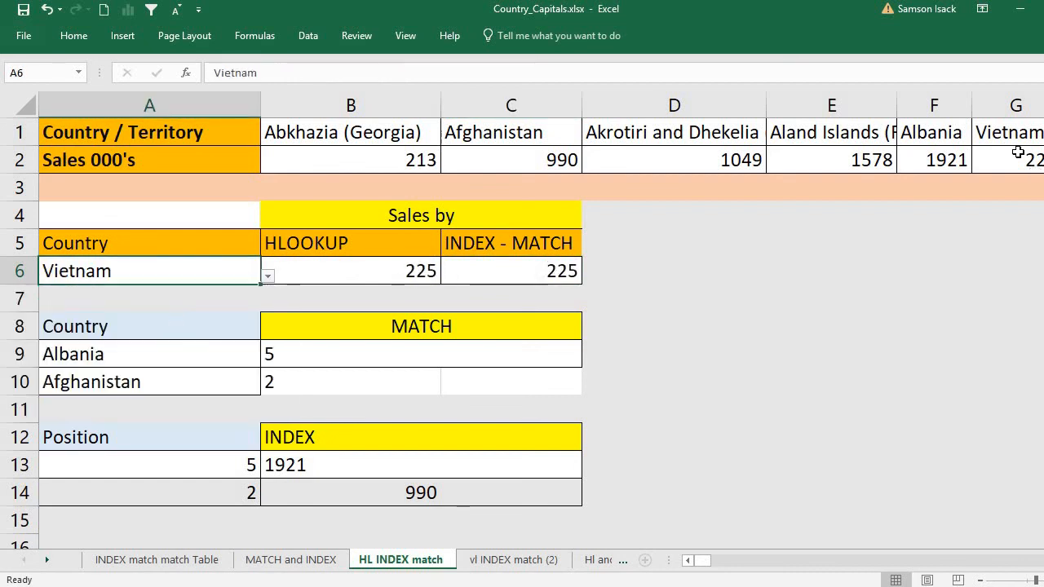
Compare Vietnam's sales in G2 with the HLOOKUP result in B6 and the INDEX - MATCH result in C6
scroll(1011, 175, "right", 1)
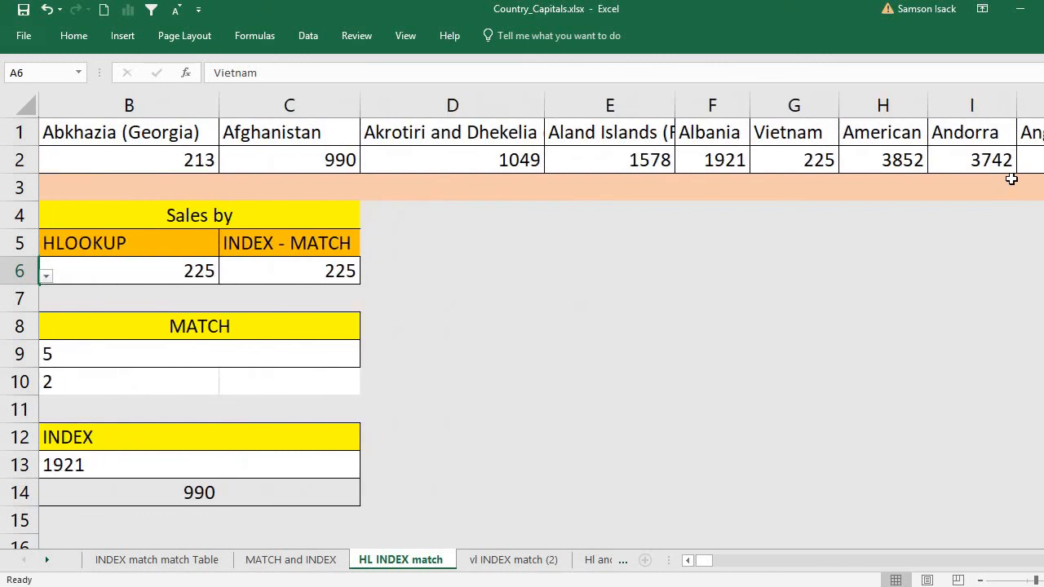
left_click(805, 164)
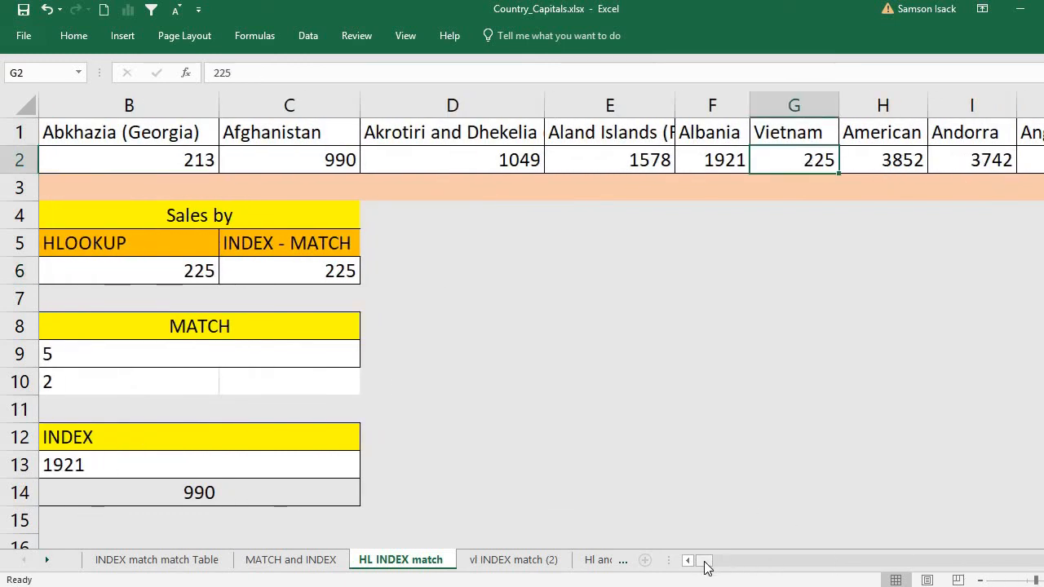
left_click_drag(705, 561, 693, 560)
left_click(367, 269)
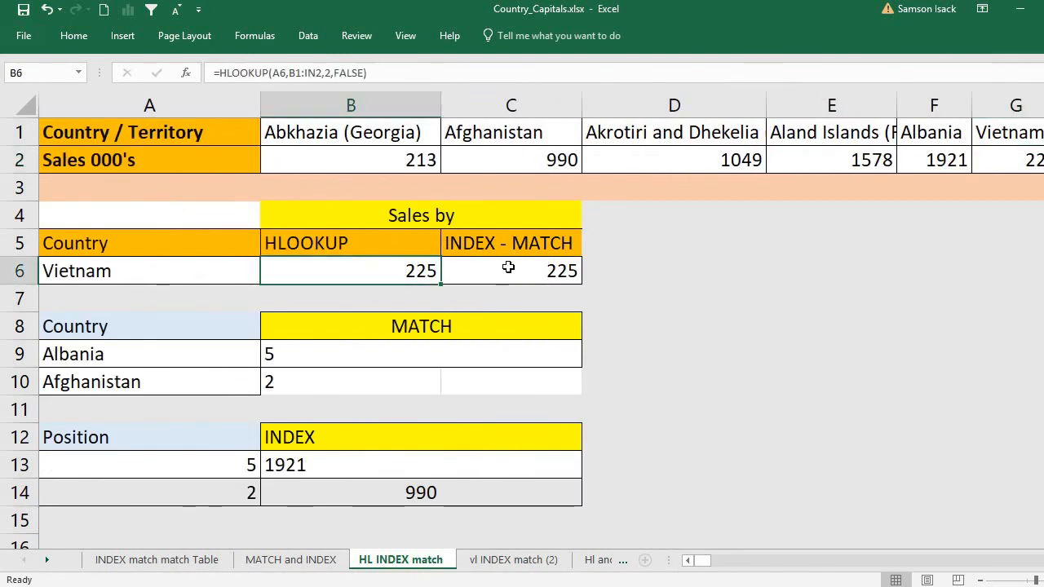
left_click(508, 269)
Choose Argentina as the country in A6 and check the HLOOKUP and INDEX - MATCH results beside it
left_click(232, 276)
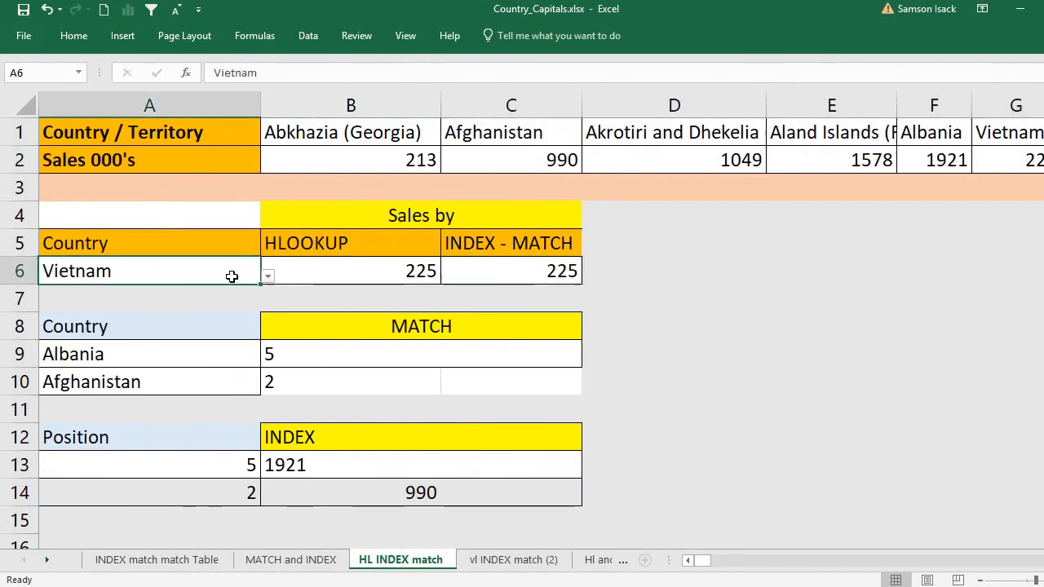
left_click(268, 276)
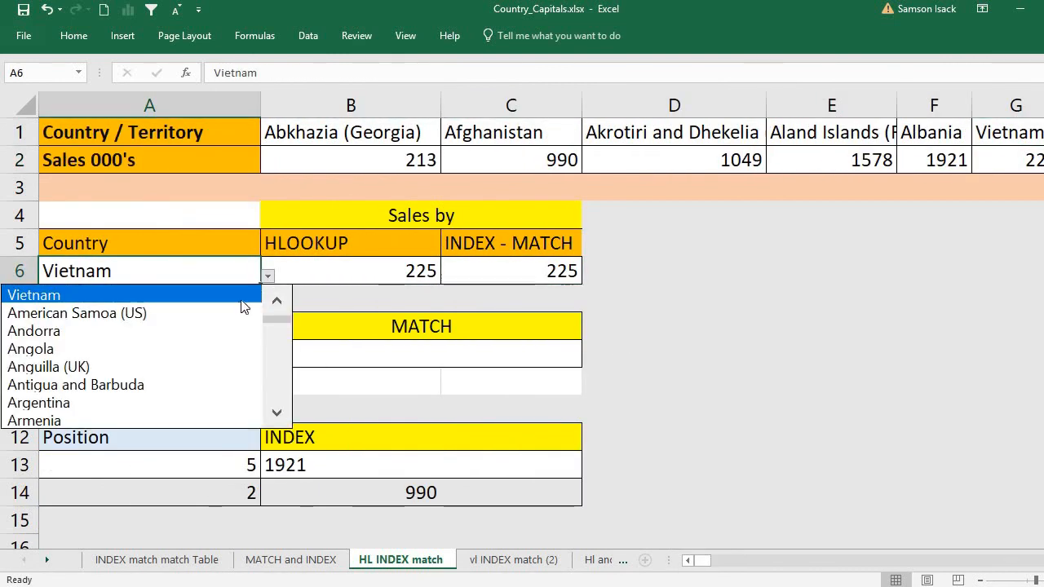
left_click(233, 403)
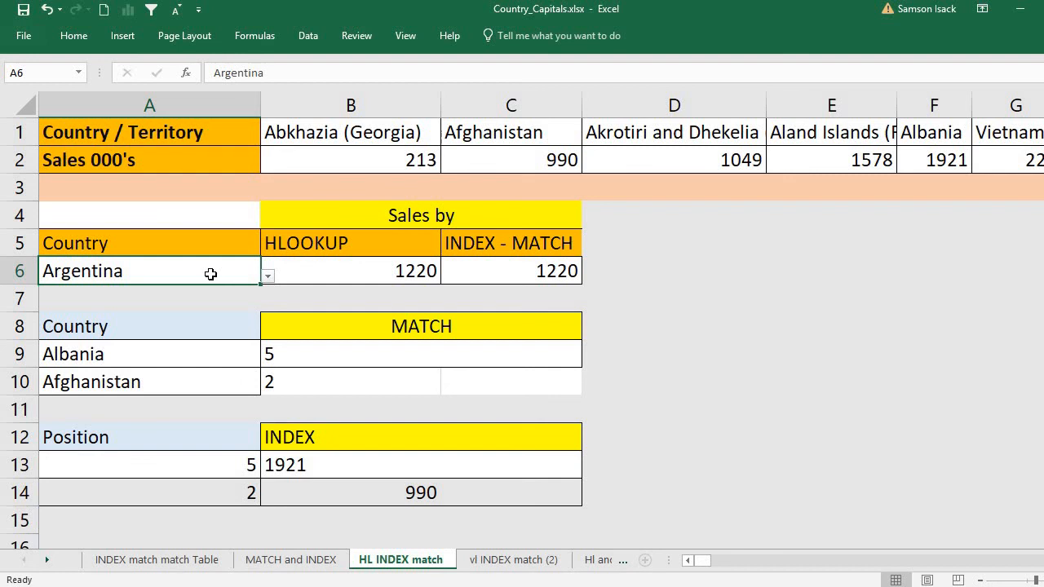
key("Right")
key("Right")
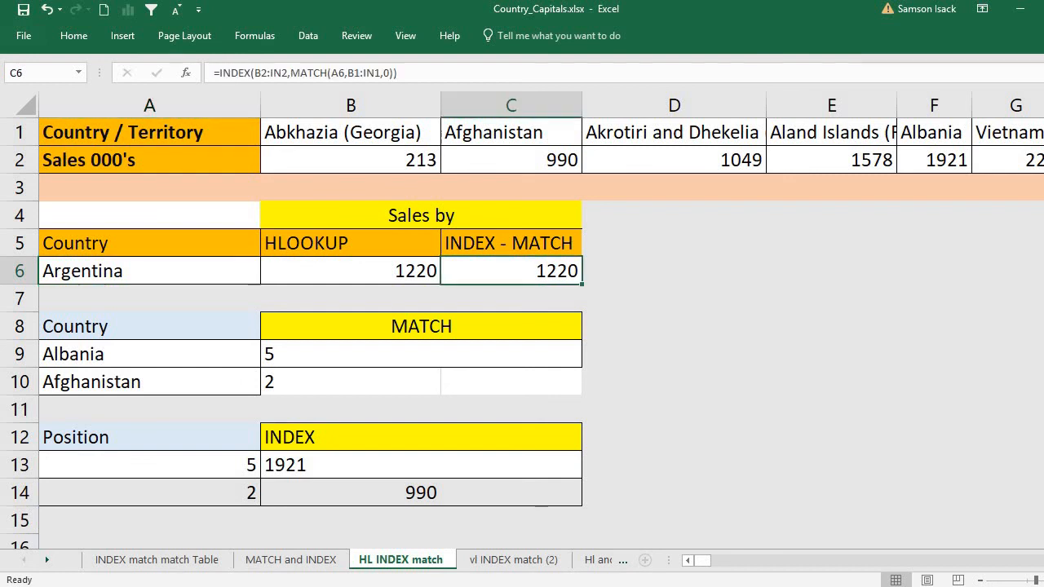